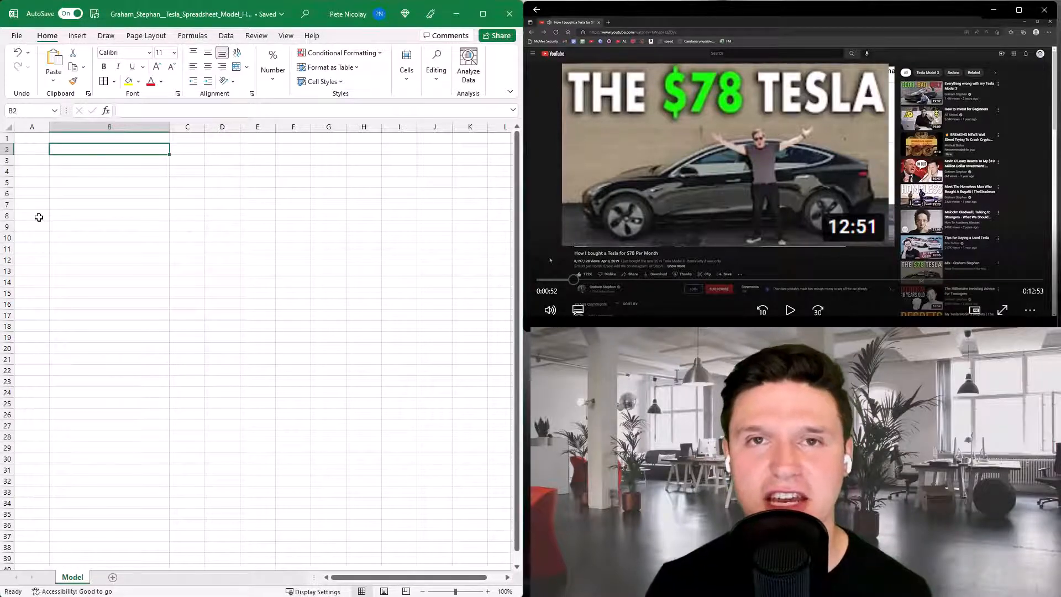
# Enter the heading Tesla Price in B2 and, beneath it, a Tesla Model 3 row with a price of 37000.
pyautogui.write('Tesla Price')
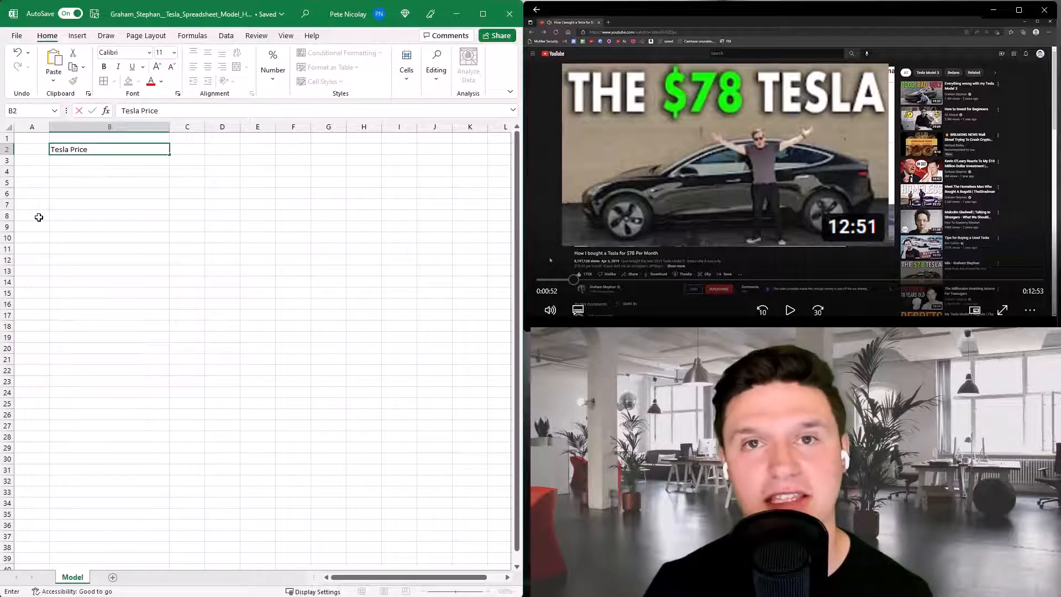
pyautogui.press('Return')
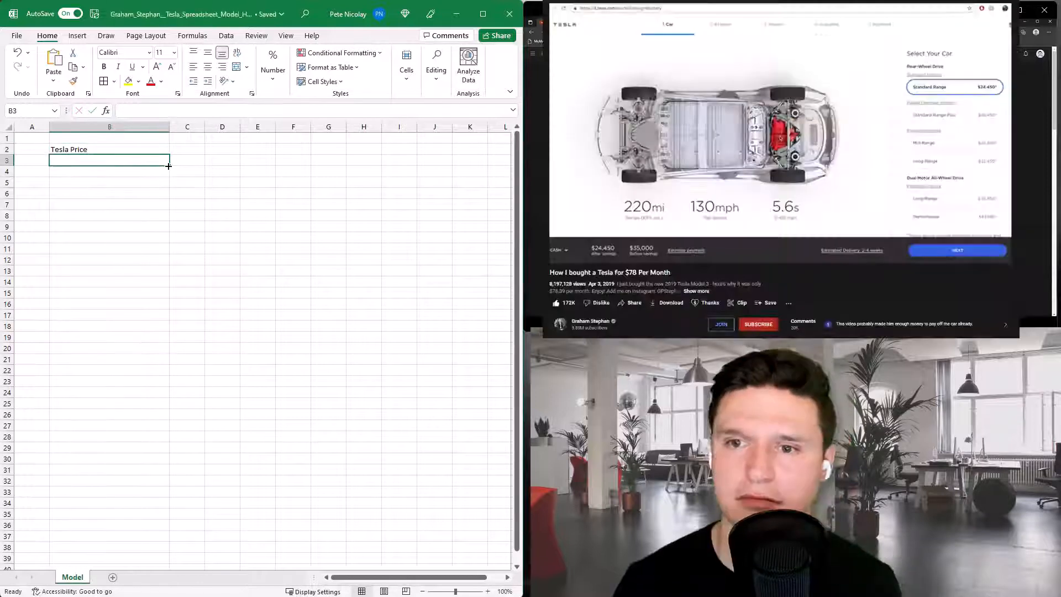
pyautogui.write('Tesla ')
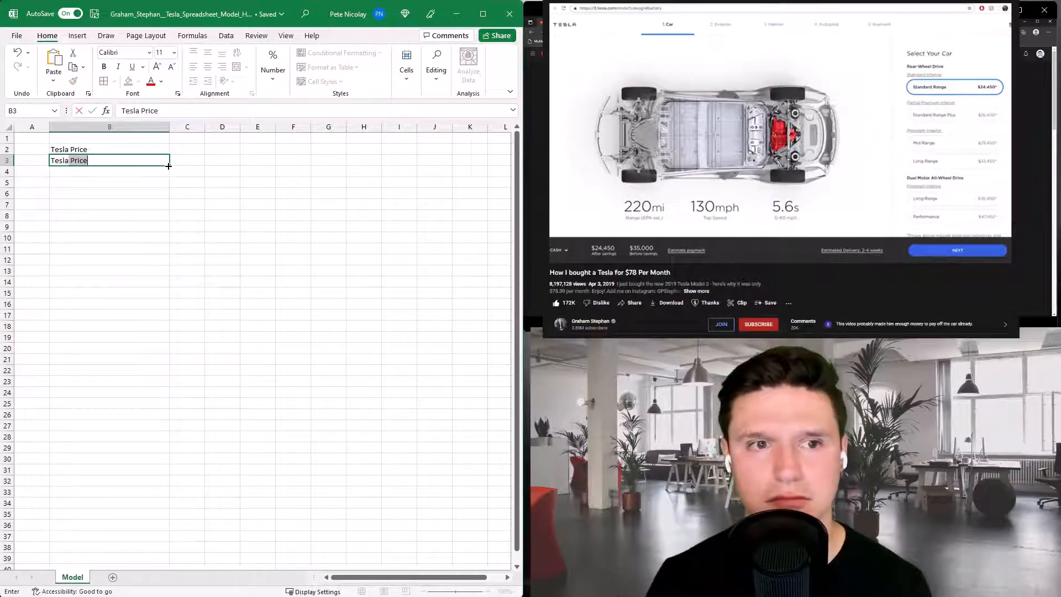
pyautogui.write('Model 3')
pyautogui.press('Tab')
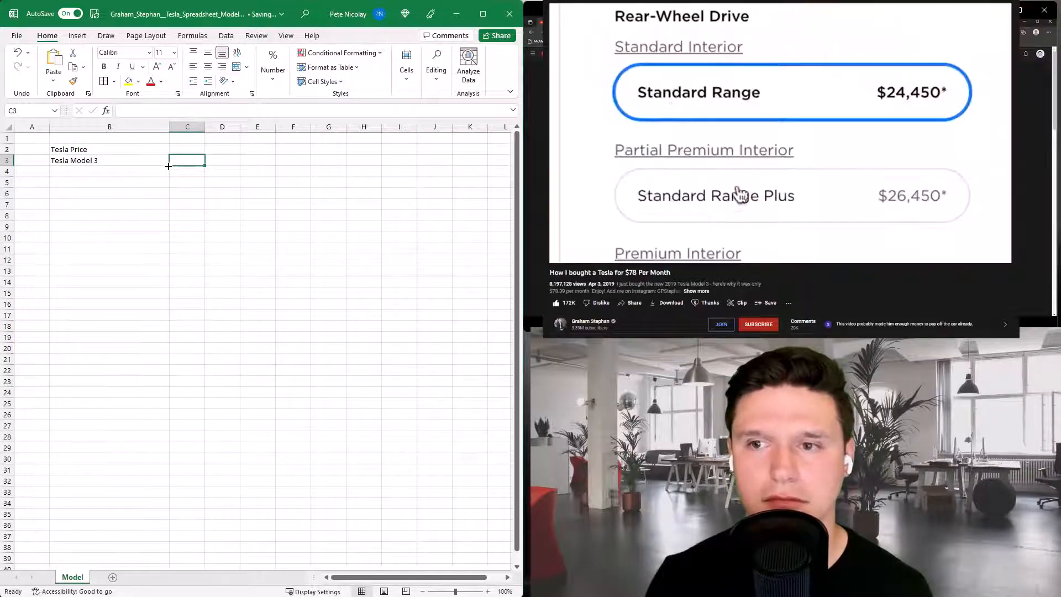
pyautogui.write('37000')
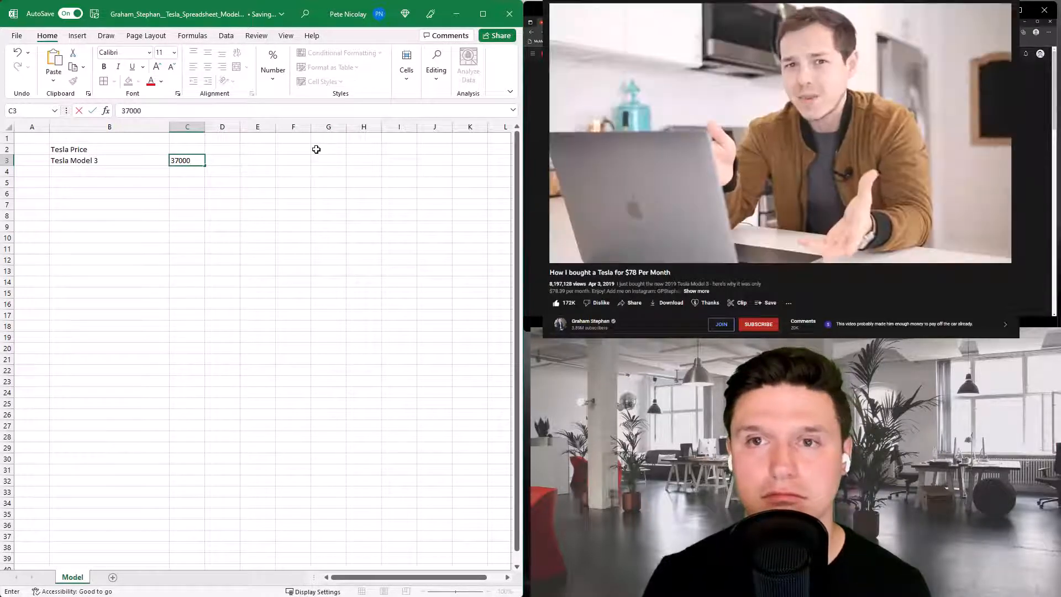
pyautogui.press('Return')
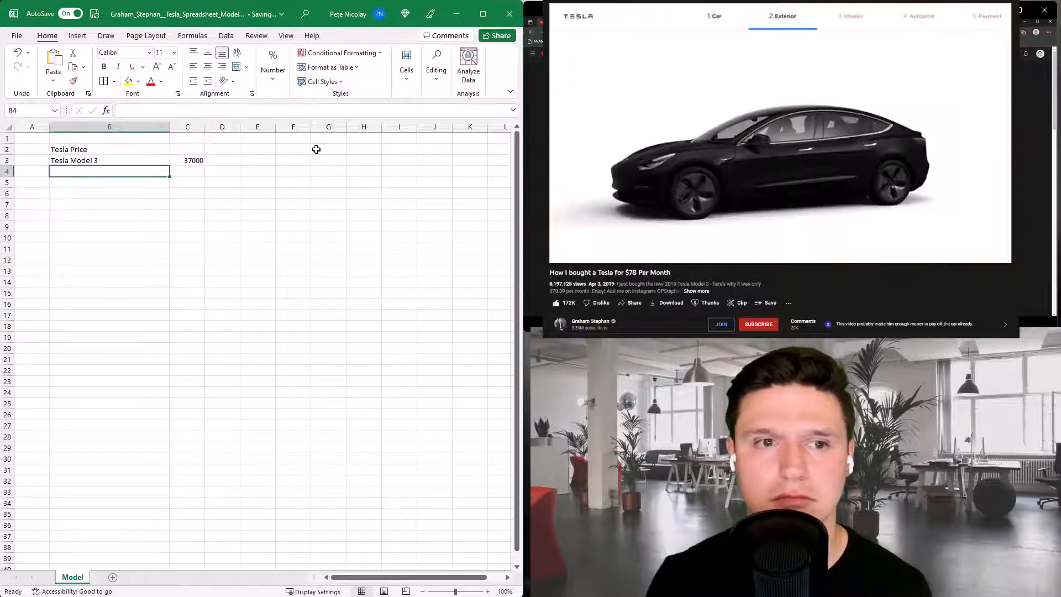
# Add an Exterior Color row in row 4 with a cost of 0.
pyautogui.write('Exterior Color')
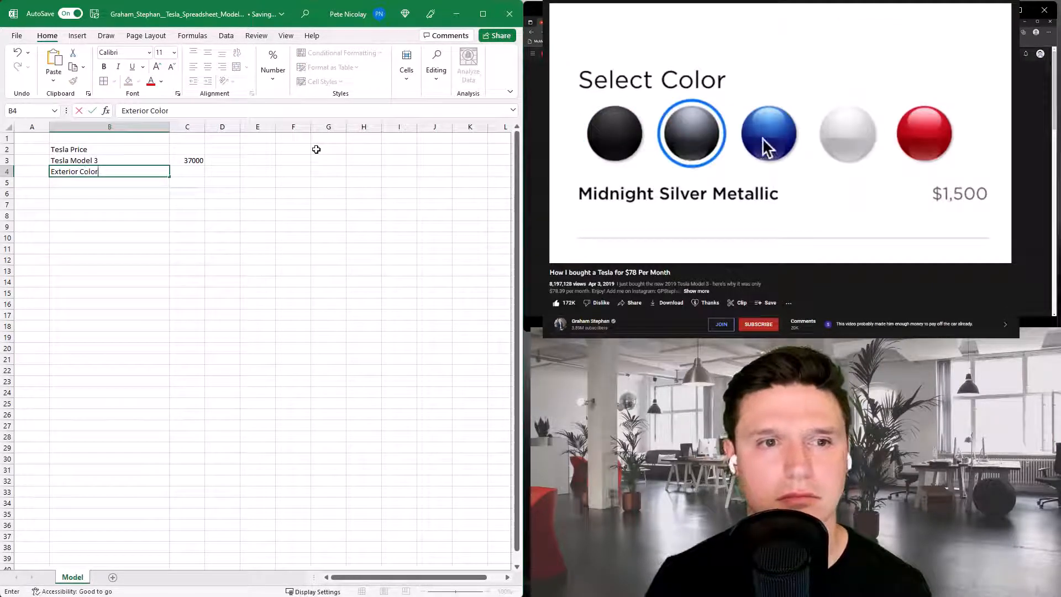
pyautogui.press('Tab')
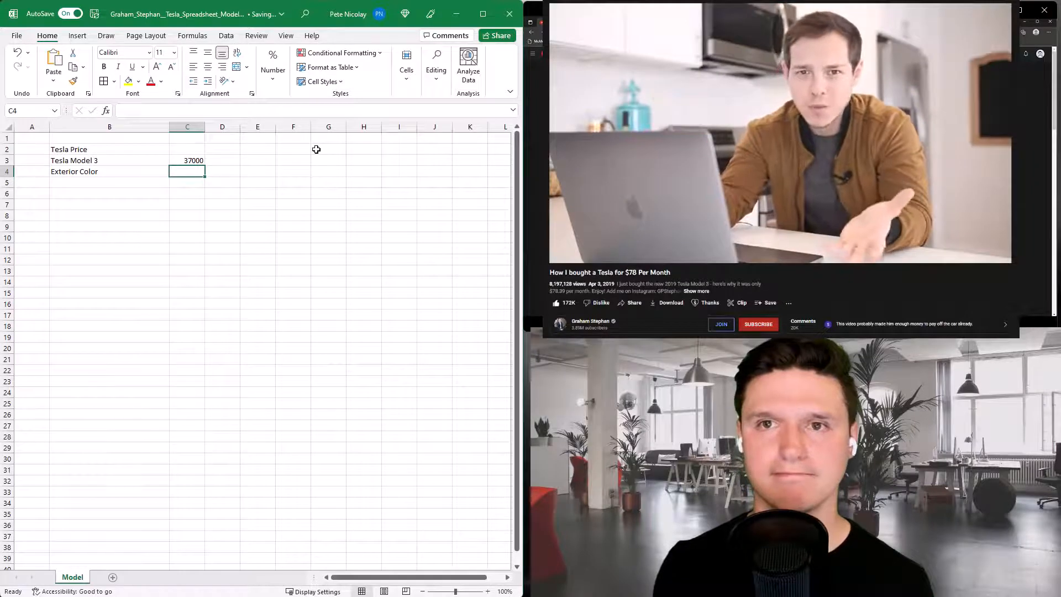
pyautogui.write('0')
pyautogui.press('Return')
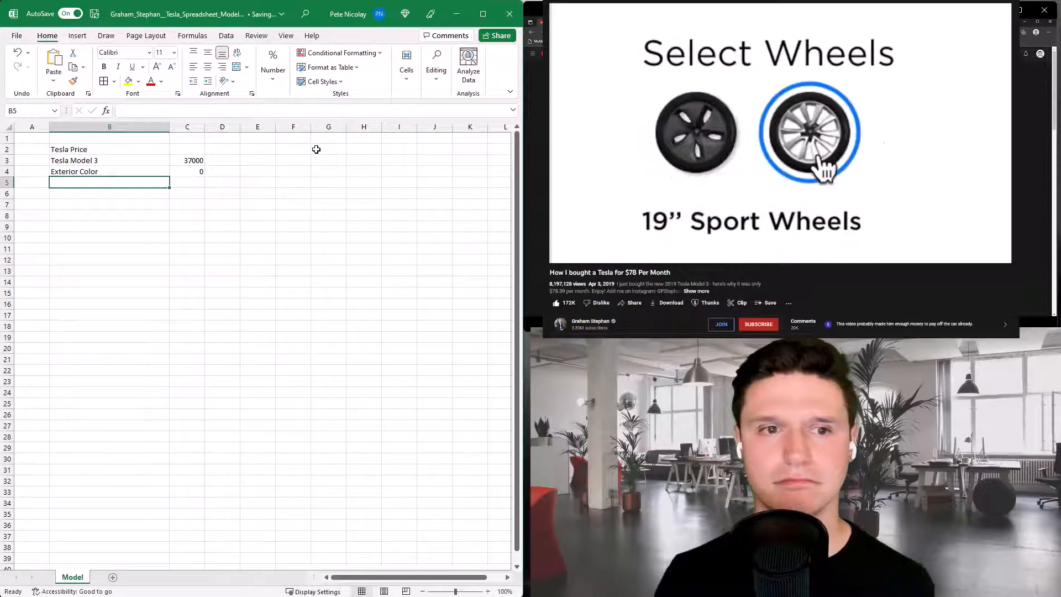
# Add a Wheels row in row 5 with a cost of 0.
pyautogui.write('Wheel')
pyautogui.press('Tab')
pyautogui.press('Left')
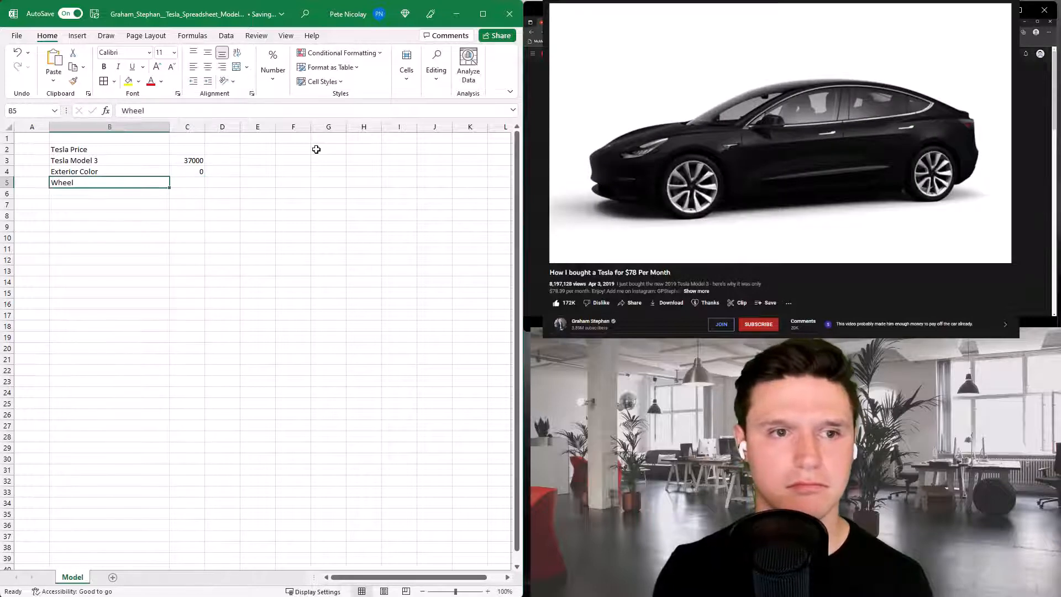
pyautogui.press('F2')
pyautogui.write('s')
pyautogui.press('Tab')
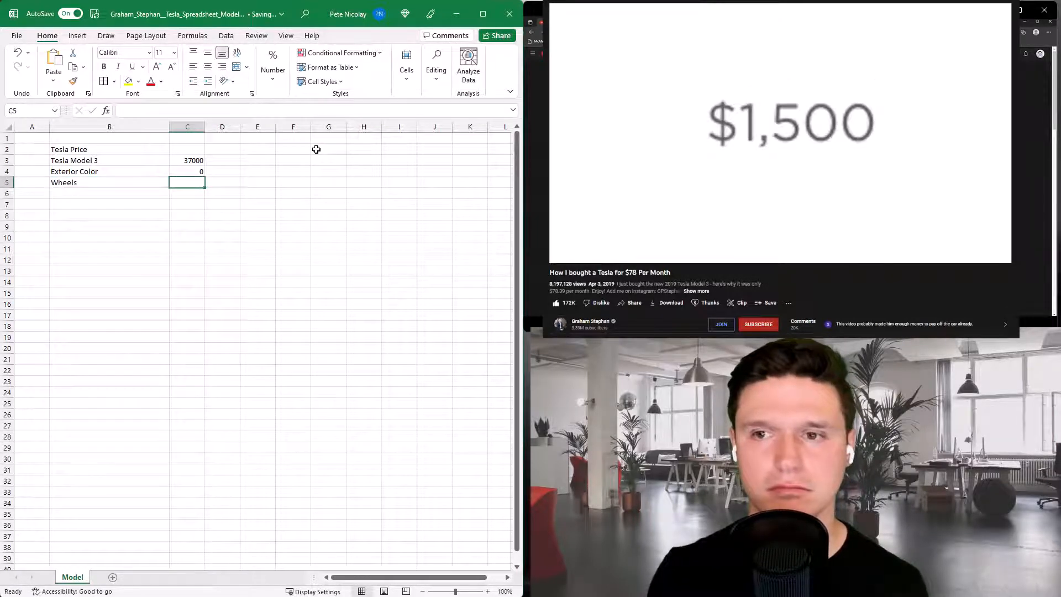
pyautogui.write('0')
pyautogui.press('Return')
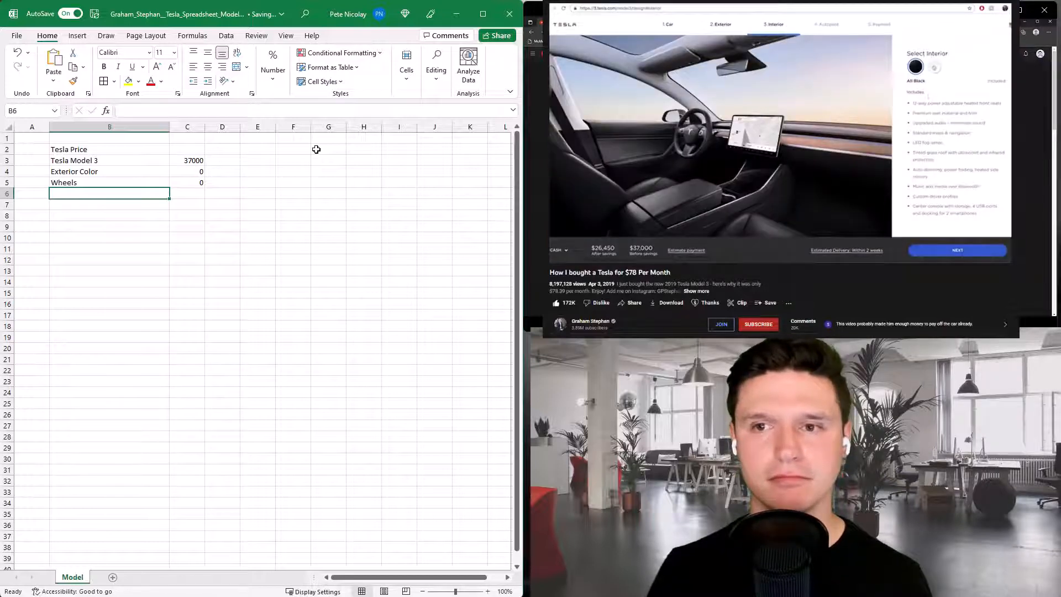
# Add an Interior Color row in row 6 with a cost of 0.
pyautogui.write('Interior Color')
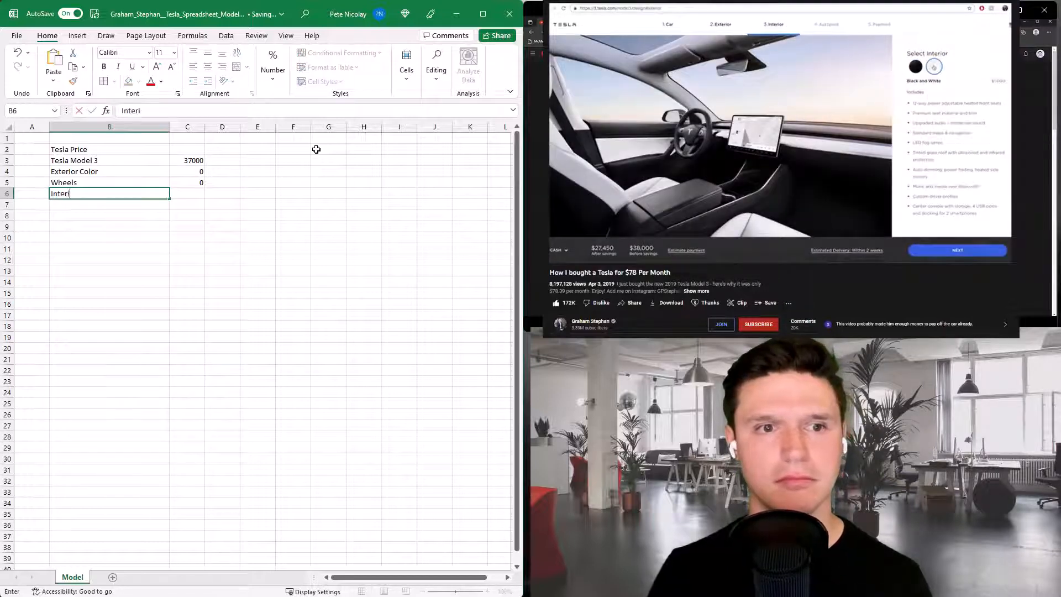
pyautogui.press('Tab')
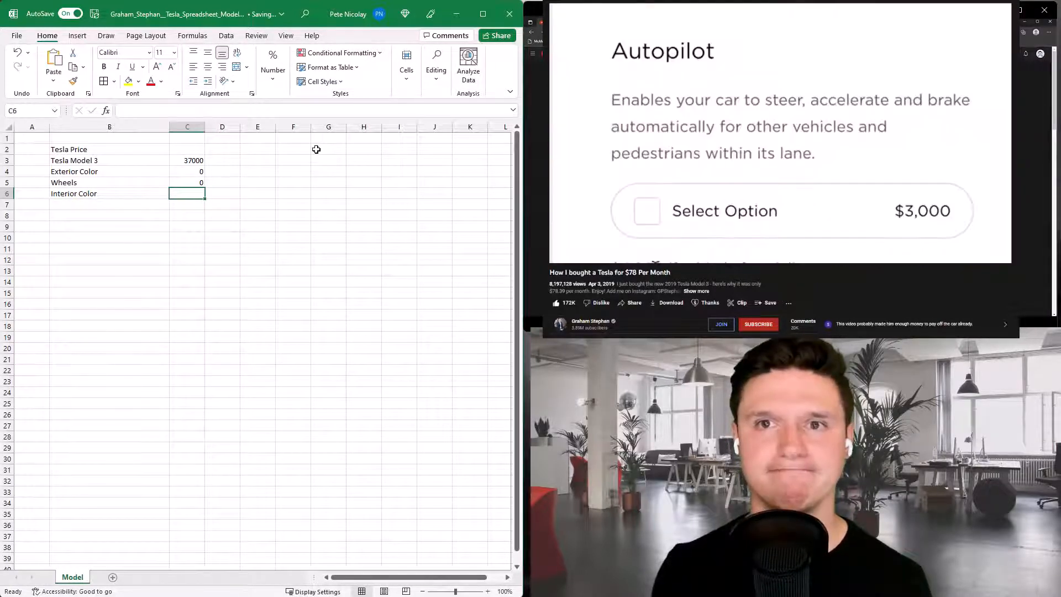
pyautogui.write('0')
pyautogui.press('Return')
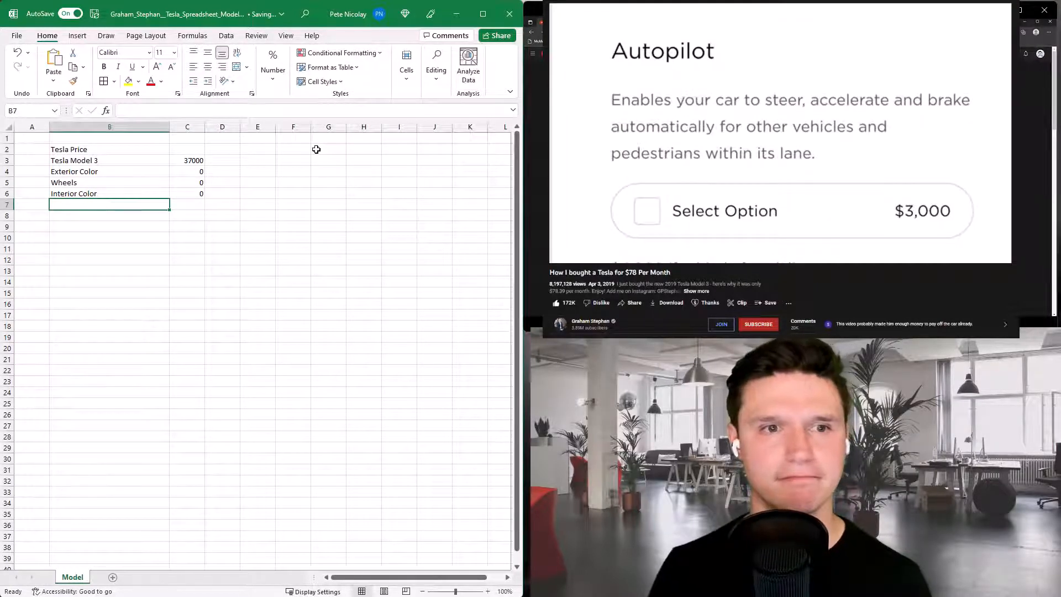
# Add a row labelled Autpilot in row 7 with a cost of 3000.
pyautogui.write('Autp')
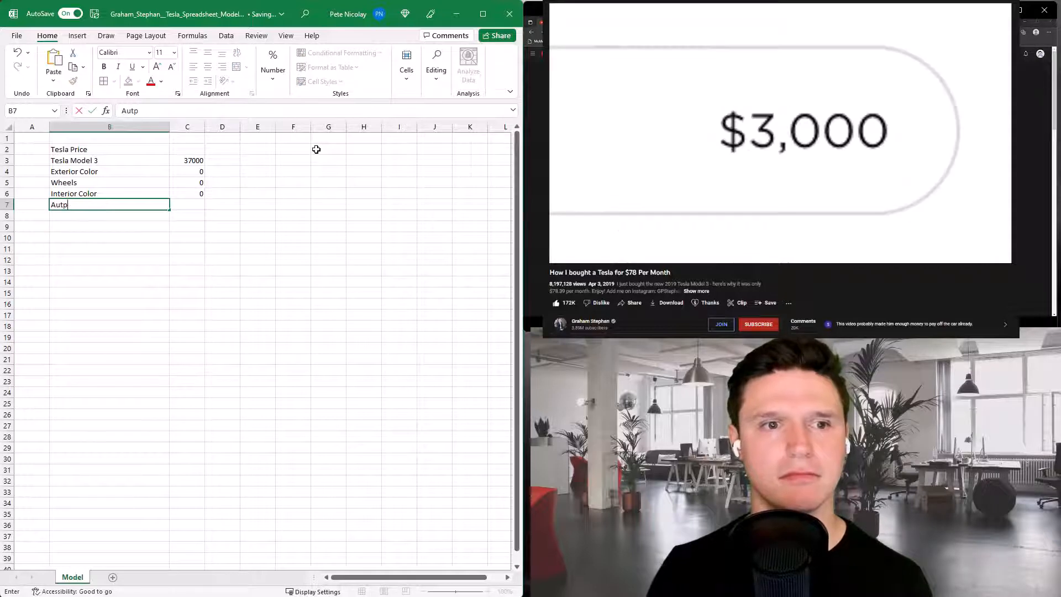
pyautogui.write('ilot')
pyautogui.press('Tab')
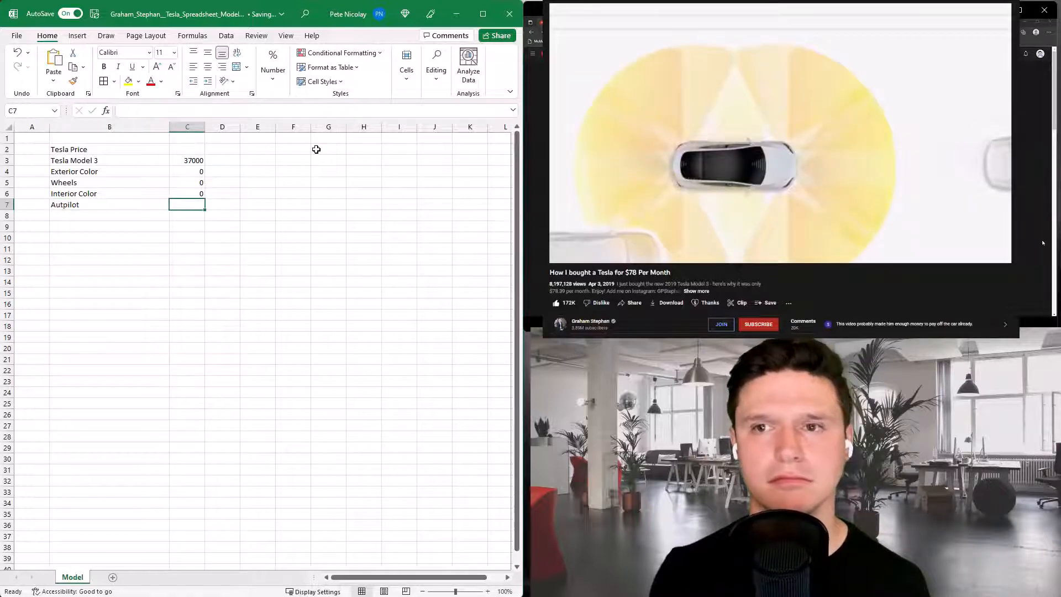
pyautogui.write('3000')
pyautogui.press('Return')
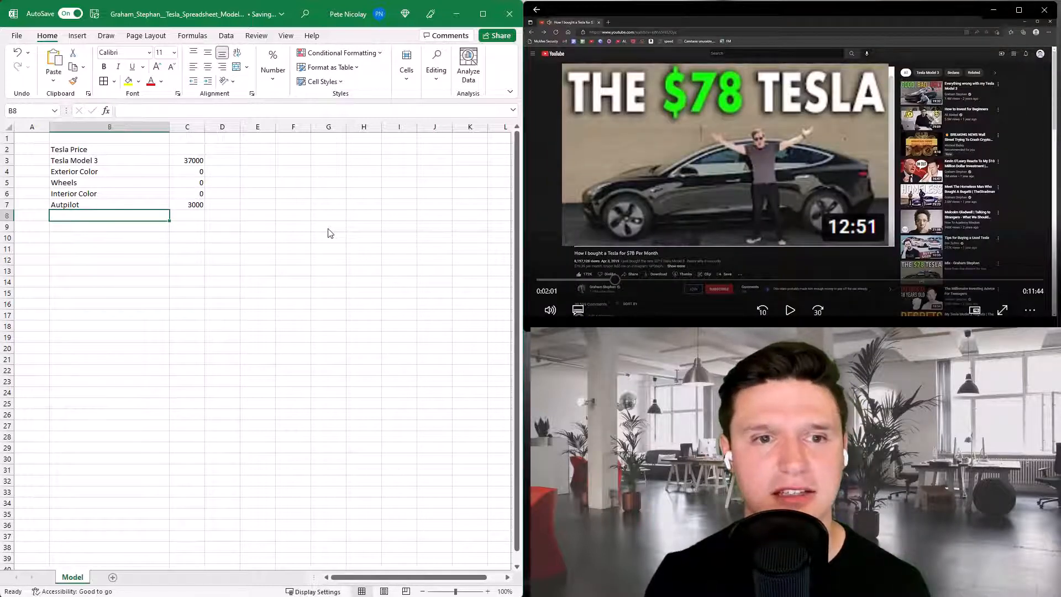
# Label B9 Total Tesla Price and sum the price items above it in C9.
pyautogui.press('Right')
pyautogui.press('Down')
pyautogui.press('Right')
pyautogui.press('Left')
pyautogui.press('Left')
pyautogui.write('T')
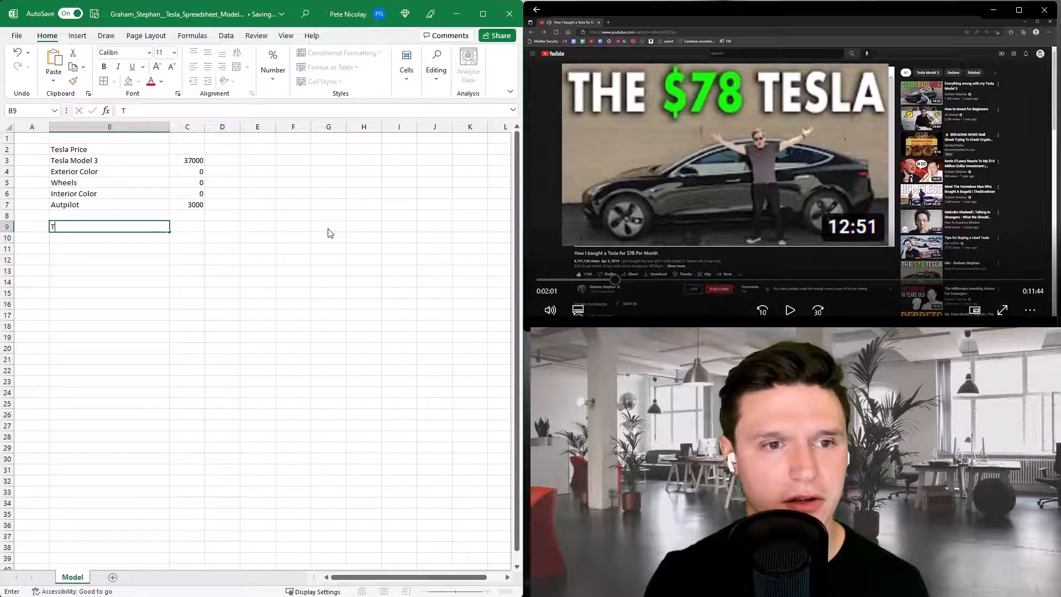
pyautogui.write('otal Tesla Price')
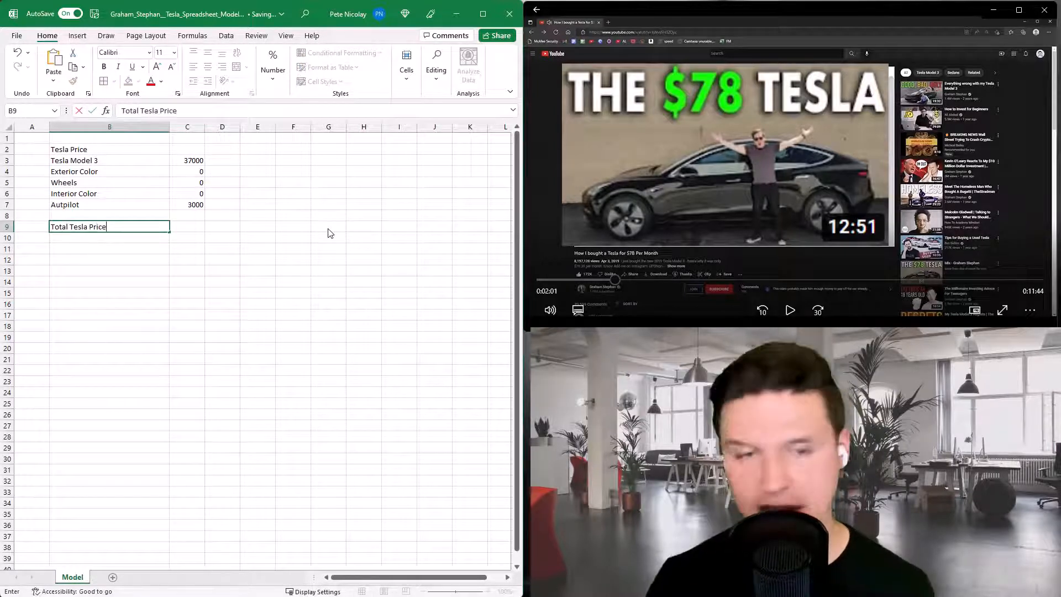
pyautogui.press('Tab')
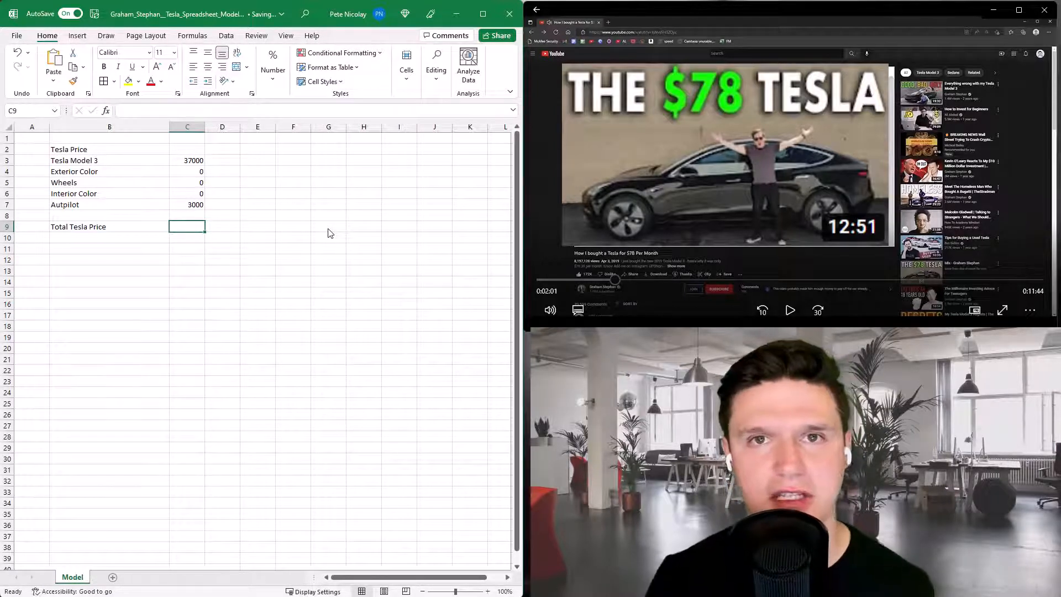
pyautogui.hotkey('alt', '=')
pyautogui.press('Return')
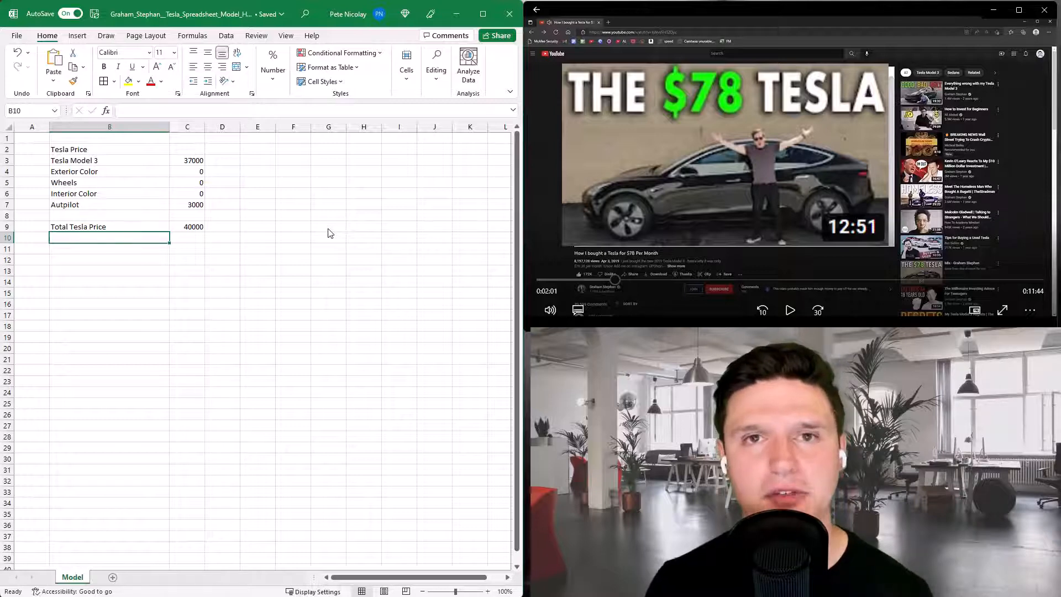
# Enter the heading Tax Credits in B11 and a Federal Tax Credit row of 3750 beneath it.
pyautogui.press('Down')
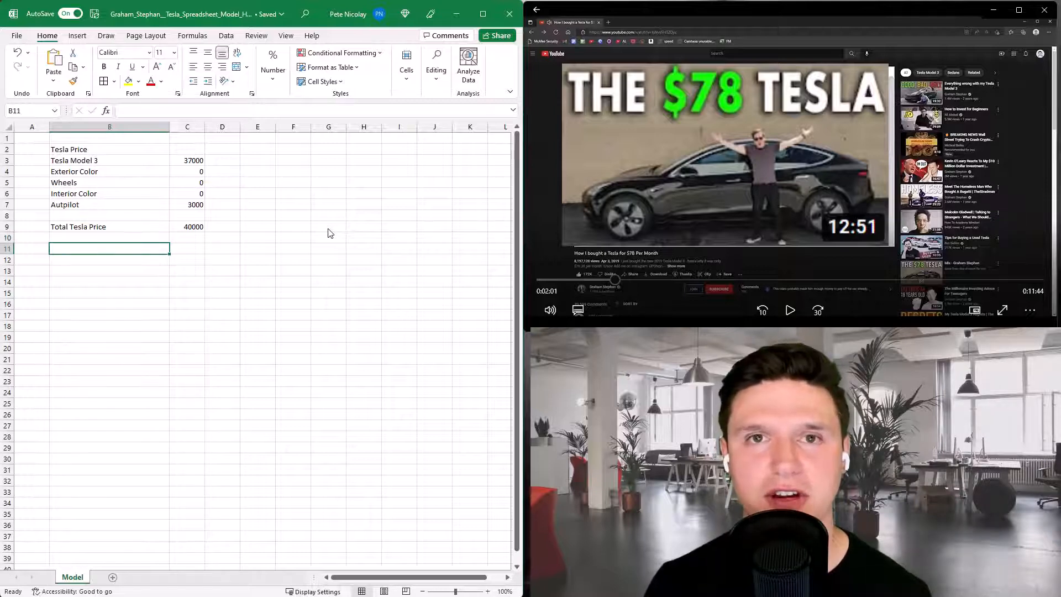
pyautogui.write('Tax Credits')
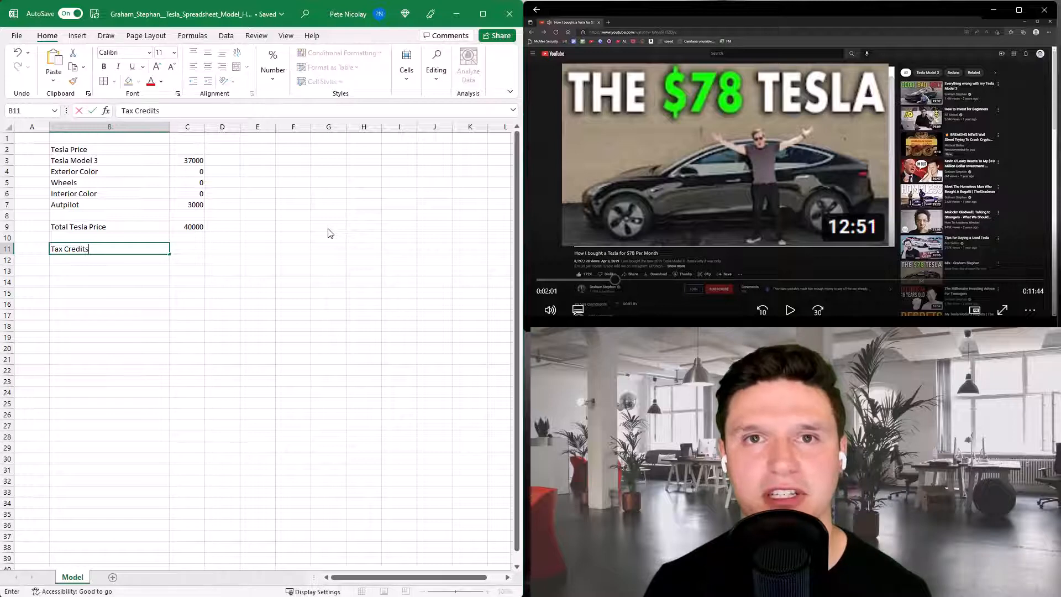
pyautogui.press('Return')
pyautogui.write('D')
pyautogui.press('BackSpace')
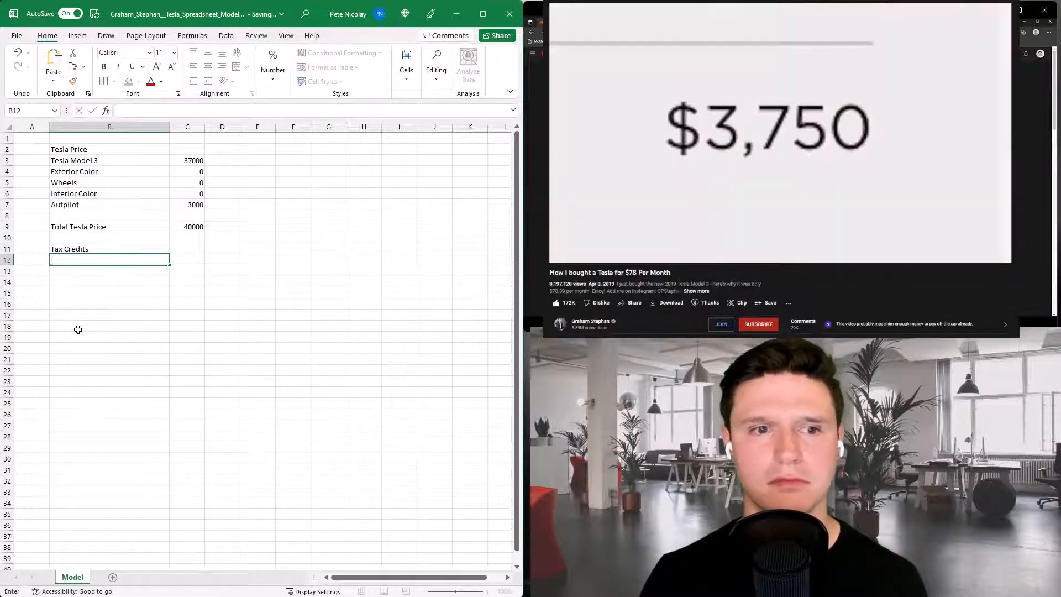
pyautogui.write('Federal Tax Credit')
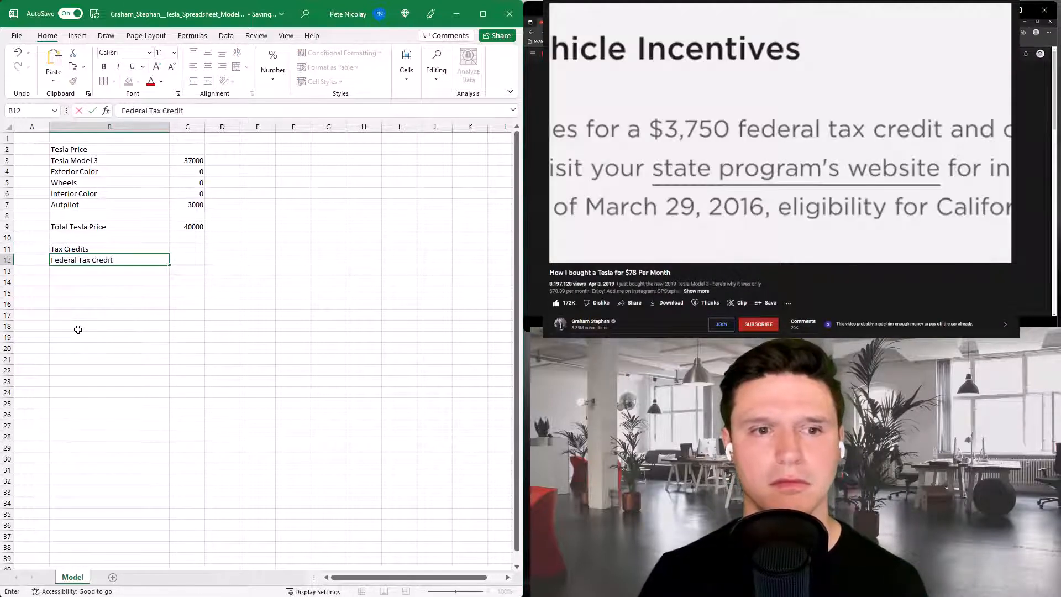
pyautogui.press('Tab')
pyautogui.write('3750')
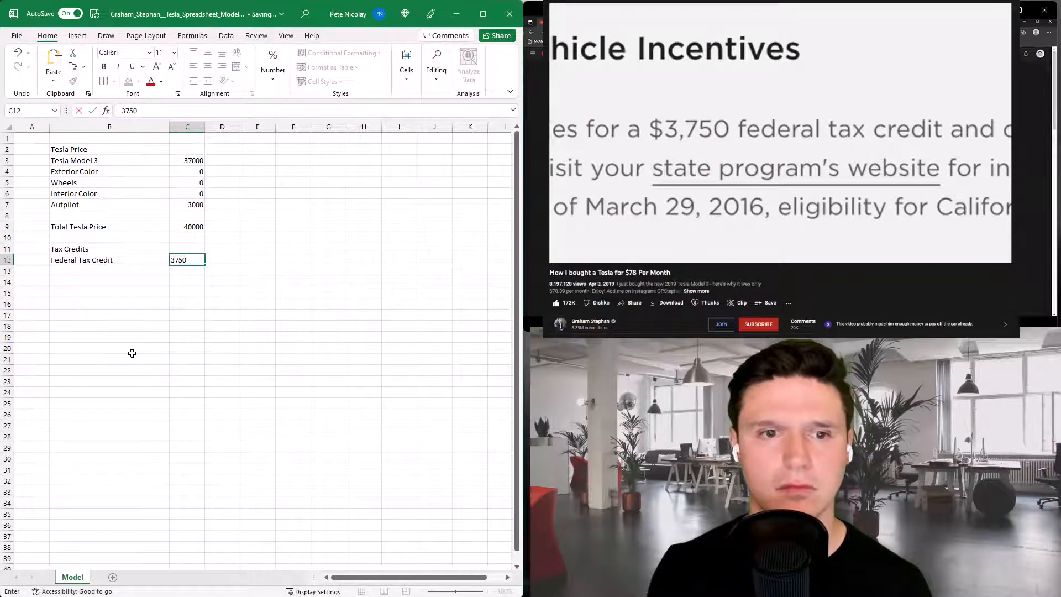
pyautogui.press('Return')
# Add a State Tax Rebate row in row 13 with a value of 2500.
pyautogui.write('Sta')
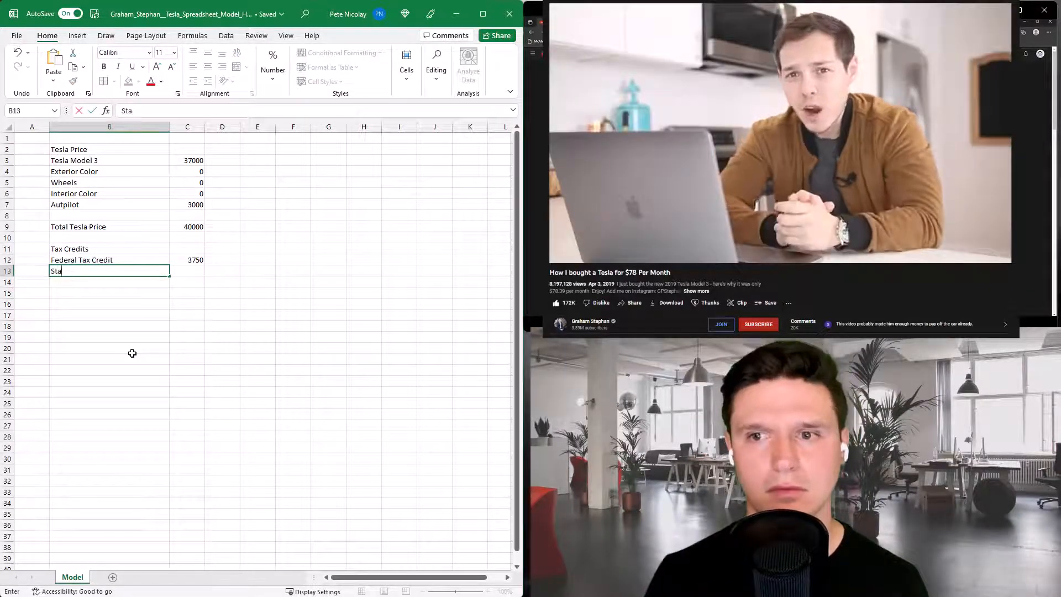
pyautogui.write('te Tax Credit')
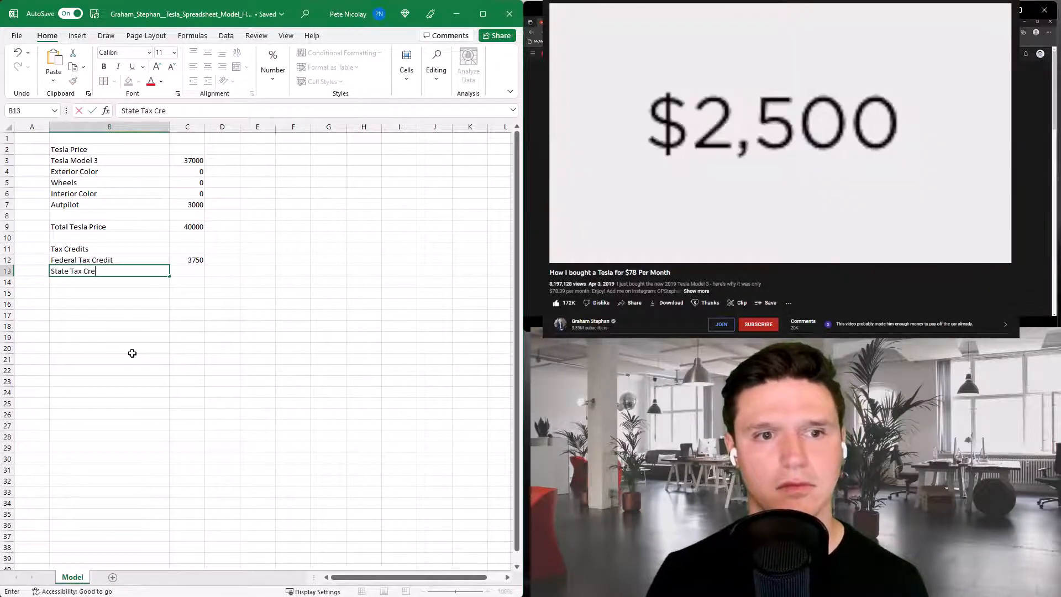
pyautogui.press('BackSpace')
pyautogui.press('BackSpace')
pyautogui.press('BackSpace')
pyautogui.press('BackSpace')
pyautogui.press('BackSpace')
pyautogui.press('BackSpace')
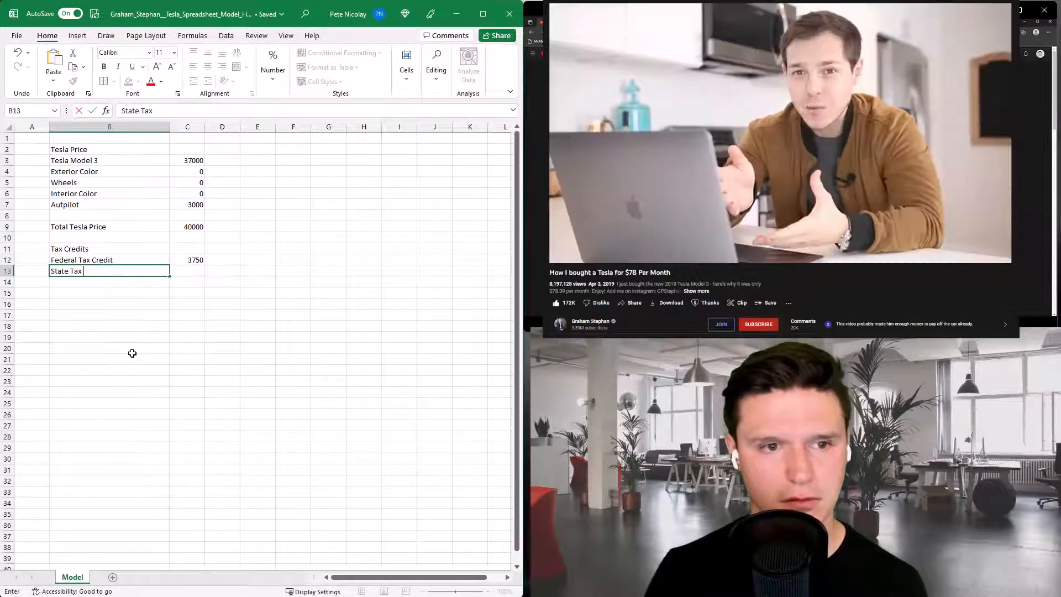
pyautogui.write('Rebate')
pyautogui.press('Tab')
pyautogui.write('2500')
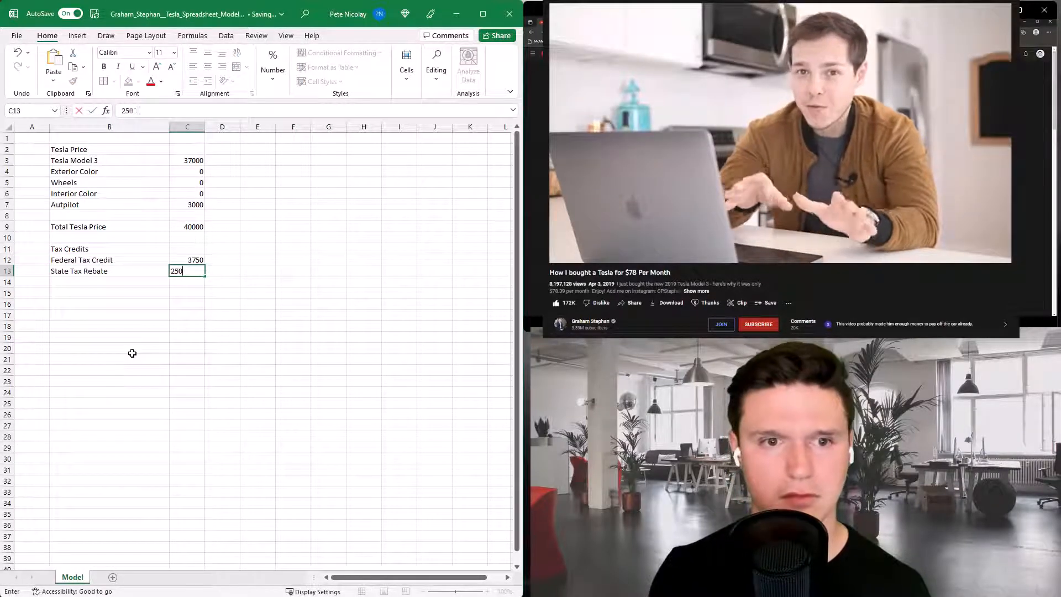
pyautogui.press('Return')
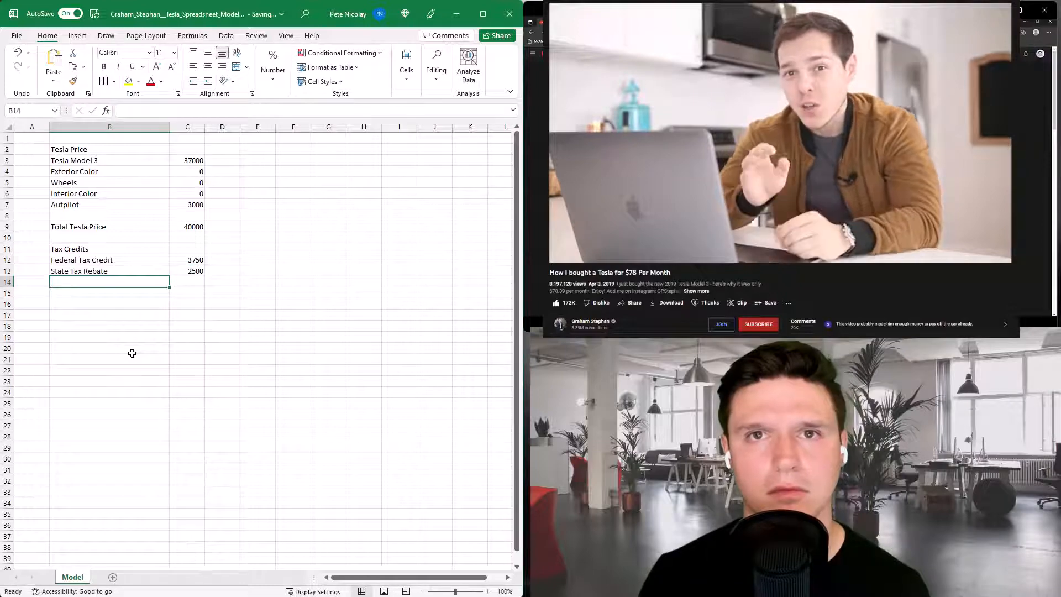
# Label B14 Total Credits and sum the two tax credit amounts, C12:C13, in C14.
pyautogui.write('Total Credits')
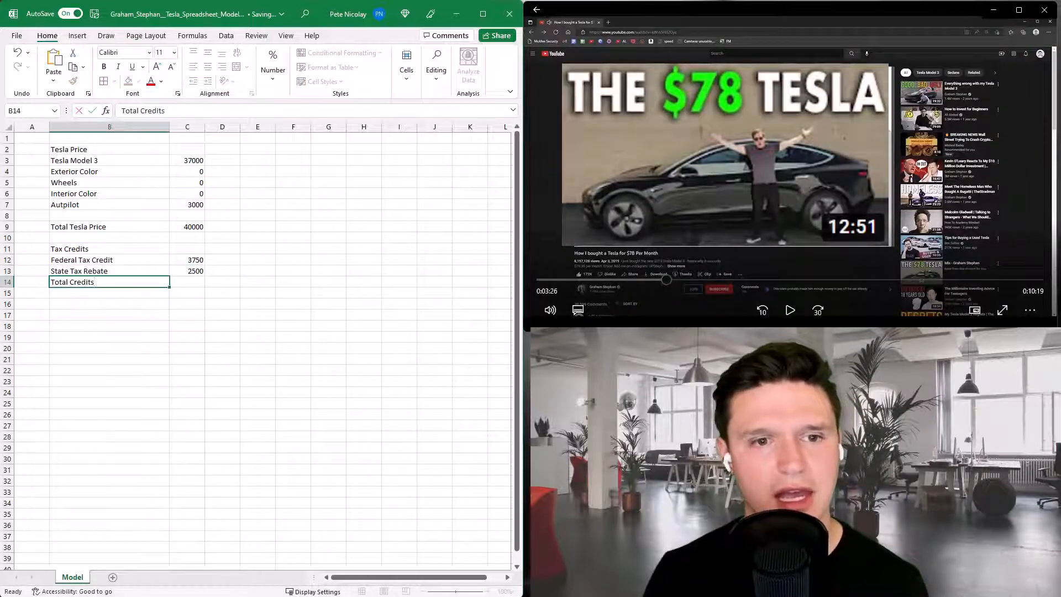
pyautogui.press('Tab')
pyautogui.hotkey('alt', '=')
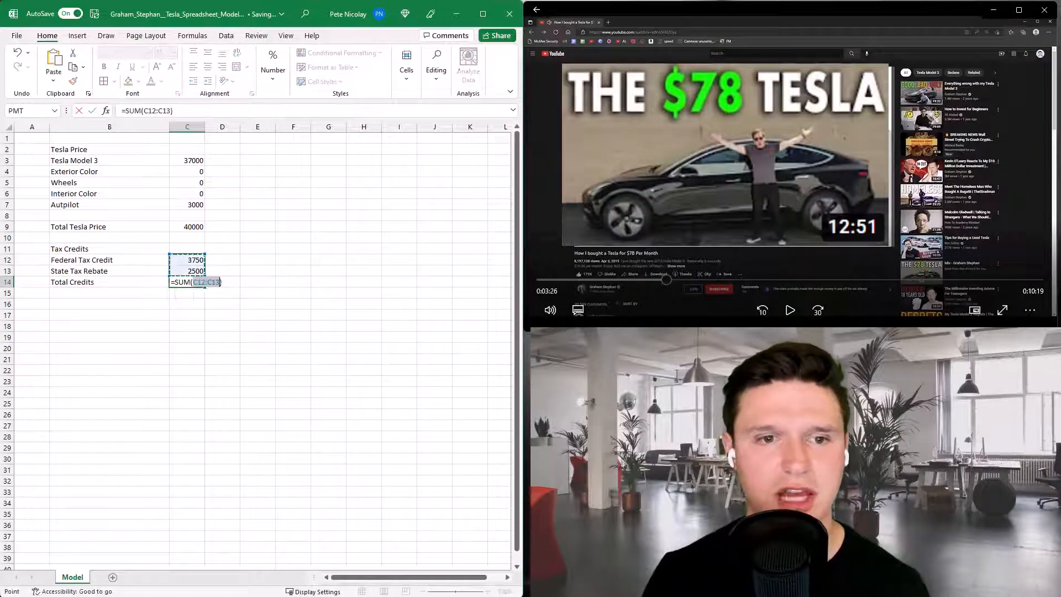
pyautogui.press('Return')
pyautogui.press('Return')
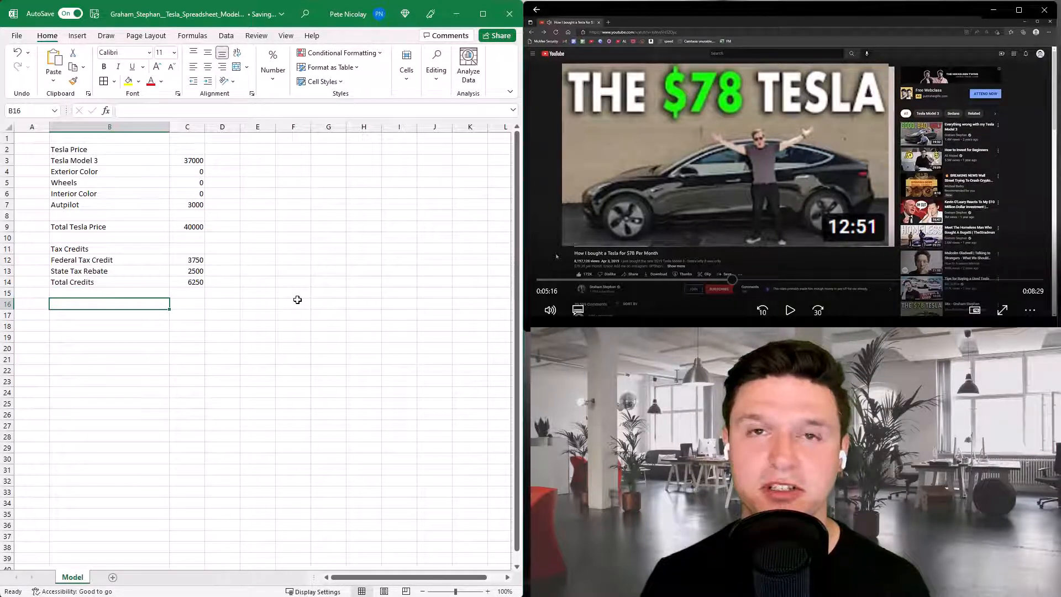
# Enter the heading Financing in B16 and an Amount row of 41200 beneath it.
pyautogui.write('Financing')
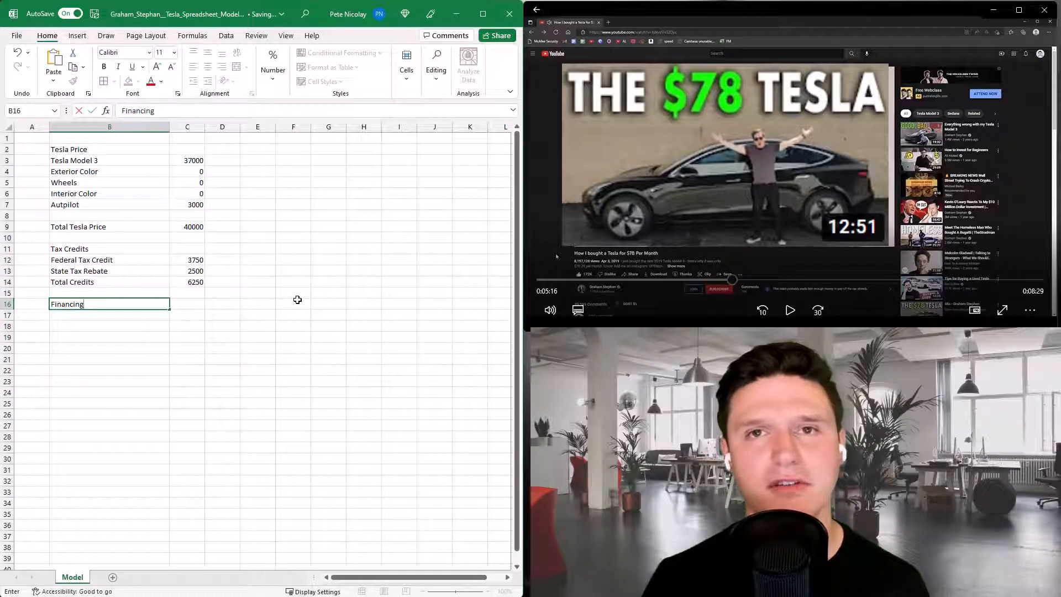
pyautogui.press('Return')
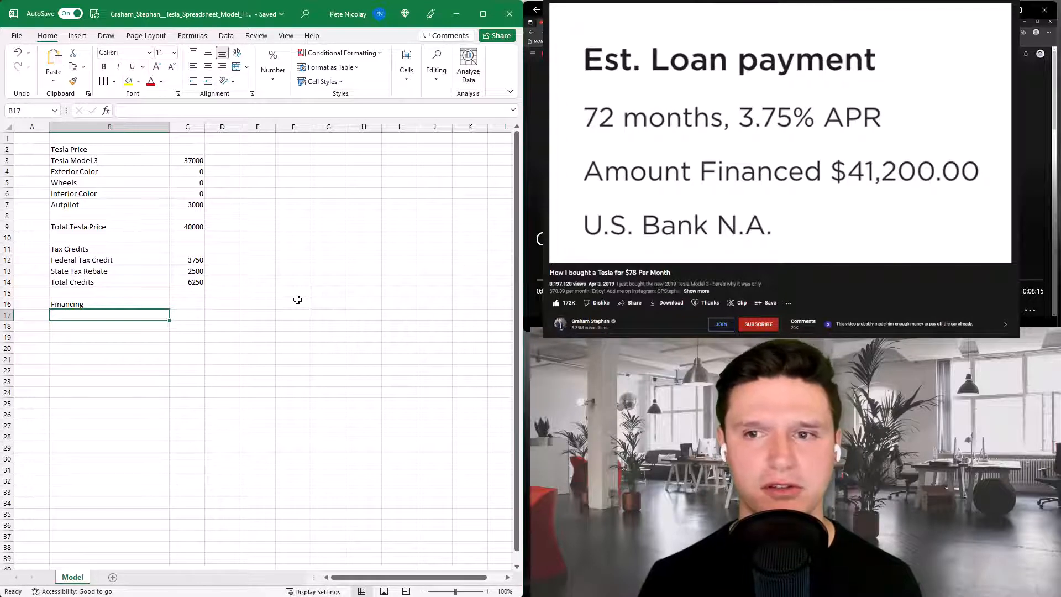
pyautogui.write('AMount')
pyautogui.press('Tab')
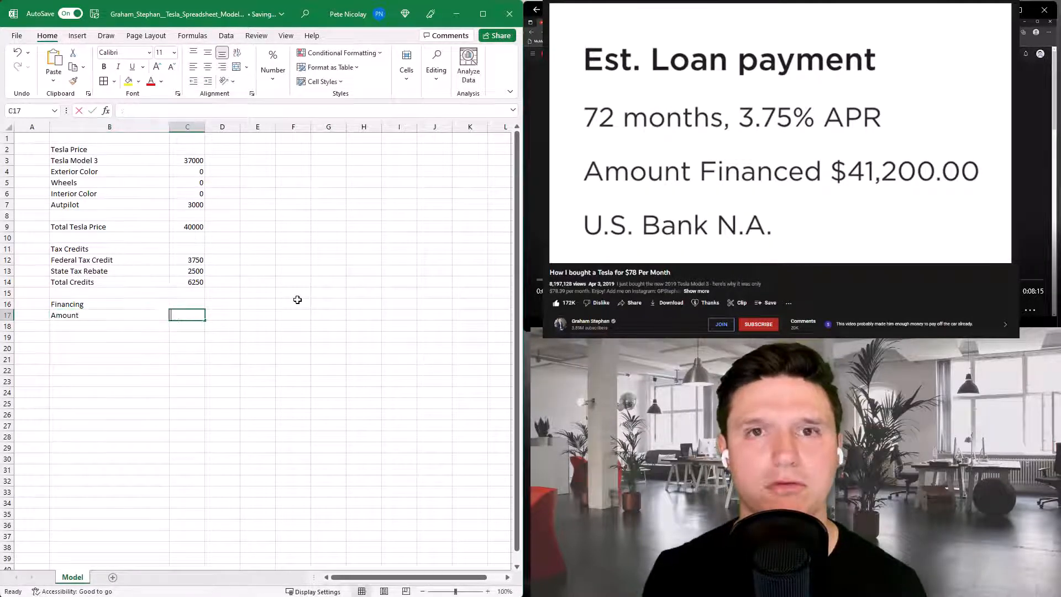
pyautogui.write('41200')
pyautogui.press('Return')
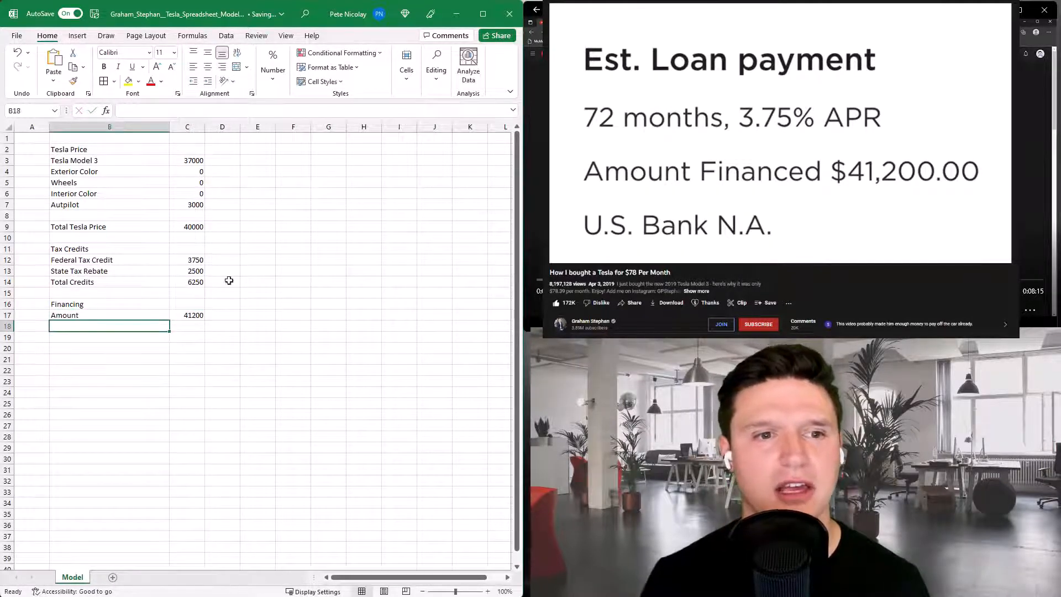
# Add a Documentation row with a value of 1200 in row 8, directly above the Total Tesla Price.
pyautogui.click(127, 216)
pyautogui.write('D')
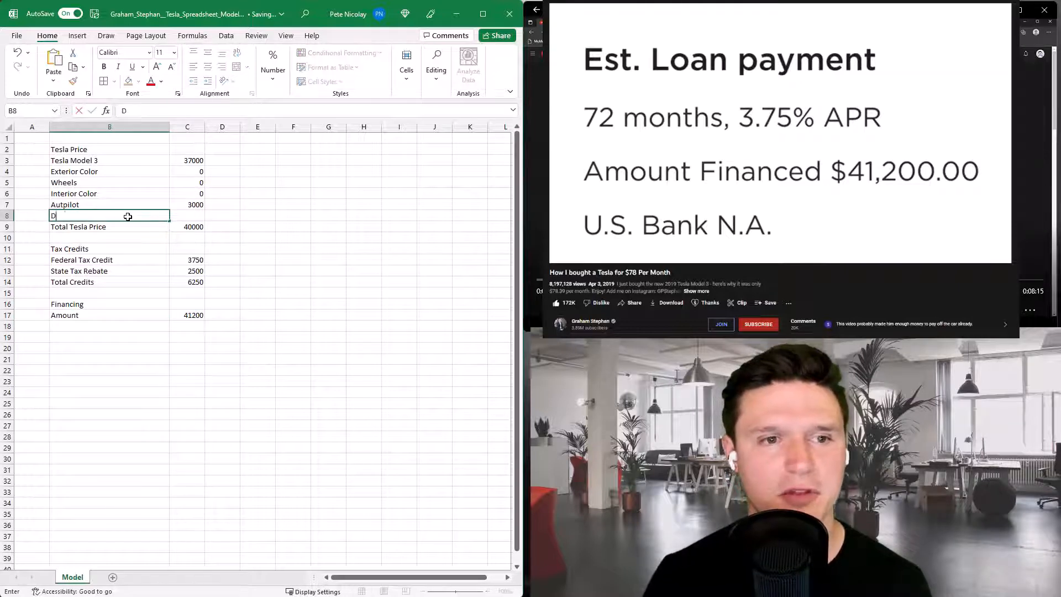
pyautogui.write('ocumentation')
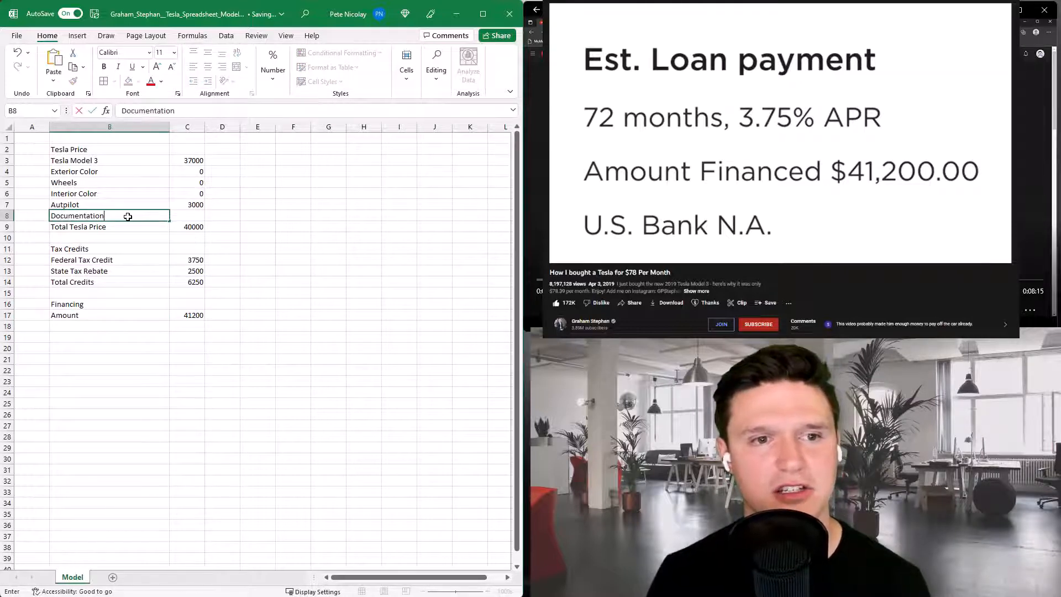
pyautogui.press('Tab')
pyautogui.write('1200')
pyautogui.press('Return')
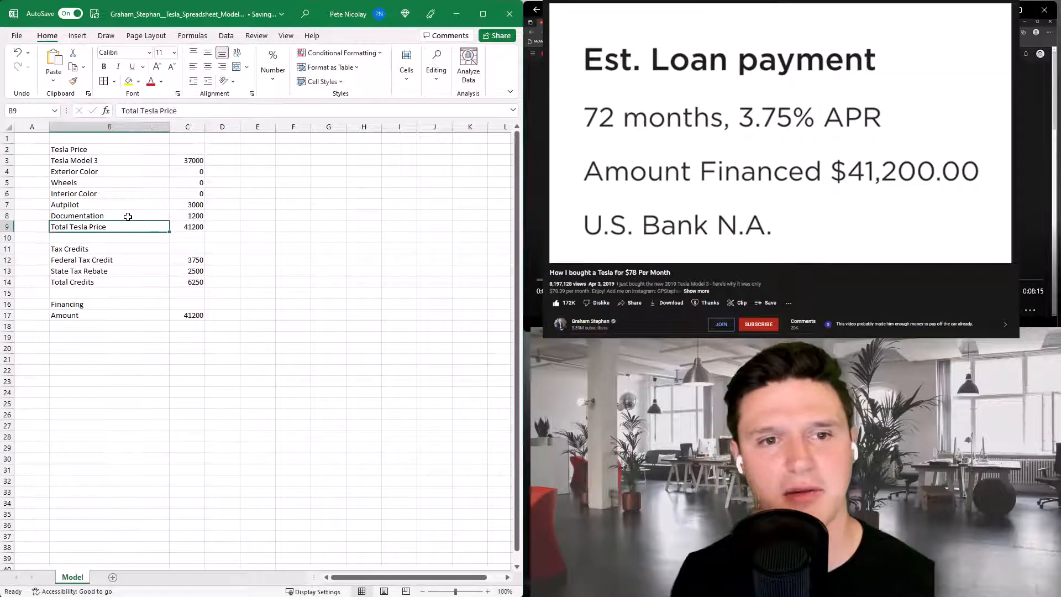
# Add an APR row in row 18 of the Financing section with a rate of 3.75%.
pyautogui.press('Down')
pyautogui.press('Down')
pyautogui.press('Down')
pyautogui.press('Down')
pyautogui.press('Down')
pyautogui.press('Down')
pyautogui.press('Down')
pyautogui.press('Down')
pyautogui.press('Down')
pyautogui.press('Down')
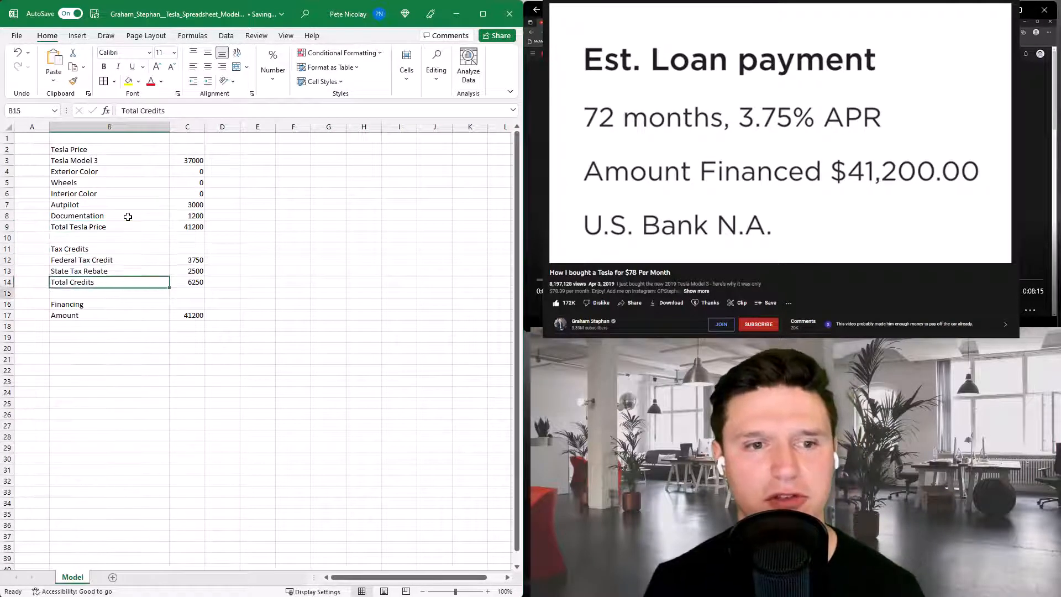
pyautogui.write('APR')
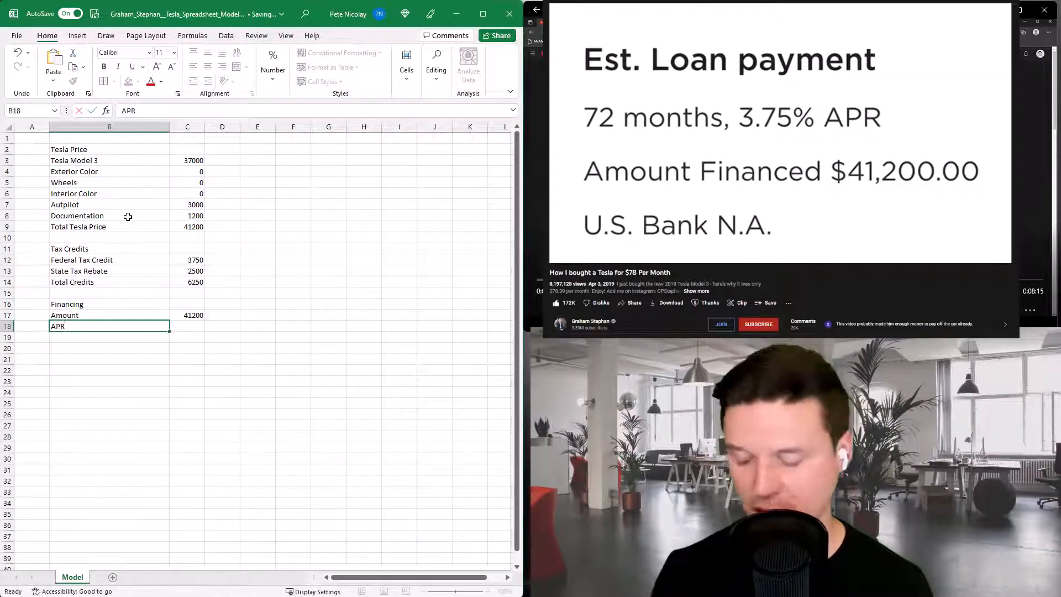
pyautogui.press('Tab')
pyautogui.write('3.75')
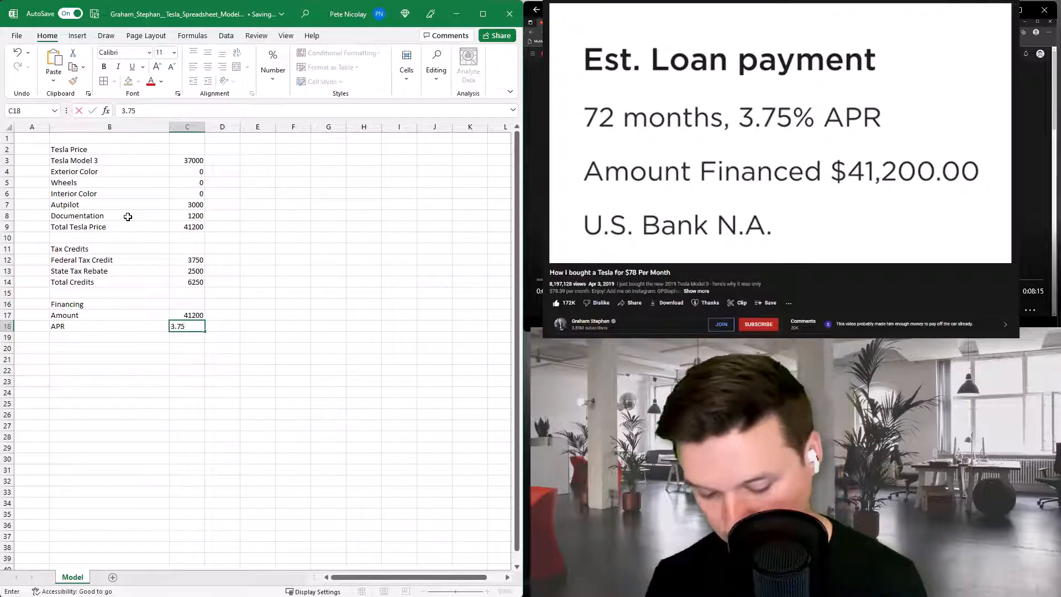
pyautogui.write('%')
pyautogui.press('Return')
# Add a Term row in row 19 with a value of 72.
pyautogui.write('Term')
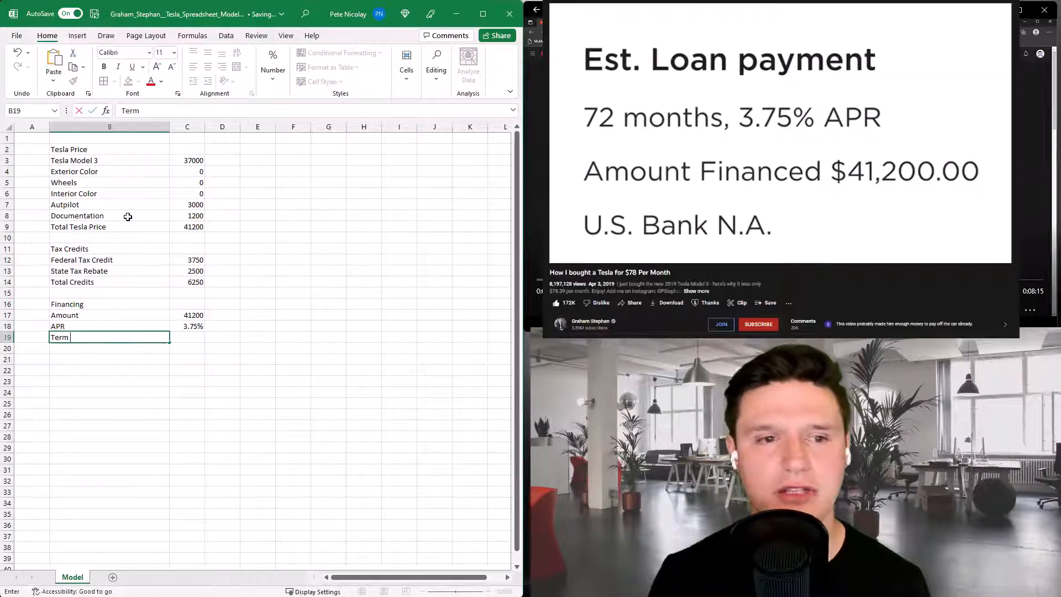
pyautogui.press('Tab')
pyautogui.write('72')
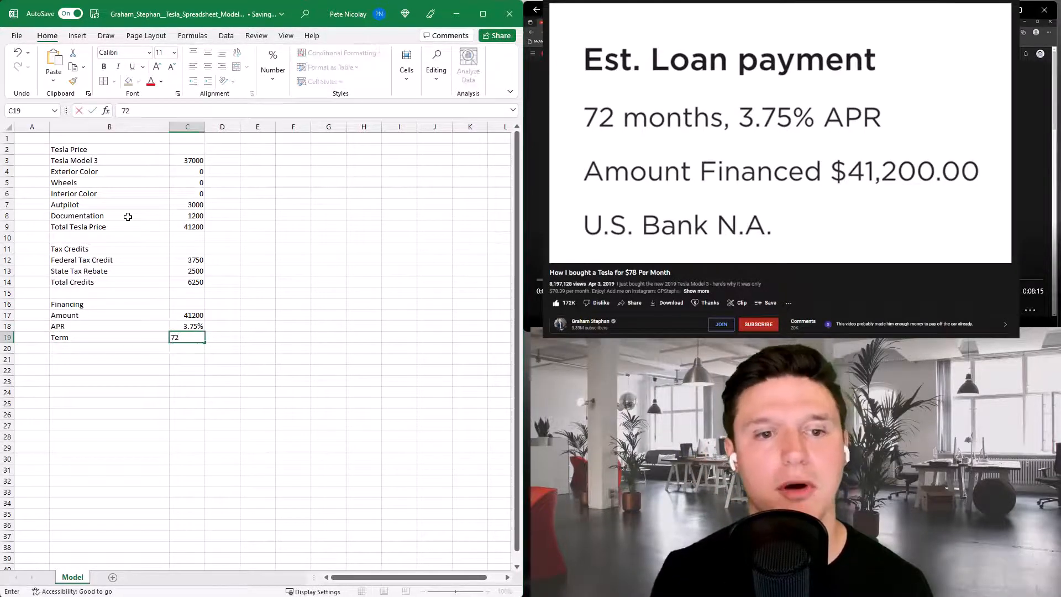
pyautogui.press('Return')
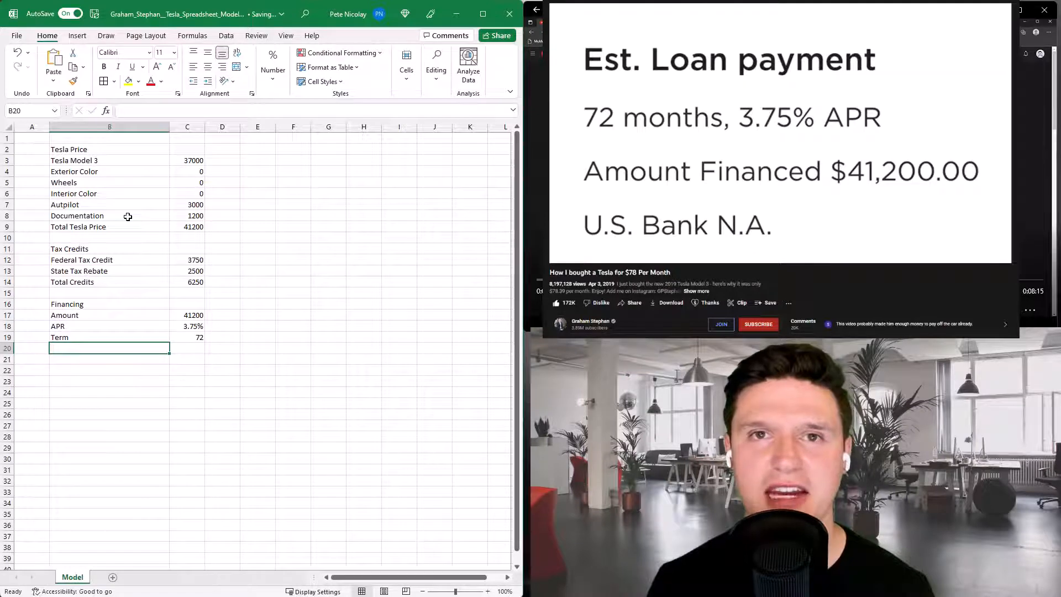
# Enter the heading Taxes and Fees in B21, leaving one blank row below the Financing section.
pyautogui.press('Down')
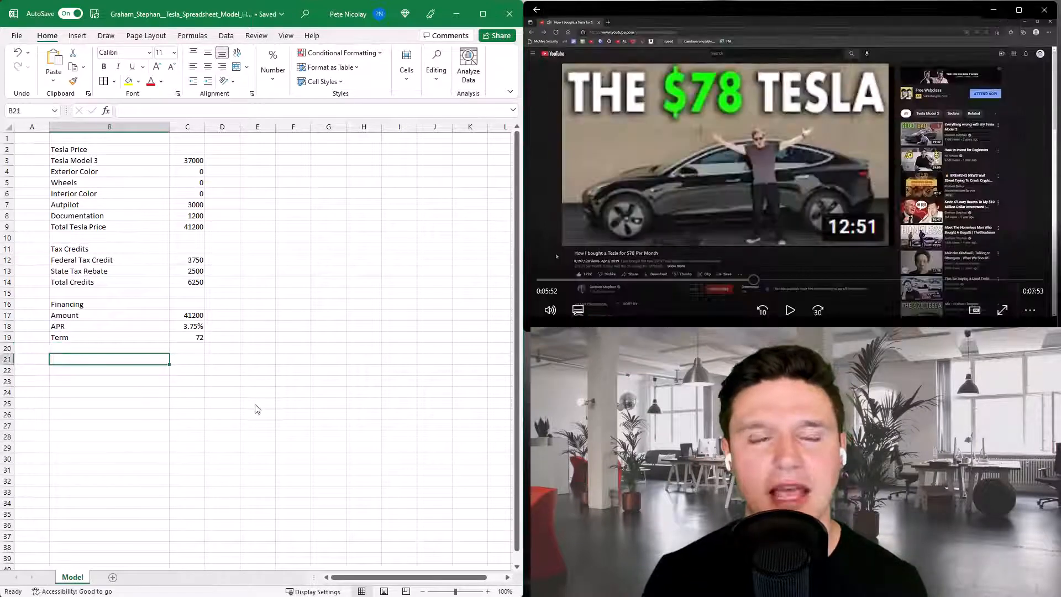
pyautogui.write('Taxes and Fees')
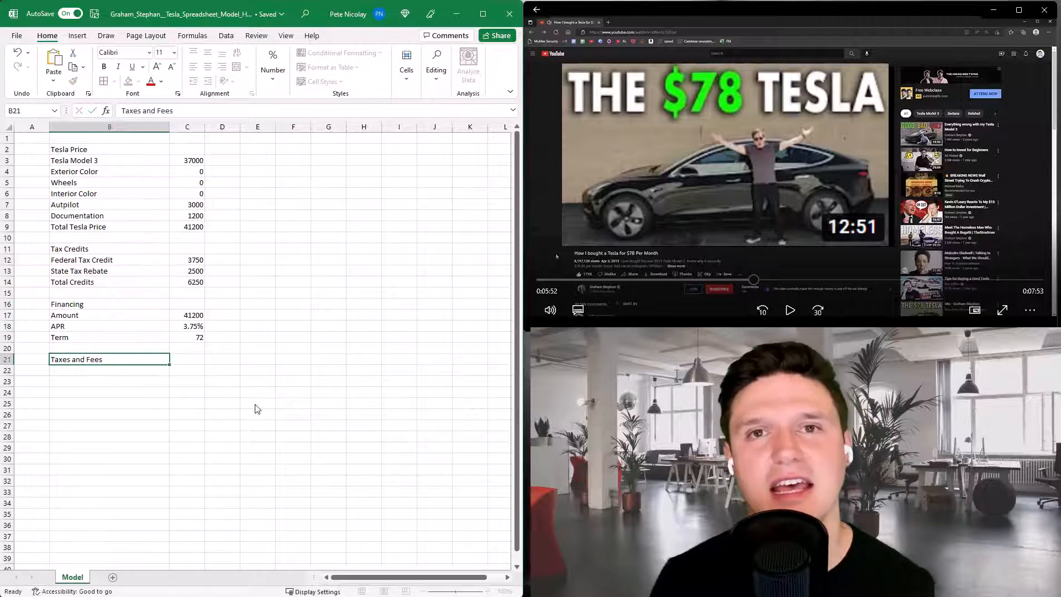
pyautogui.press('Return')
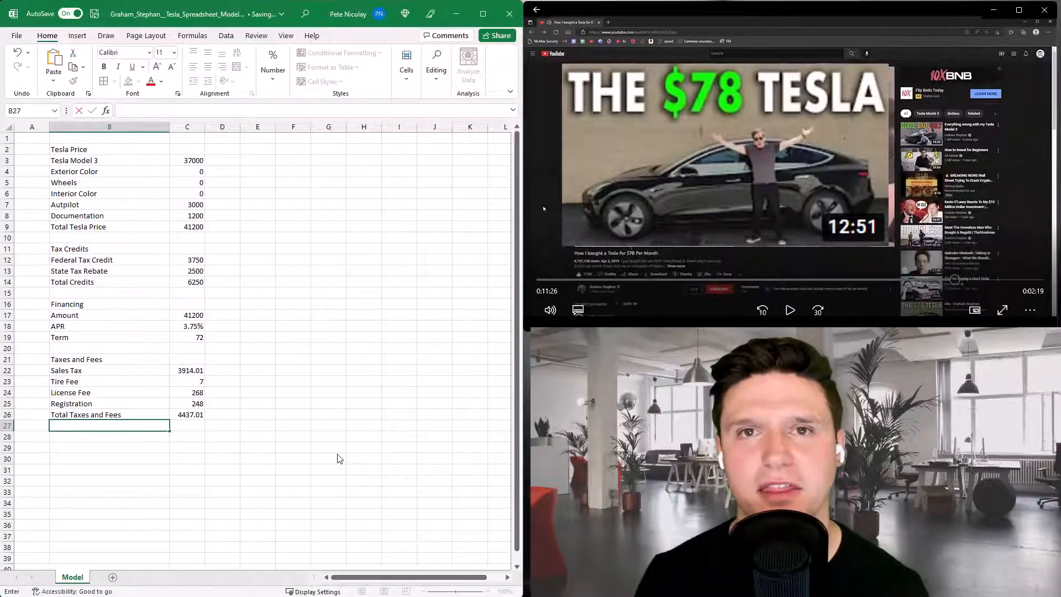
# Enter the loan schedule headers Month, Interest, Principle, Beg Bal and End Bal across E17:I17.
pyautogui.press('Up')
pyautogui.press('Up')
pyautogui.press('Up')
pyautogui.press('Up')
pyautogui.press('Up')
pyautogui.press('Up')
pyautogui.press('Up')
pyautogui.press('Up')
pyautogui.press('Up')
pyautogui.press('Up')
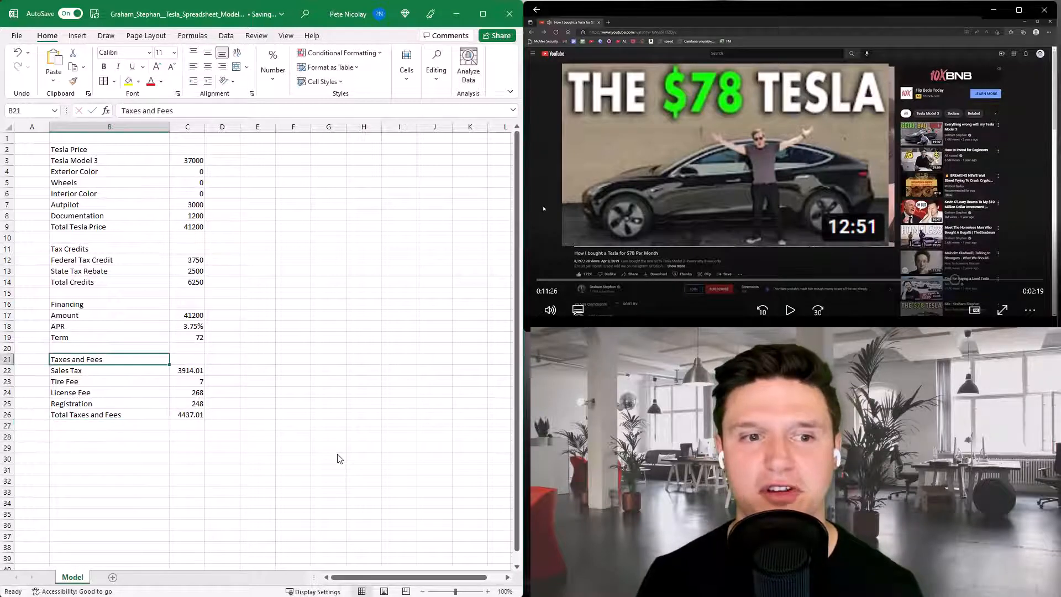
pyautogui.press('Right')
pyautogui.press('Right')
pyautogui.press('Right')
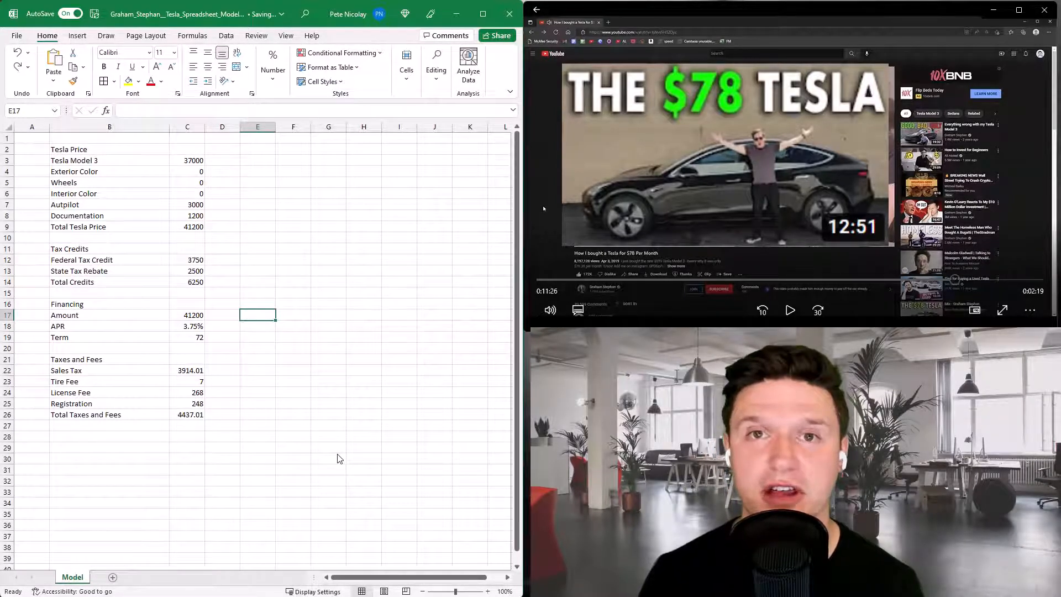
pyautogui.write('Month')
pyautogui.press('Tab')
pyautogui.write('Interest')
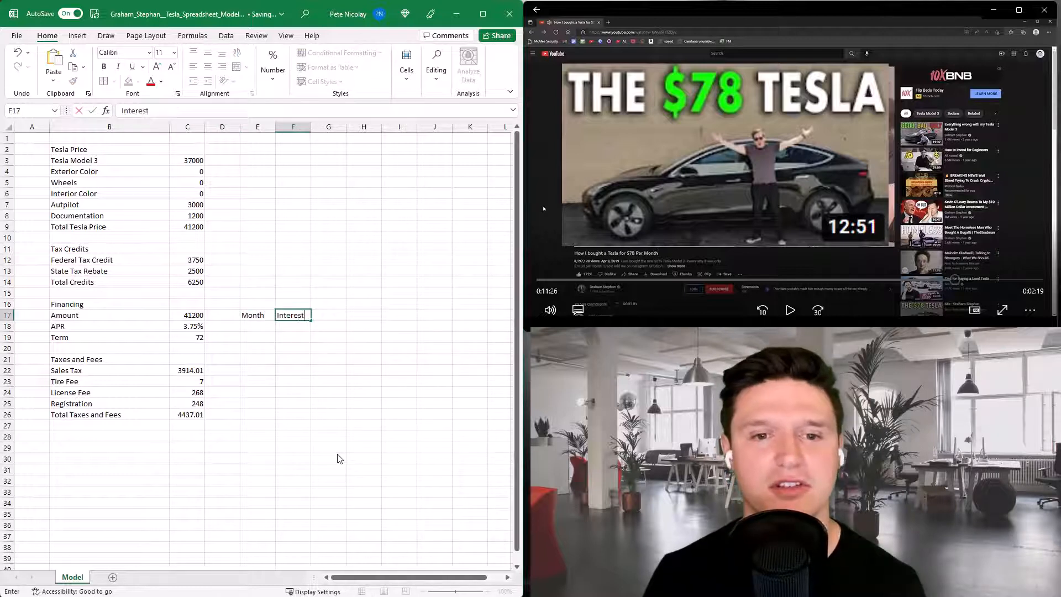
pyautogui.press('Tab')
pyautogui.write('Principle')
pyautogui.press('Tab')
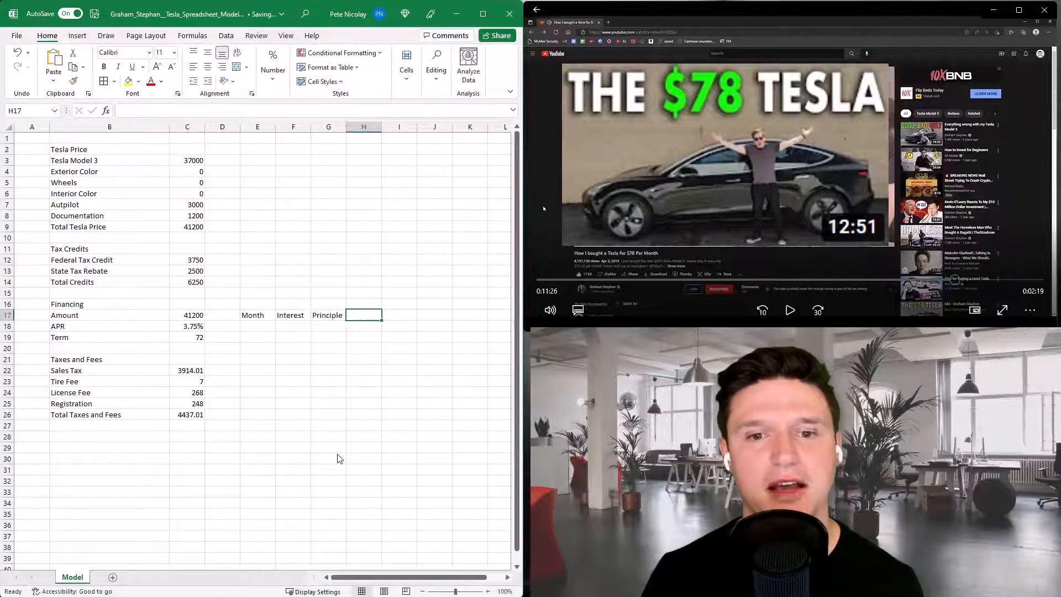
pyautogui.write('Beg Bal')
pyautogui.press('Tab')
pyautogui.write('End Bal')
pyautogui.press('Return')
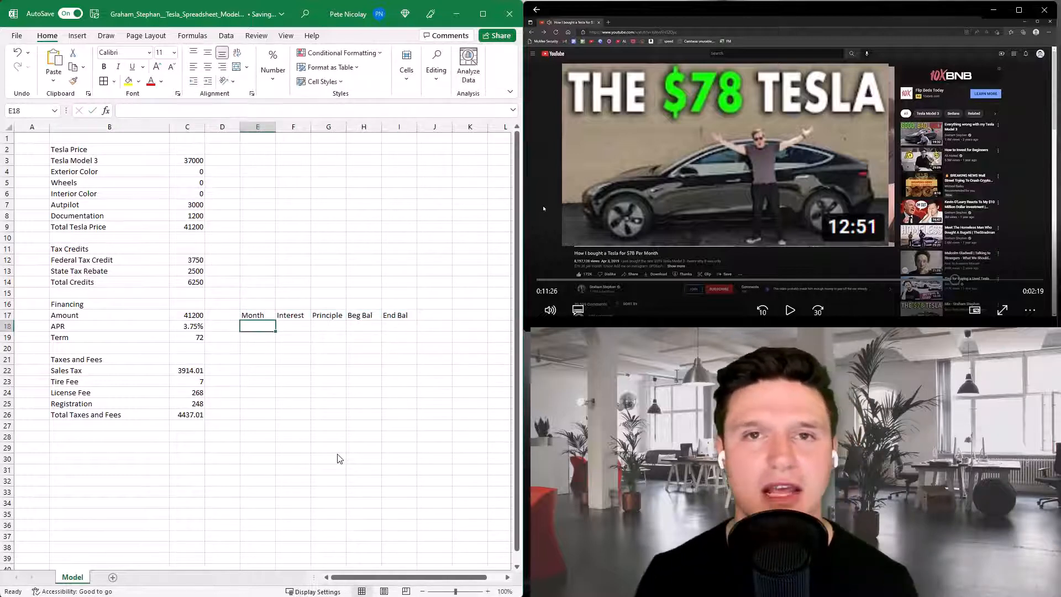
# Fill the Month column from E18 with SEQUENCE(72,,1,1) and check the numbering down the column.
pyautogui.write('+SEQUENCE(')
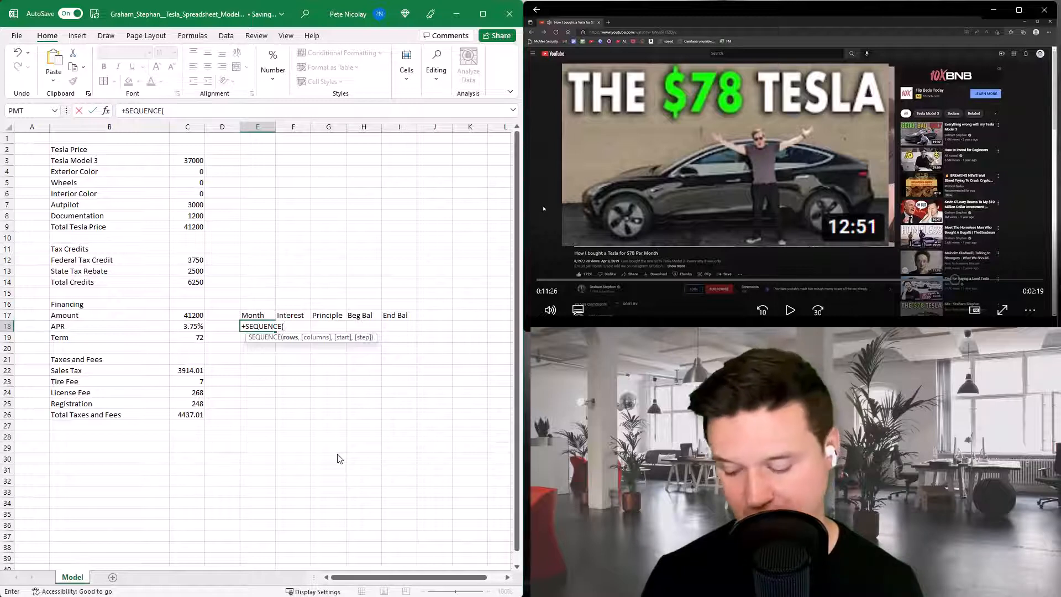
pyautogui.write('72')
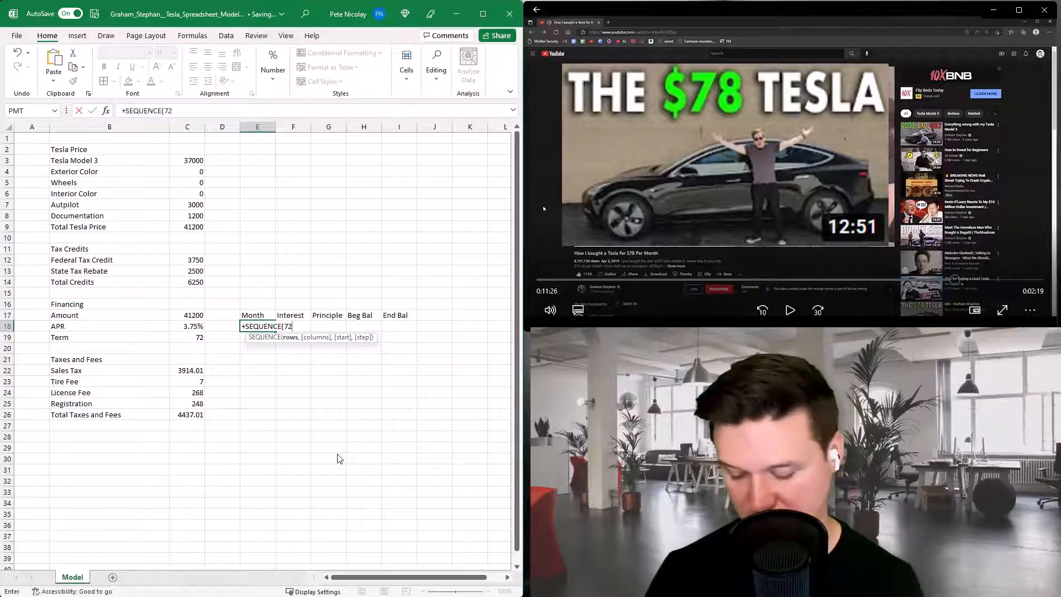
pyautogui.write(',,')
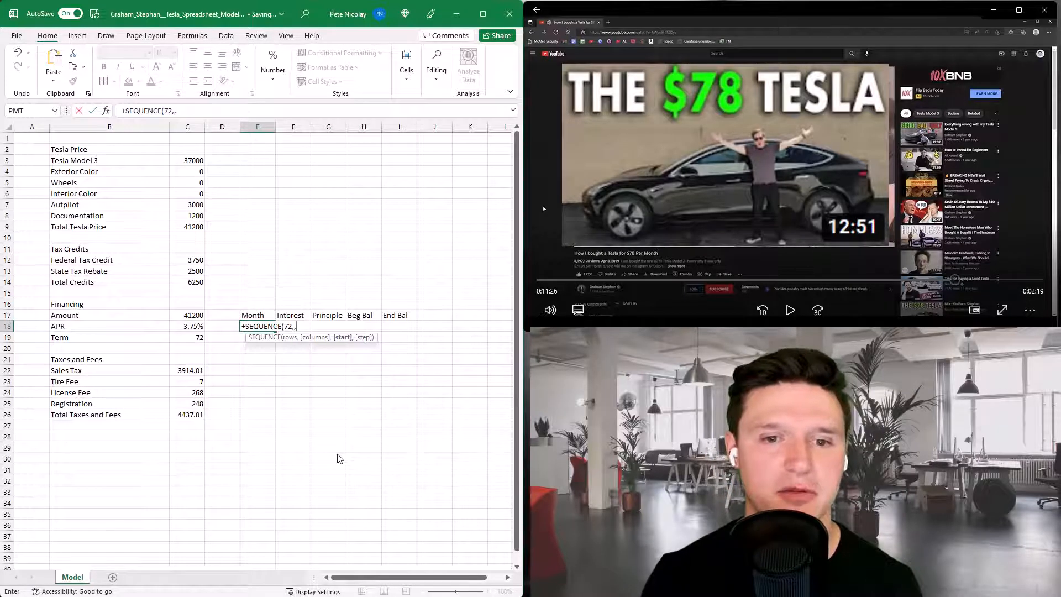
pyautogui.write('1,')
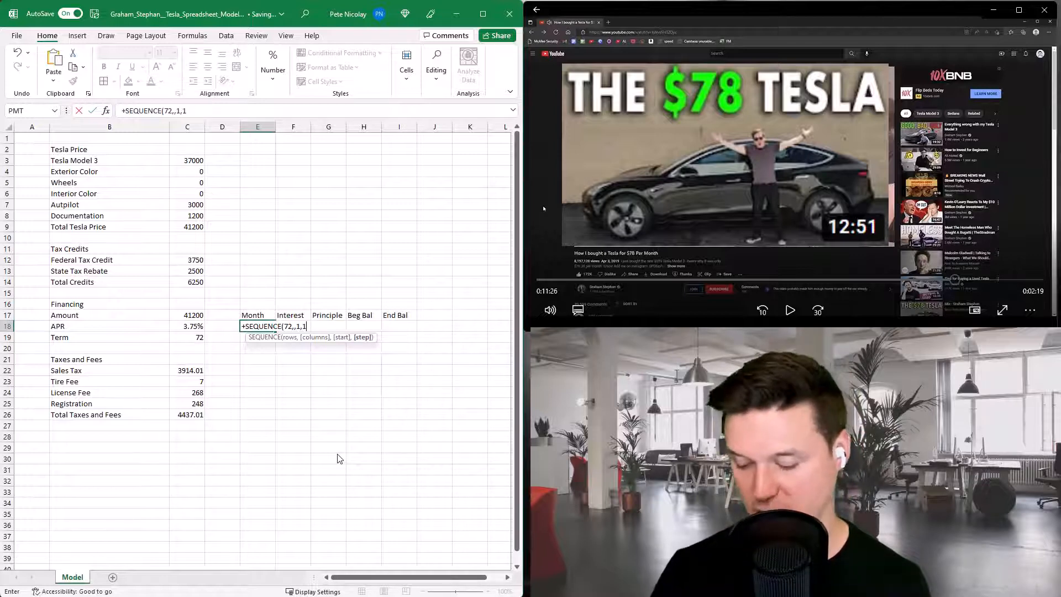
pyautogui.write('1')
pyautogui.press('Return')
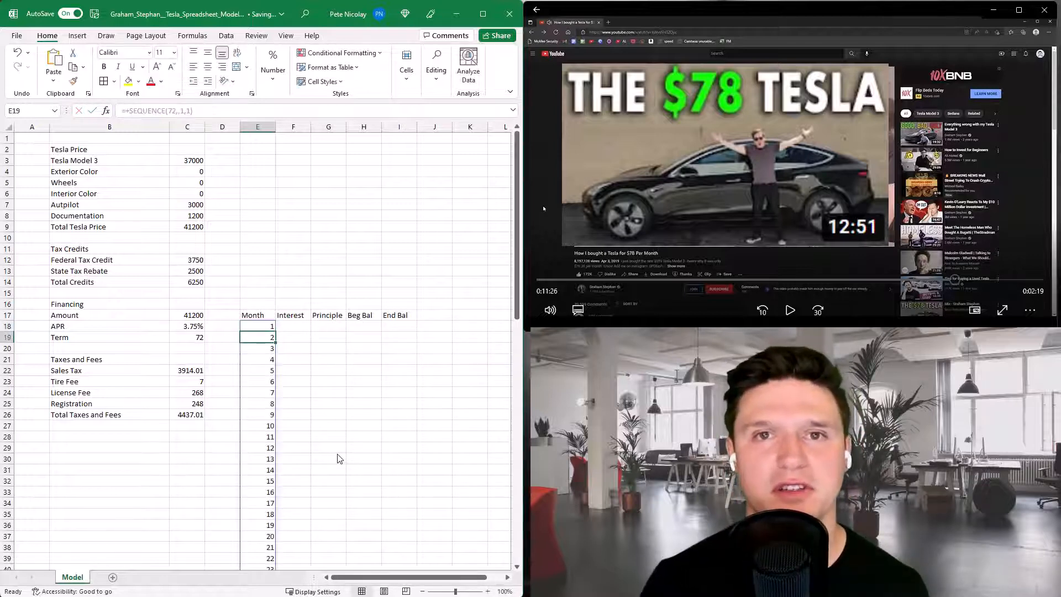
pyautogui.scroll(-20, 361, 371)
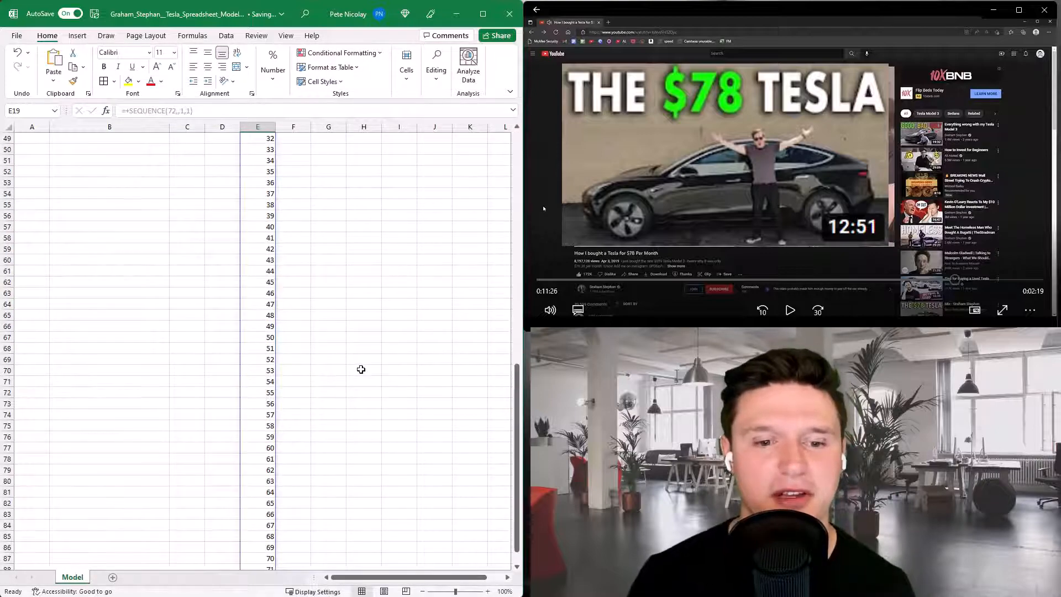
# Calculate the month 1 interest in F18 with the formula +IPMT($C$18/12,E18,$C$19,$C$17).
pyautogui.press('Up')
pyautogui.press('Right')
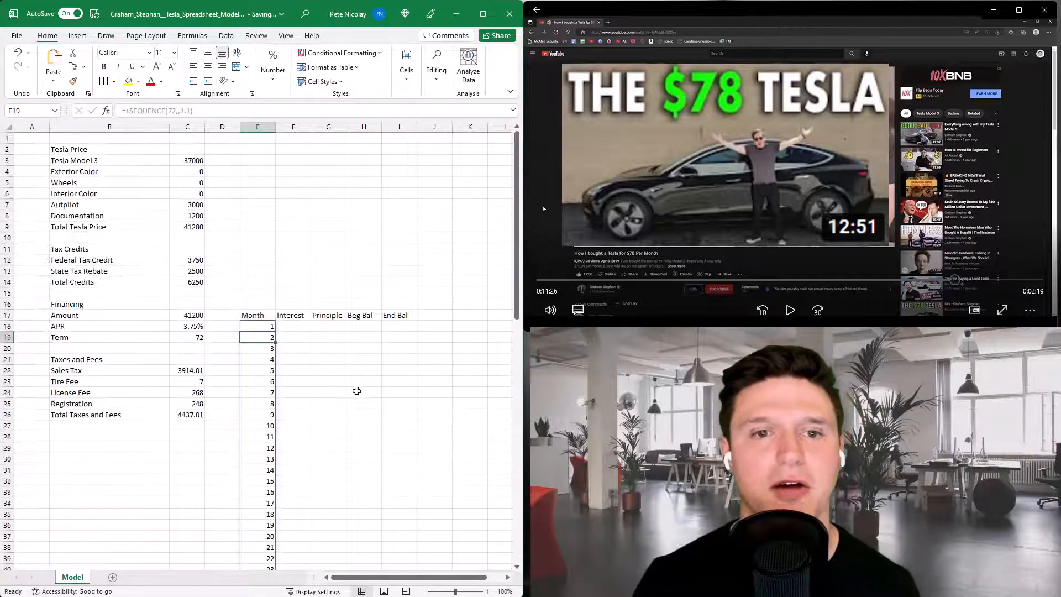
pyautogui.write('+')
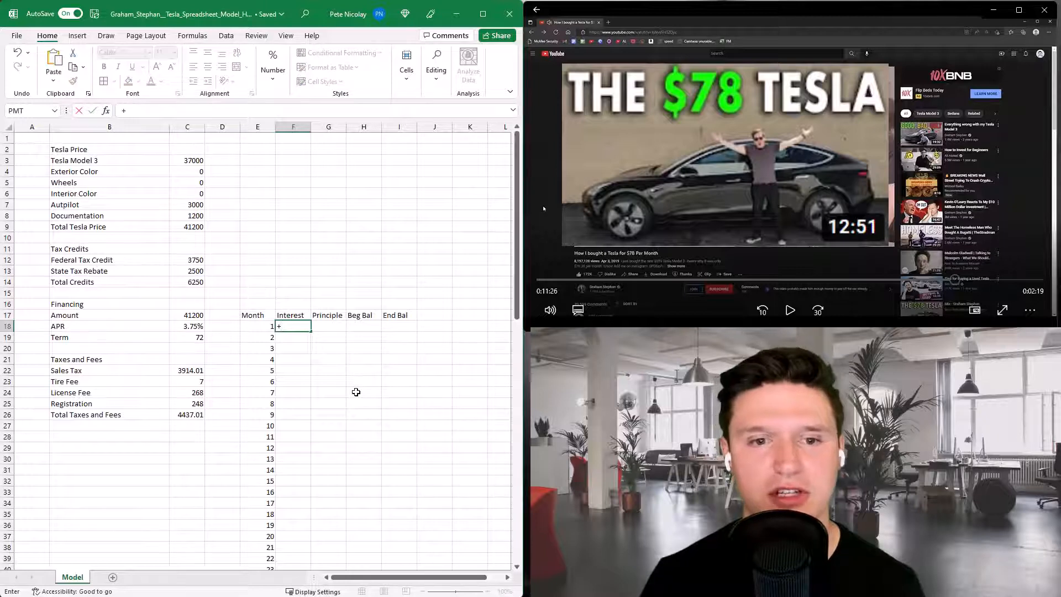
pyautogui.write('IPMT(')
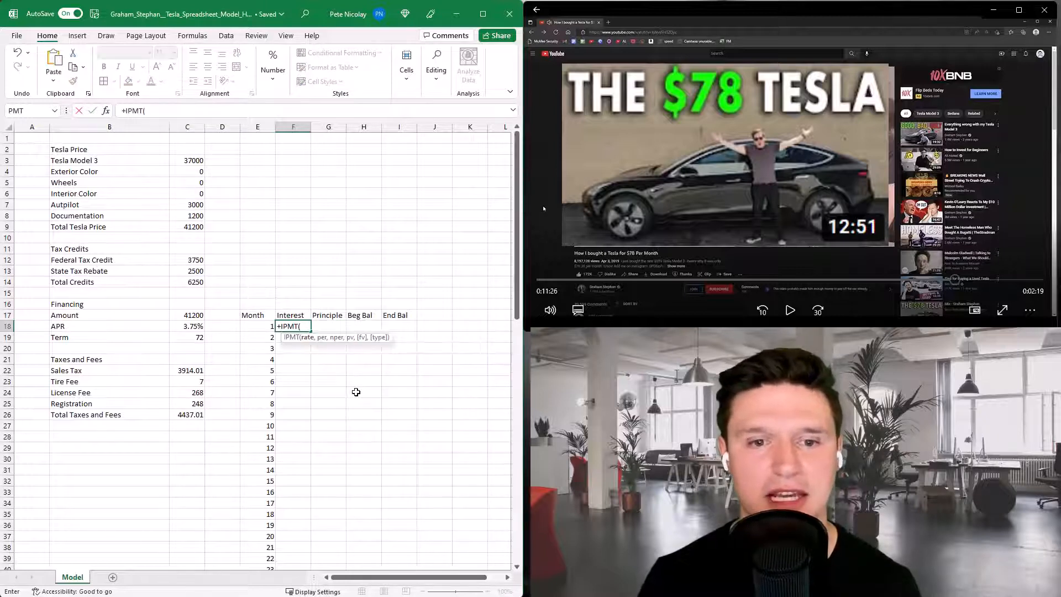
pyautogui.click(187, 328)
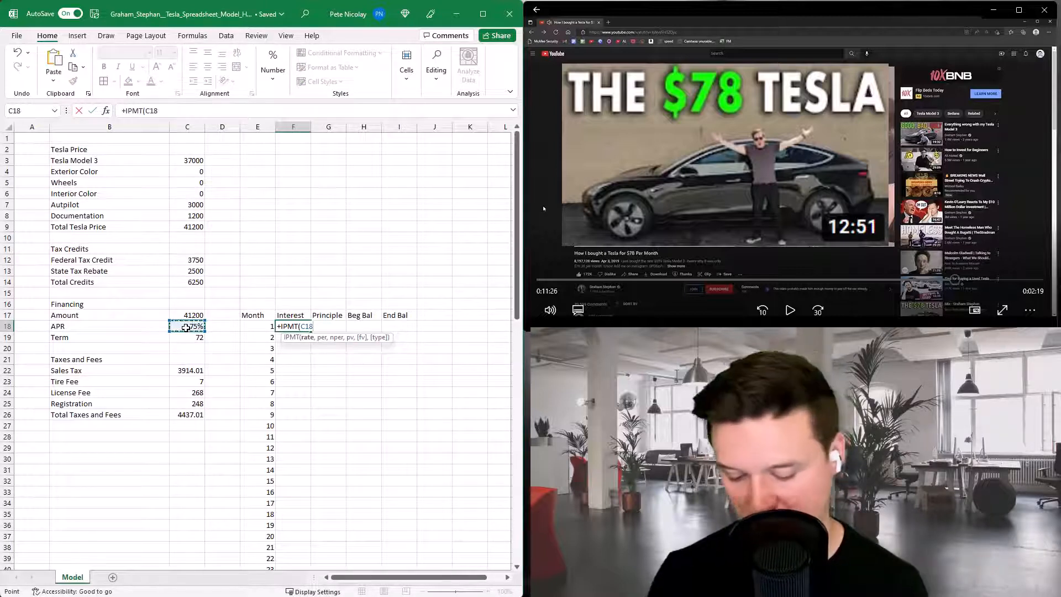
pyautogui.press('F4')
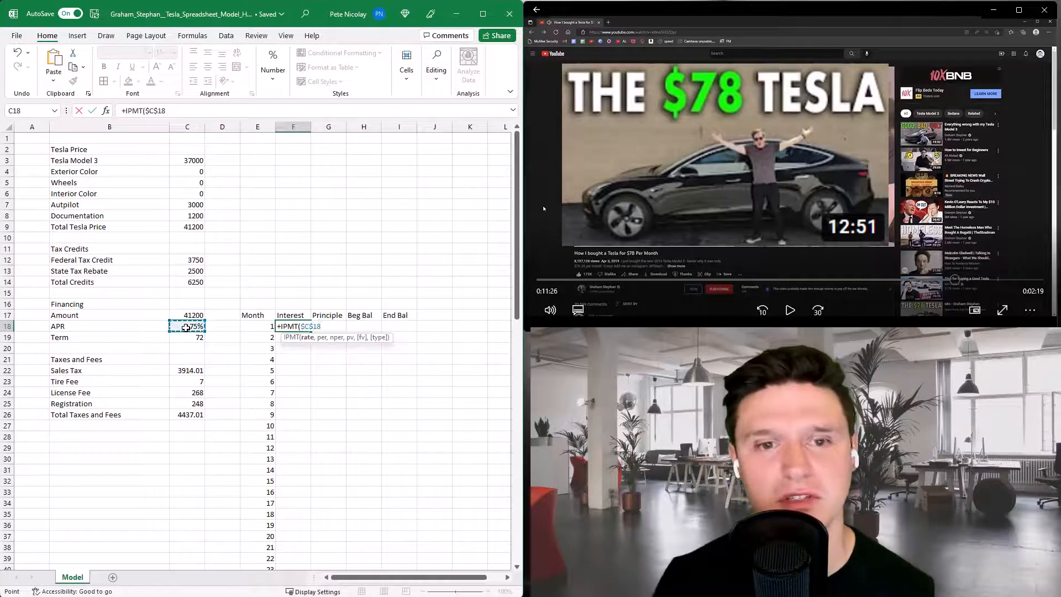
pyautogui.write('/12')
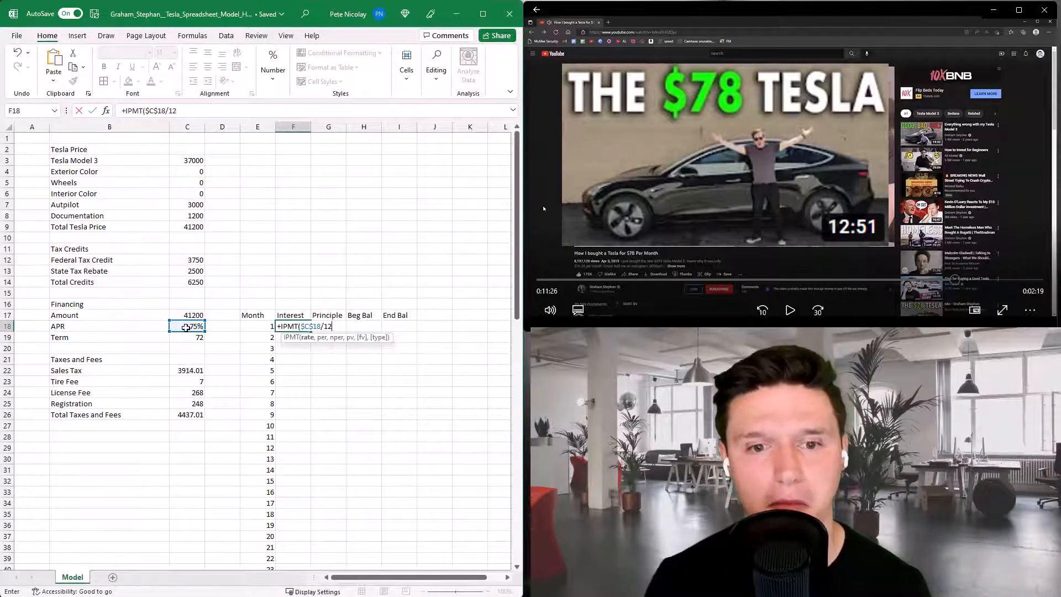
pyautogui.write(',')
pyautogui.click(234, 328)
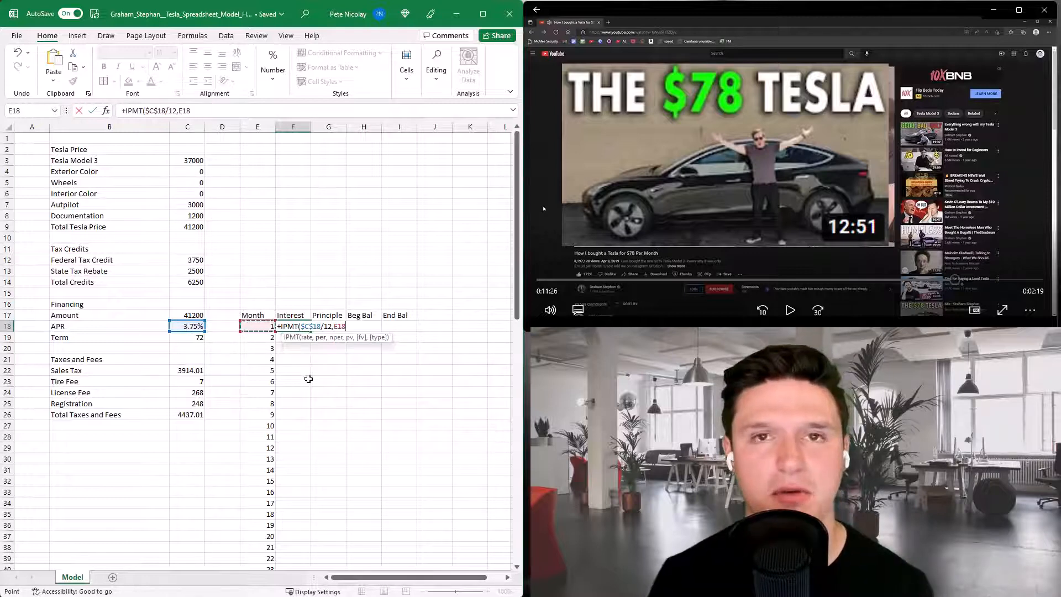
pyautogui.write(',')
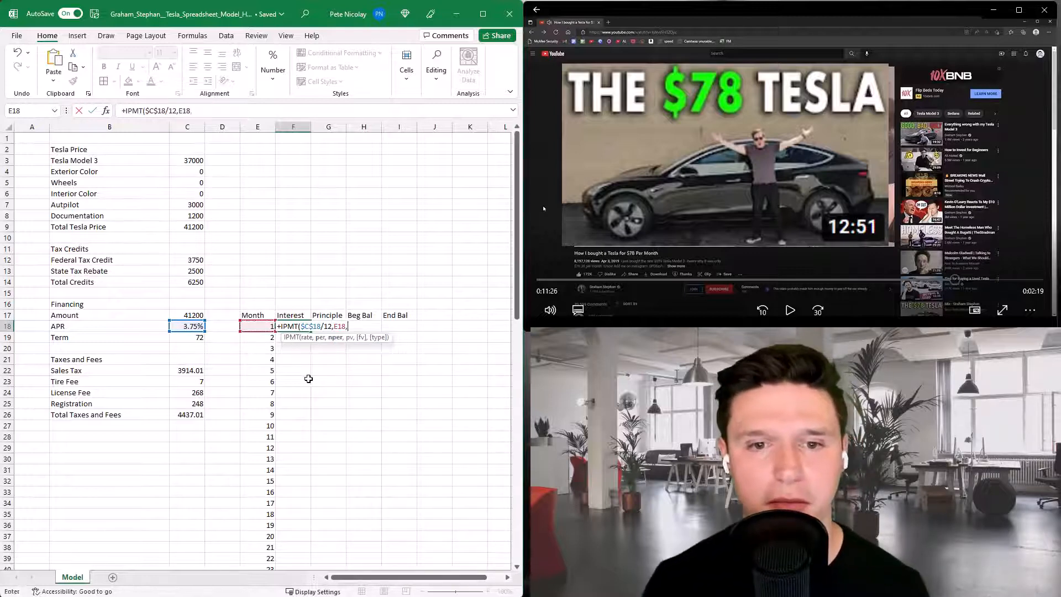
pyautogui.click(183, 338)
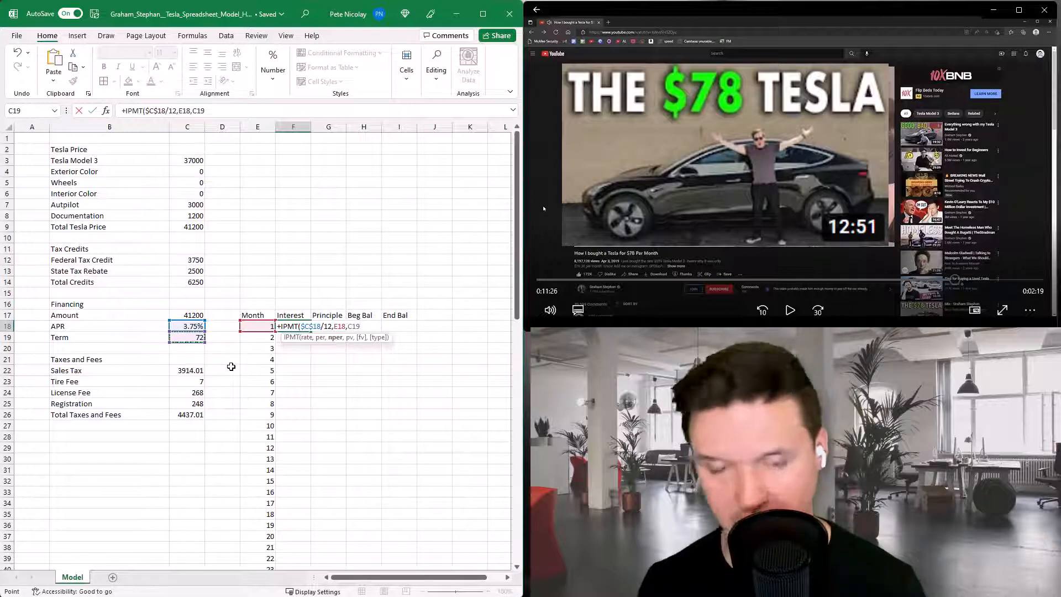
pyautogui.press('F4')
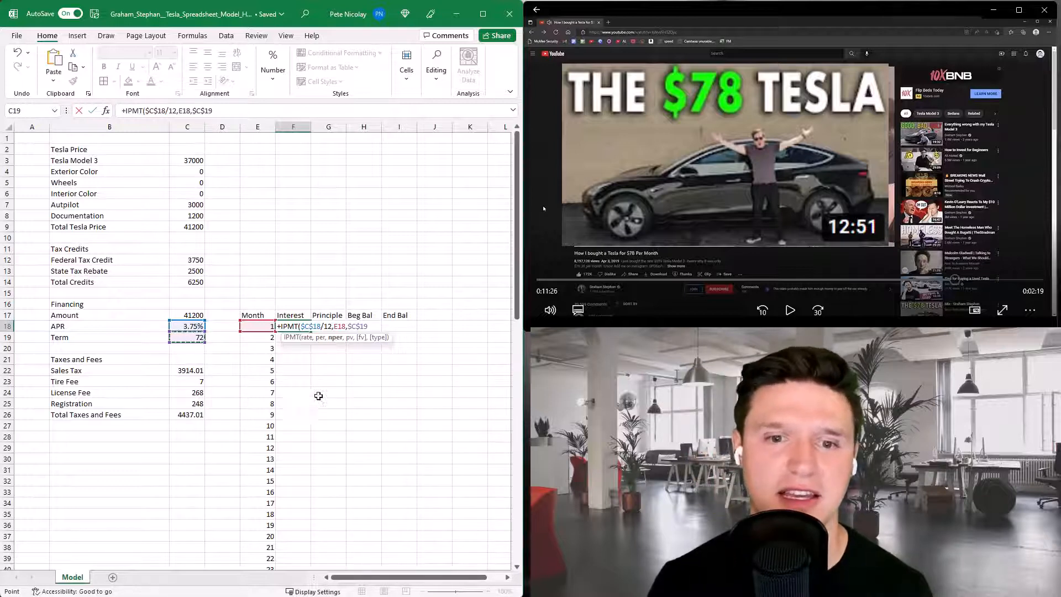
pyautogui.write(',')
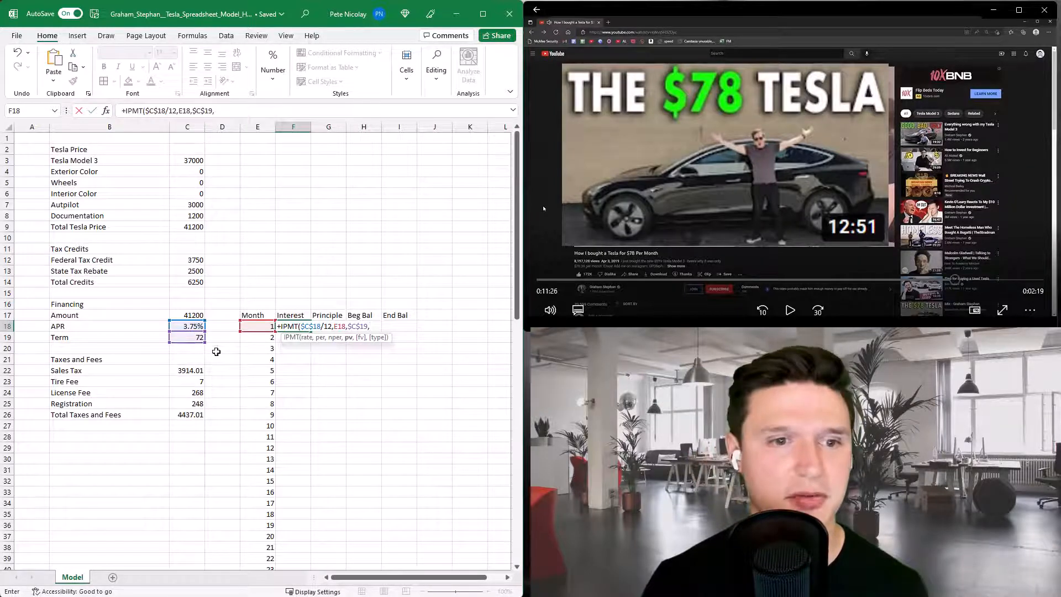
pyautogui.click(184, 313)
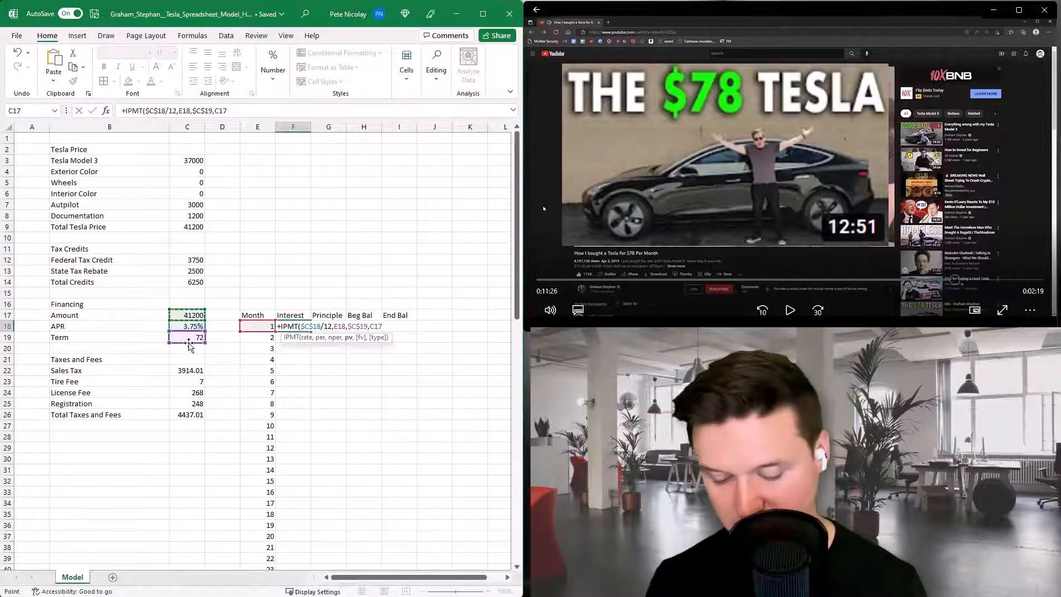
pyautogui.press('F4')
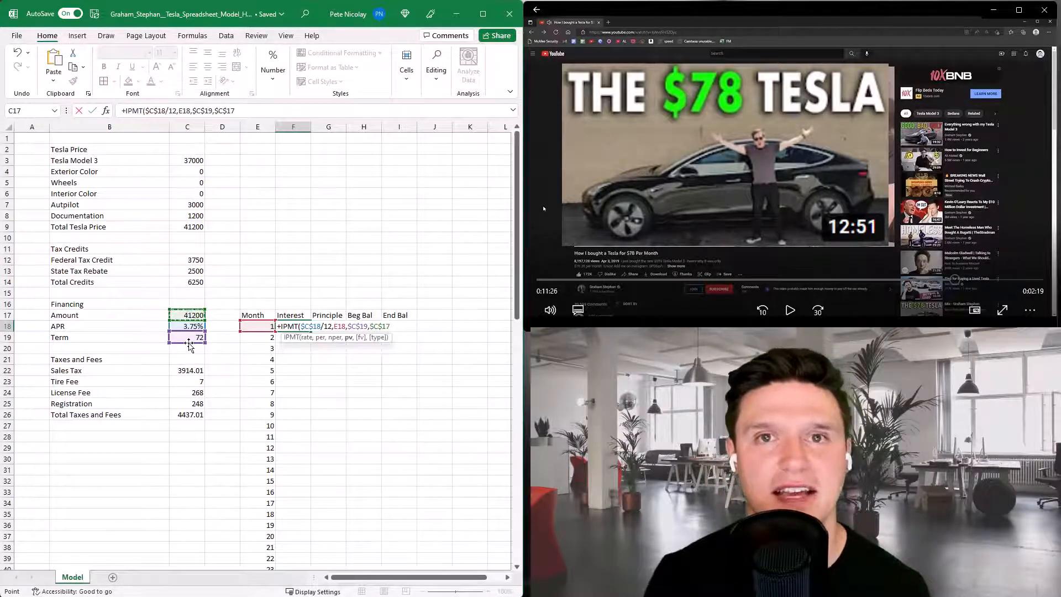
pyautogui.press('Tab')
# Calculate the month 1 principal in G18 with the formula +PPMT($C$18/12,E18,$C$19,$C$17).
pyautogui.write('+')
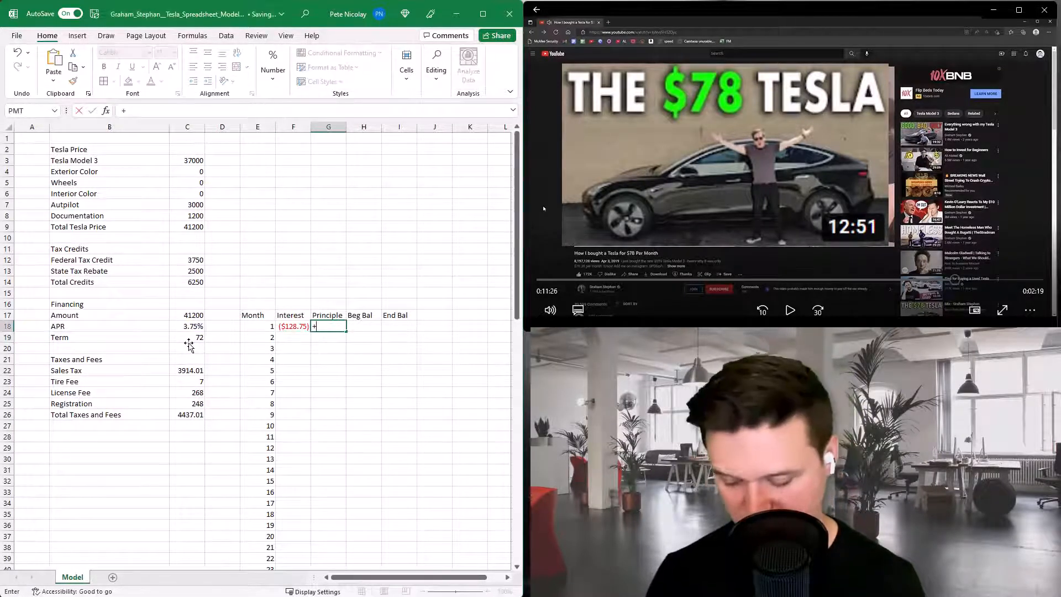
pyautogui.write('ppmt')
pyautogui.press('Tab')
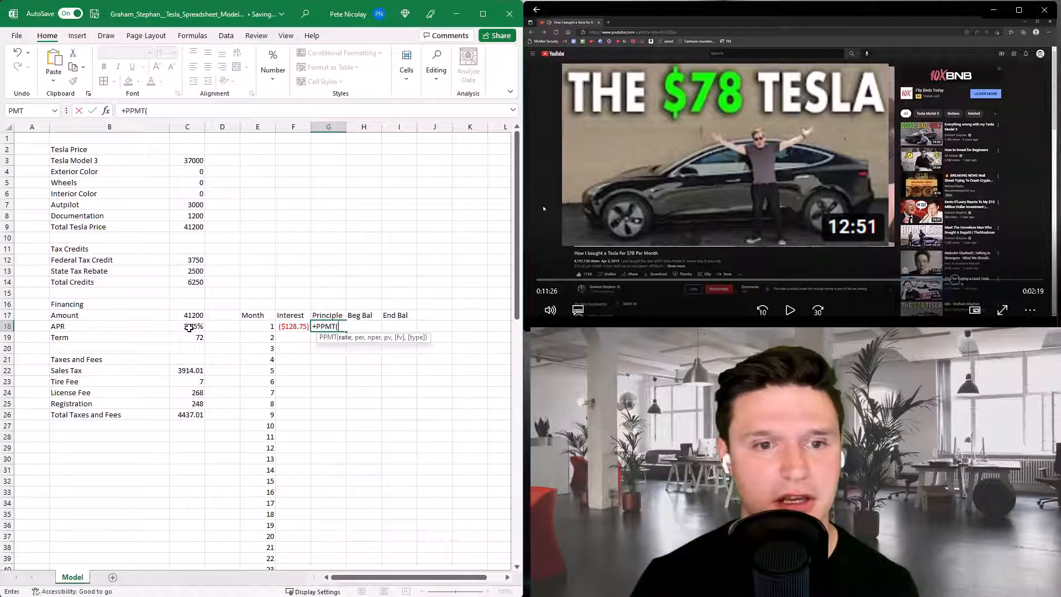
pyautogui.click(189, 327)
pyautogui.press('F4')
pyautogui.write('/')
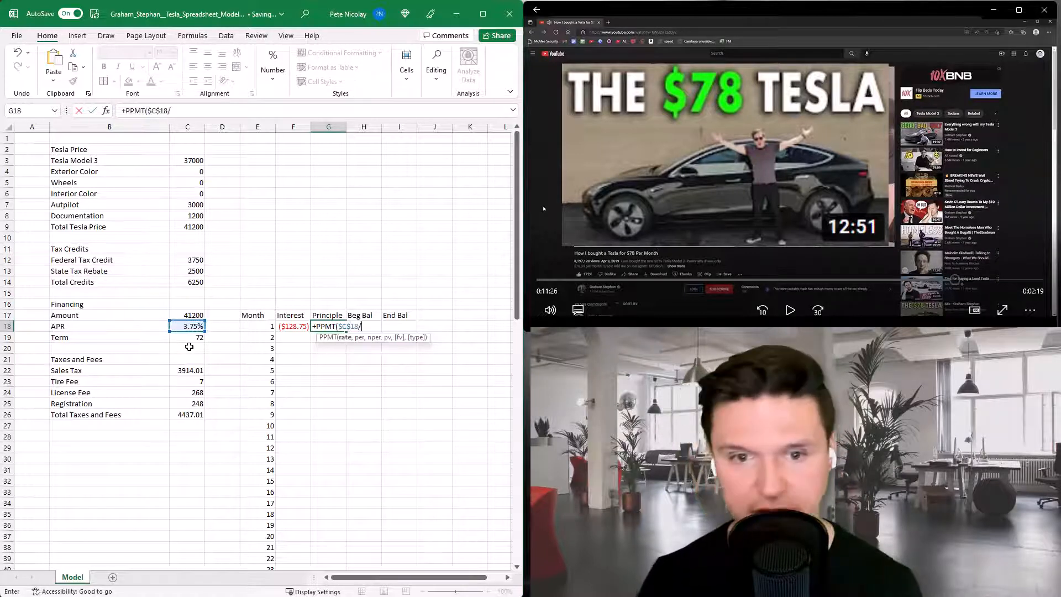
pyautogui.write('12,')
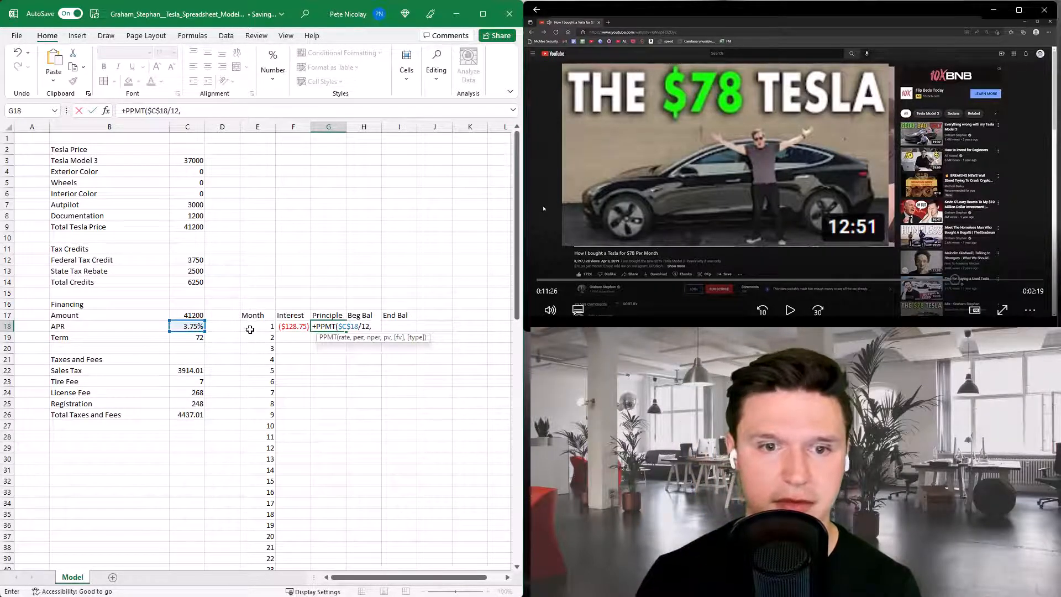
pyautogui.click(256, 329)
pyautogui.write(',')
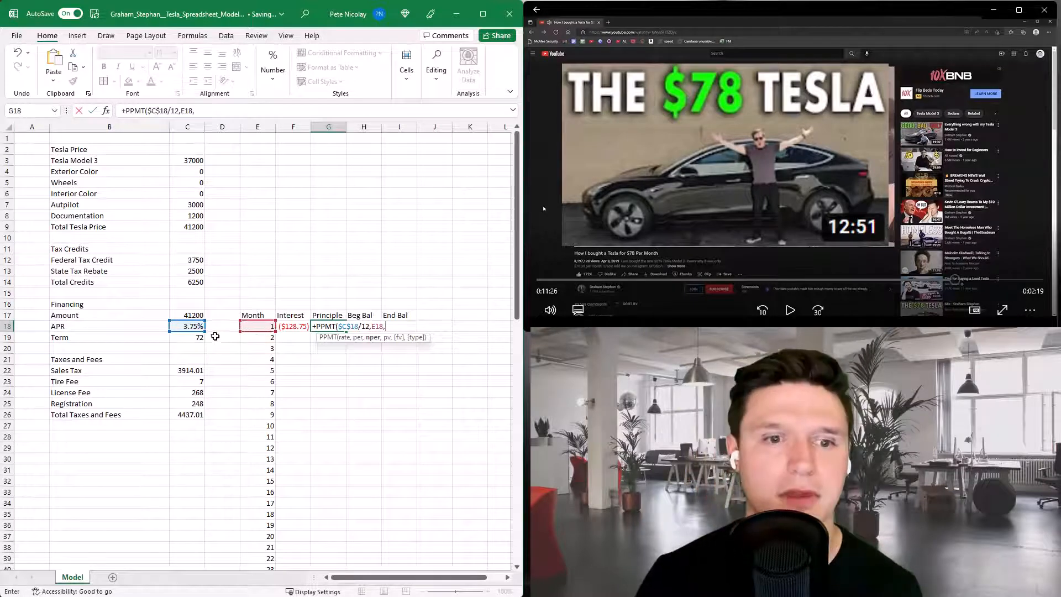
pyautogui.click(214, 337)
pyautogui.press('Left')
pyautogui.press('F4')
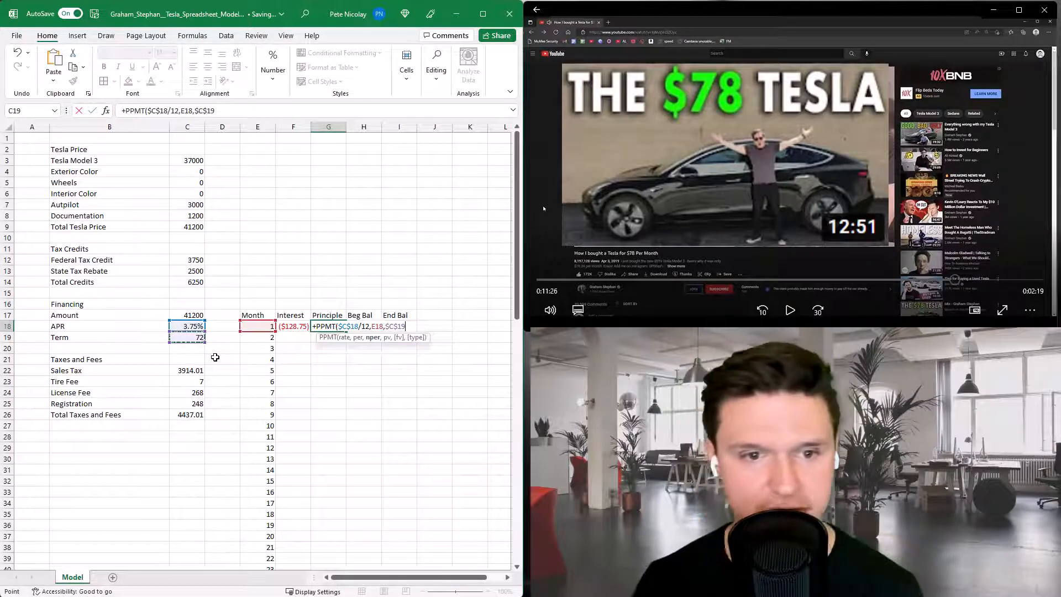
pyautogui.write(',')
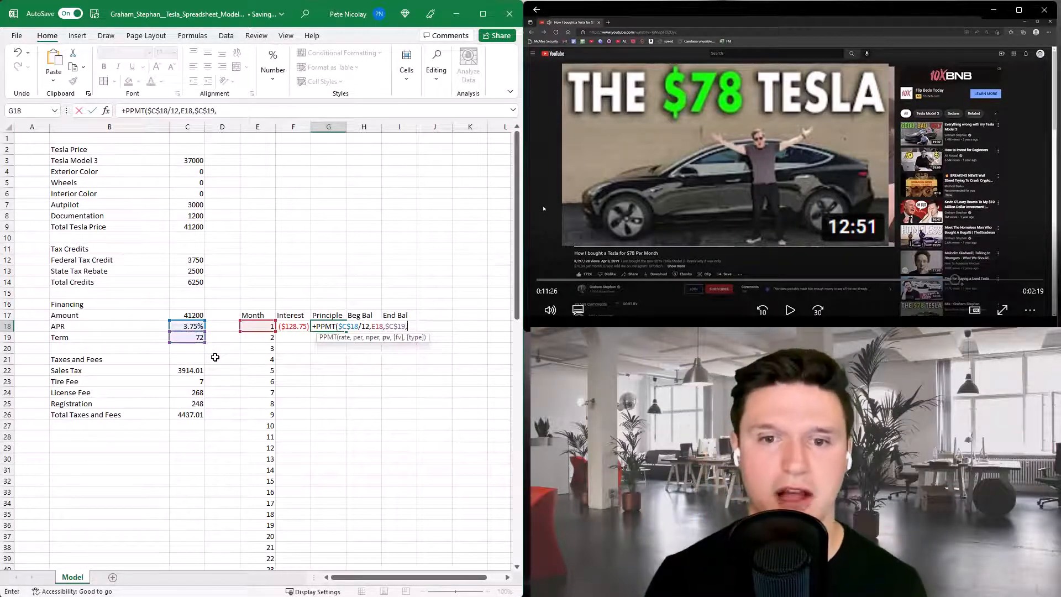
pyautogui.click(178, 315)
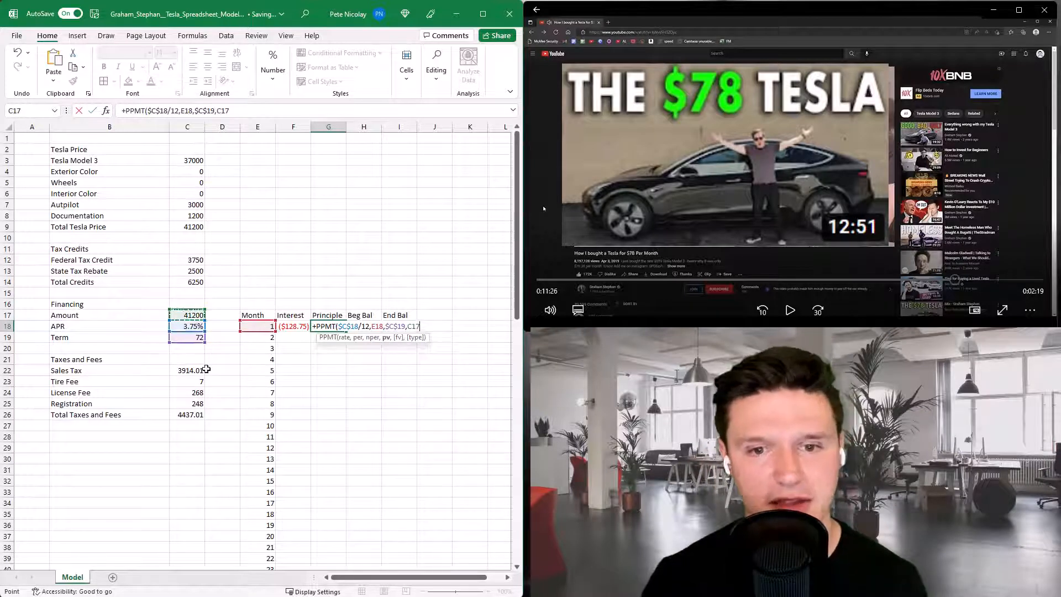
pyautogui.press('F4')
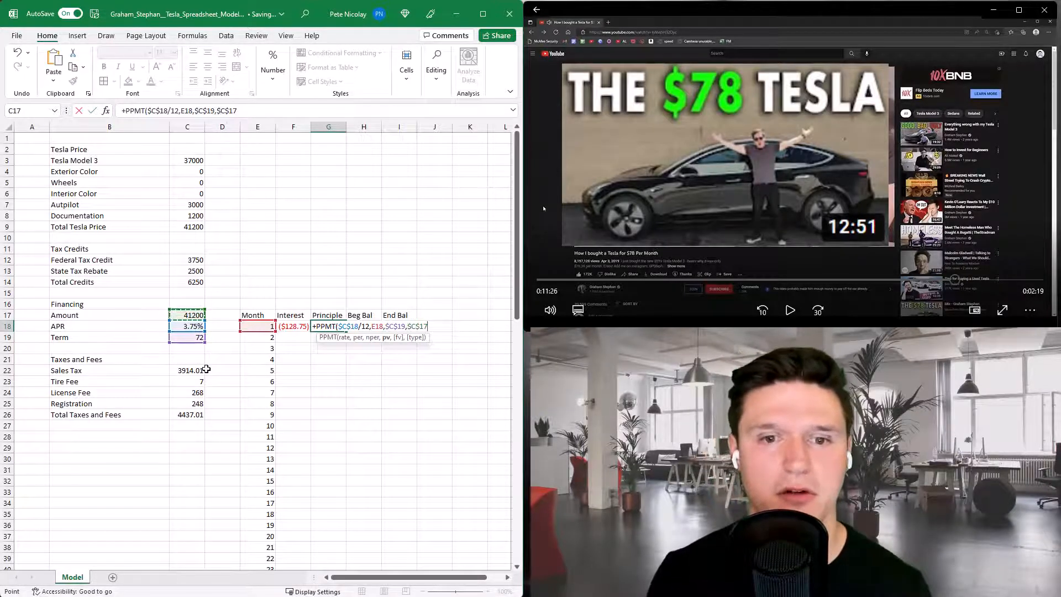
pyautogui.write(')')
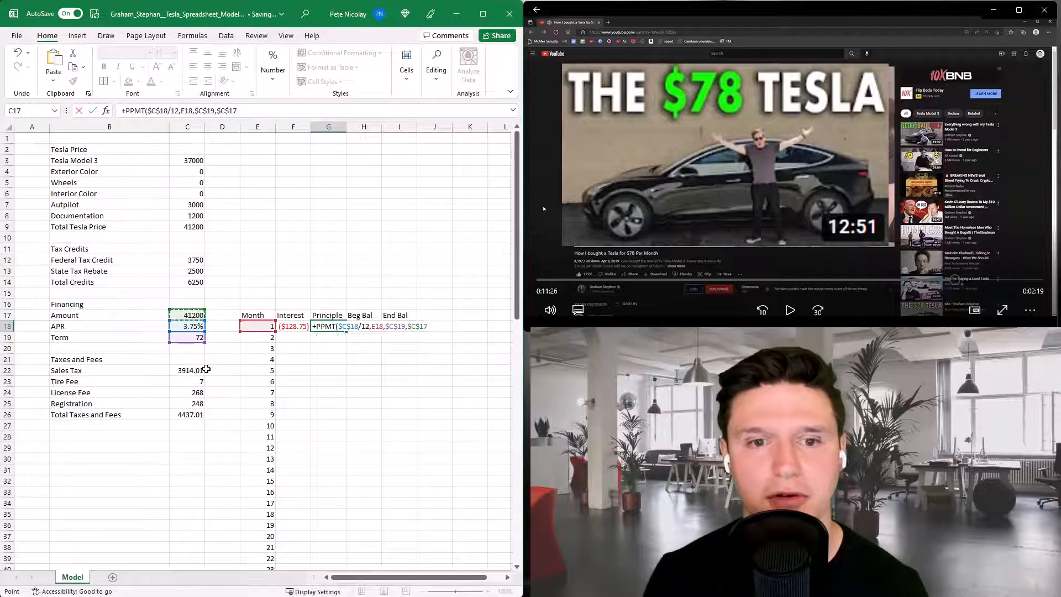
pyautogui.press('Tab')
# Link the month 1 beginning balance in H18 to the financed Amount in C17.
pyautogui.write('+')
pyautogui.press('Up')
pyautogui.press('Left')
pyautogui.press('Left')
pyautogui.press('Left')
pyautogui.press('Left')
pyautogui.press('Left')
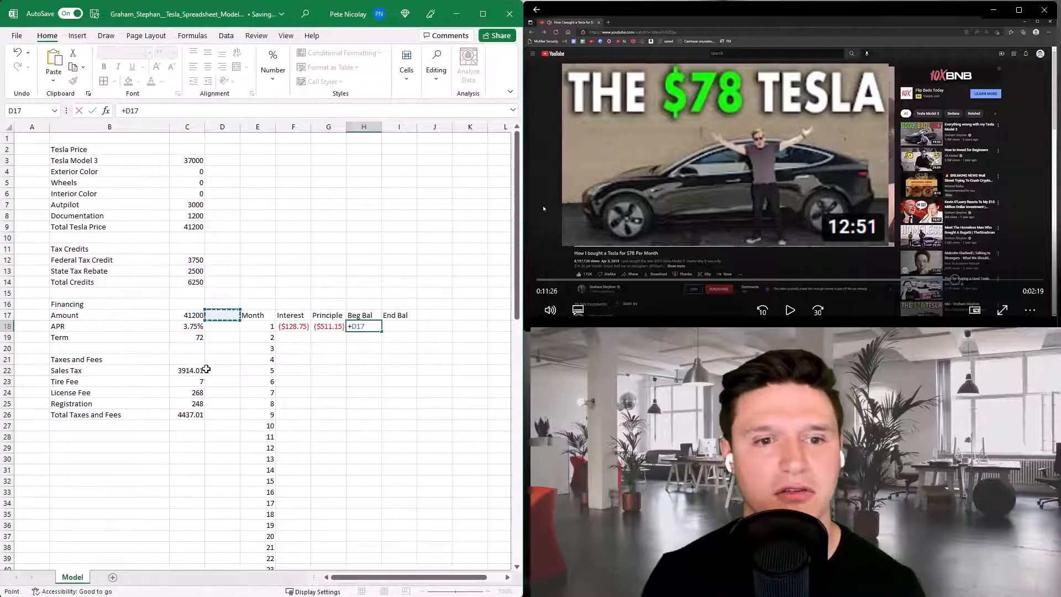
pyautogui.press('Tab')
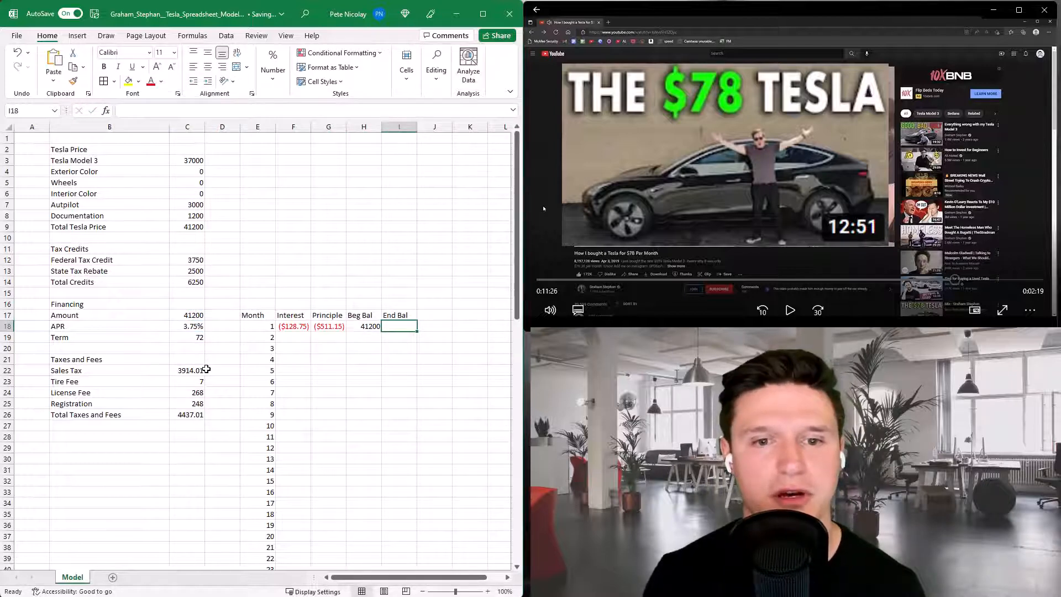
# Calculate the month 1 ending balance in I18 as beginning balance plus principal with +H18+G18.
pyautogui.write('+')
pyautogui.press('Left')
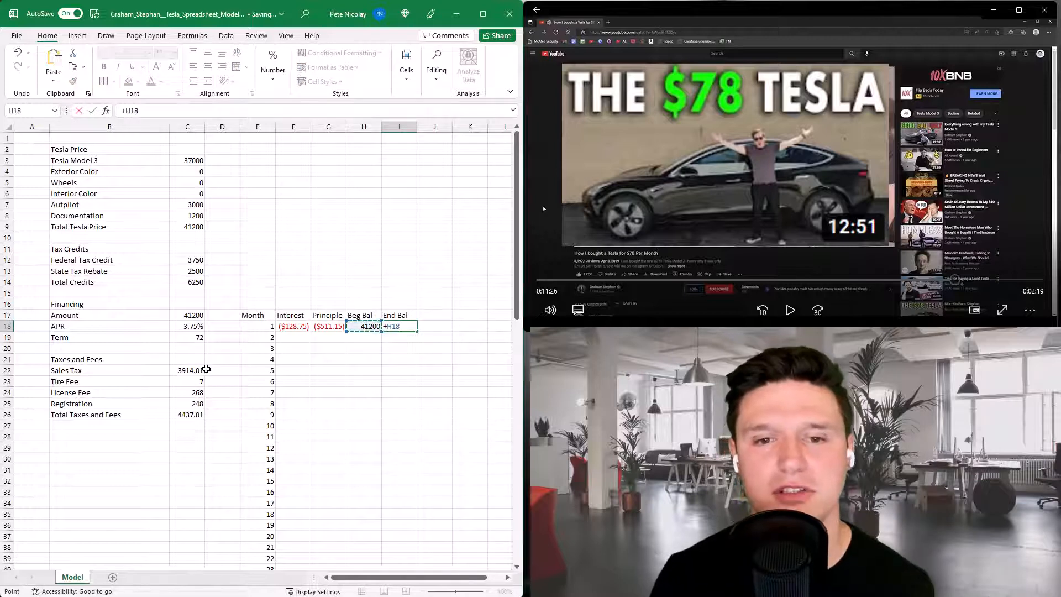
pyautogui.write('+')
pyautogui.press('Left')
pyautogui.press('Left')
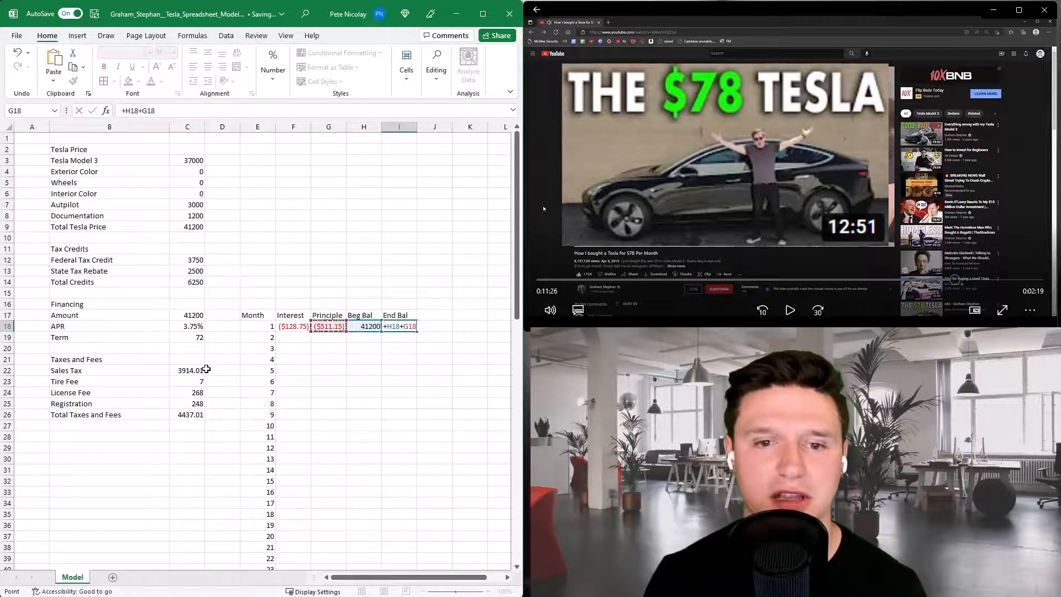
pyautogui.press('Return')
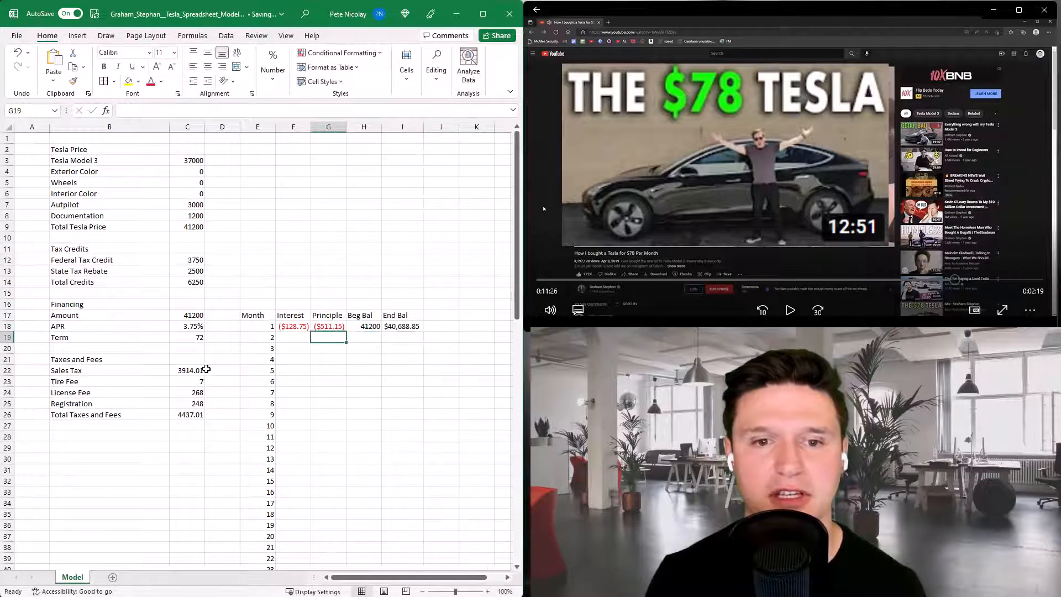
# Link the month 2 beginning balance in H19 to the month 1 ending balance in I18.
pyautogui.press('Left')
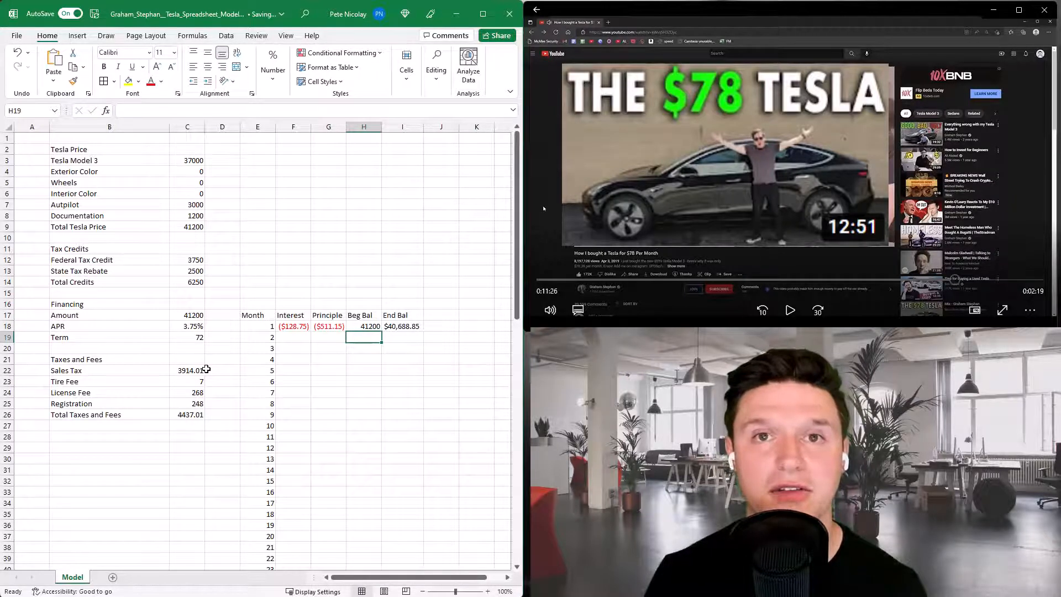
pyautogui.write('=')
pyautogui.press('Up')
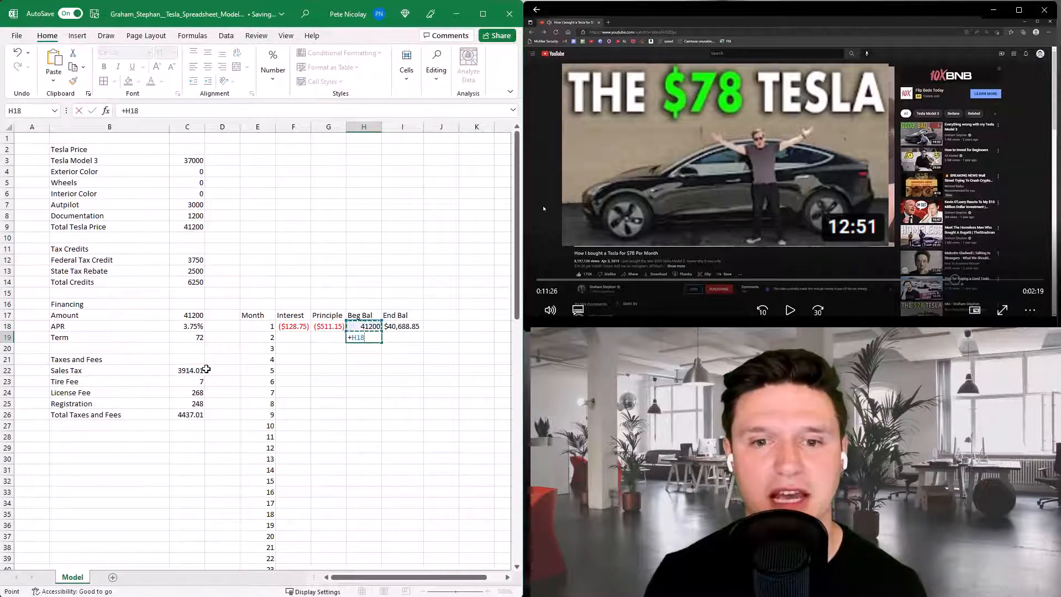
pyautogui.press('Right')
pyautogui.press('Return')
# Copy the Interest and Principle formulas in F18:G18 down to row 19 for month 2.
pyautogui.press('Left')
pyautogui.press('Left')
pyautogui.press('Up')
pyautogui.press('Up')
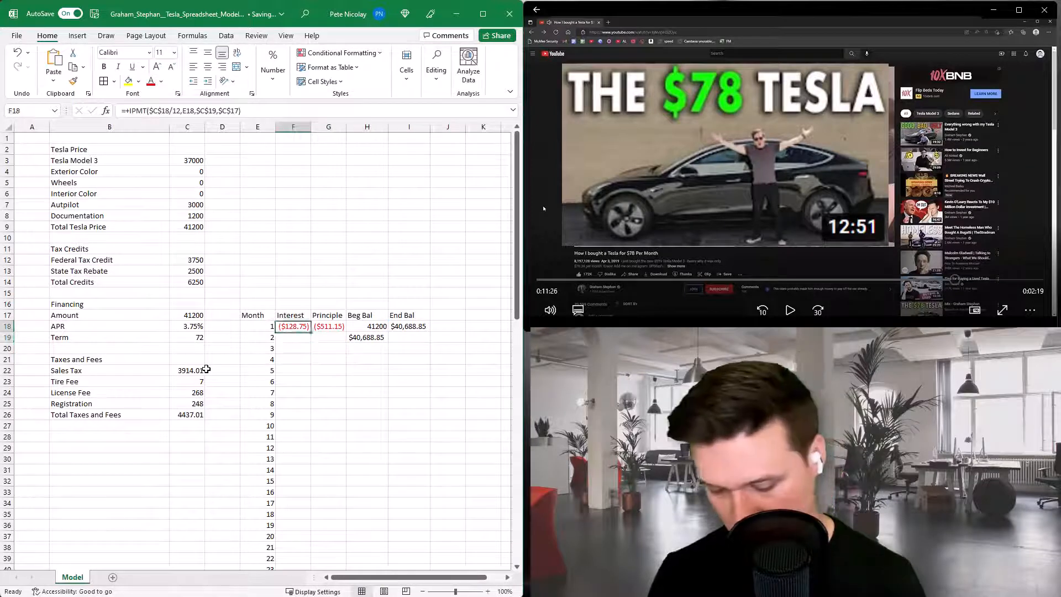
pyautogui.hotkey('shift', 'Right')
pyautogui.hotkey('shift', 'Down')
pyautogui.hotkey('ctrl', 'd')
# Copy the End Bal formula in I18 down to I19.
pyautogui.press('Right')
pyautogui.press('Right')
pyautogui.press('Right')
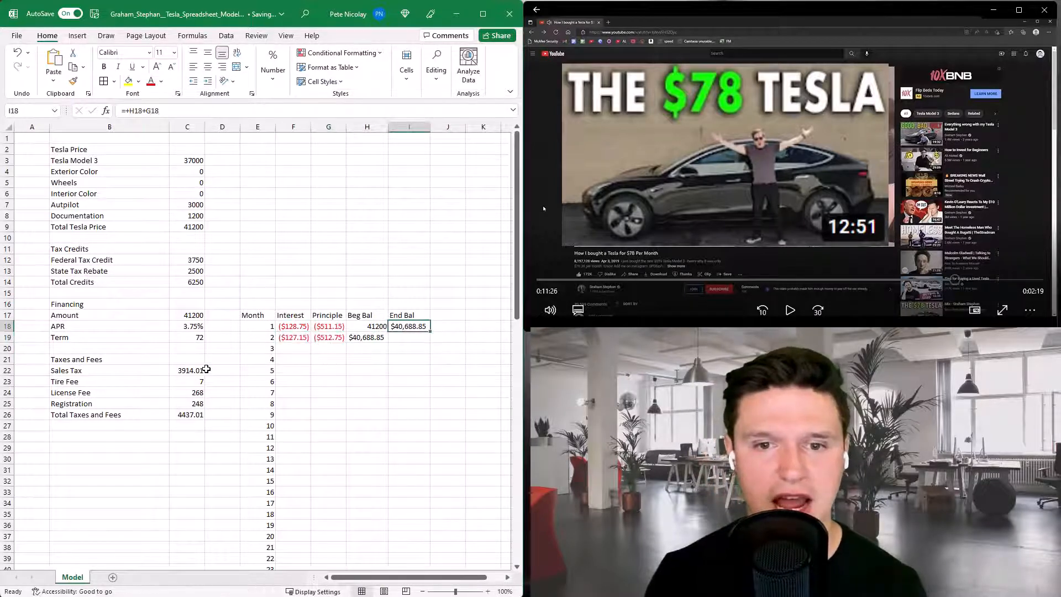
pyautogui.hotkey('shift', 'Down')
pyautogui.hotkey('ctrl', 'd')
# Fill the month 2 formulas in F19:I19 down through the rest of the 72-month schedule and check the filled rows.
pyautogui.press('Down')
pyautogui.press('Left')
pyautogui.press('Left')
pyautogui.press('Left')
pyautogui.hotkey('shift', 'Right')
pyautogui.hotkey('shift', 'Right')
pyautogui.hotkey('shift', 'Right')
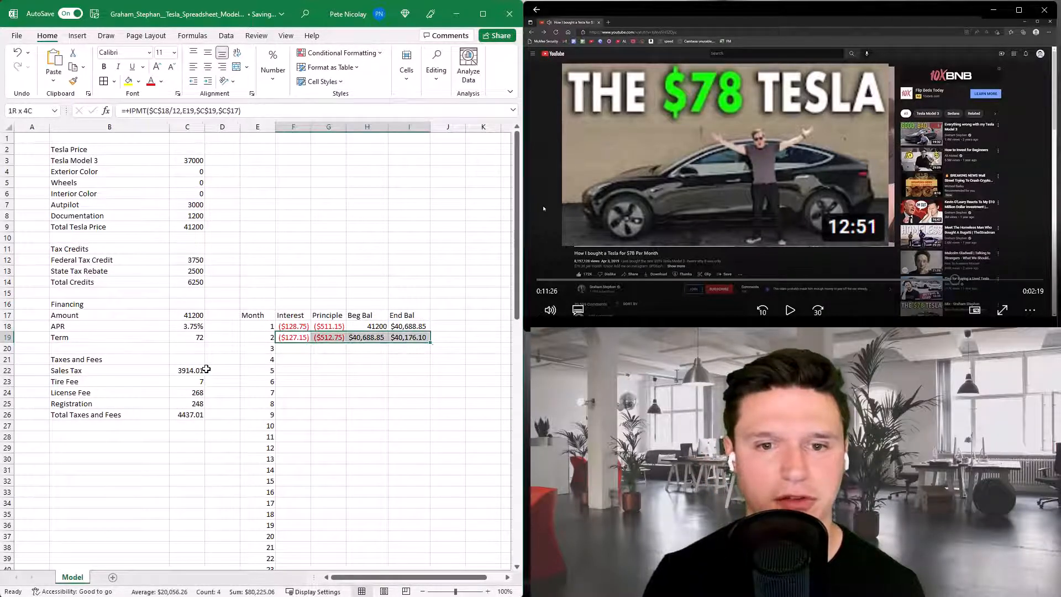
pyautogui.doubleClick(427, 343)
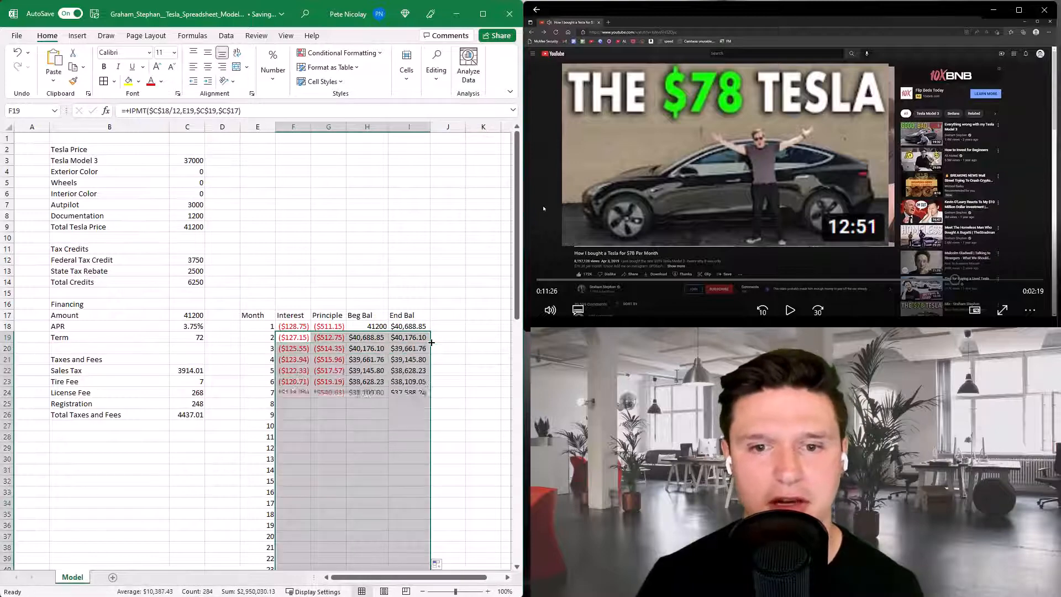
pyautogui.scroll(-6, 375, 460)
pyautogui.scroll(3, 375, 459)
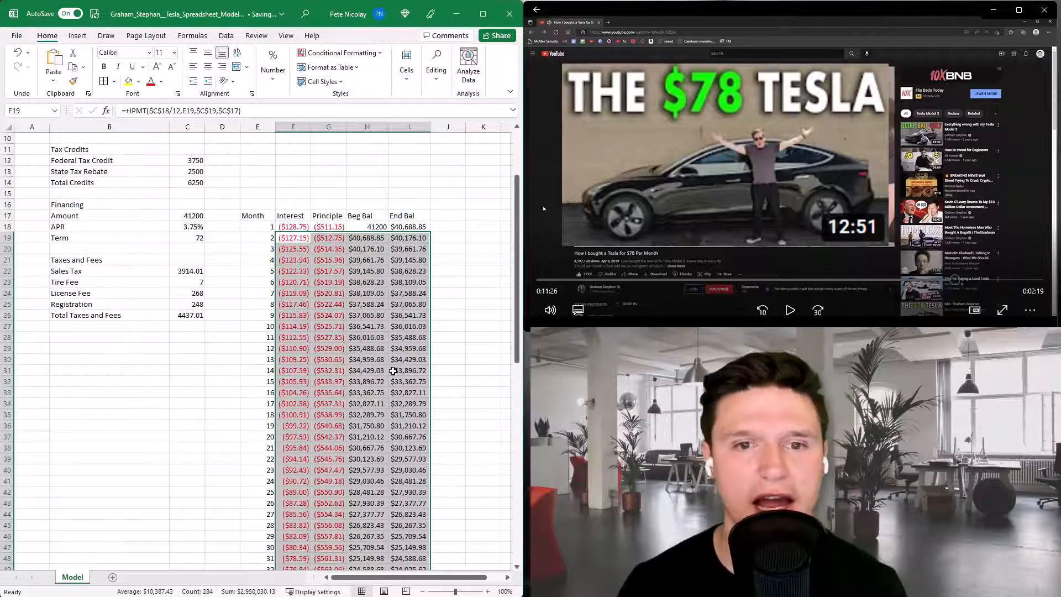
# Check the month 72 ending balance in I89 at the end of the amortization schedule.
pyautogui.scroll(-10, 403, 369)
pyautogui.scroll(-5, 408, 376)
pyautogui.click(420, 514)
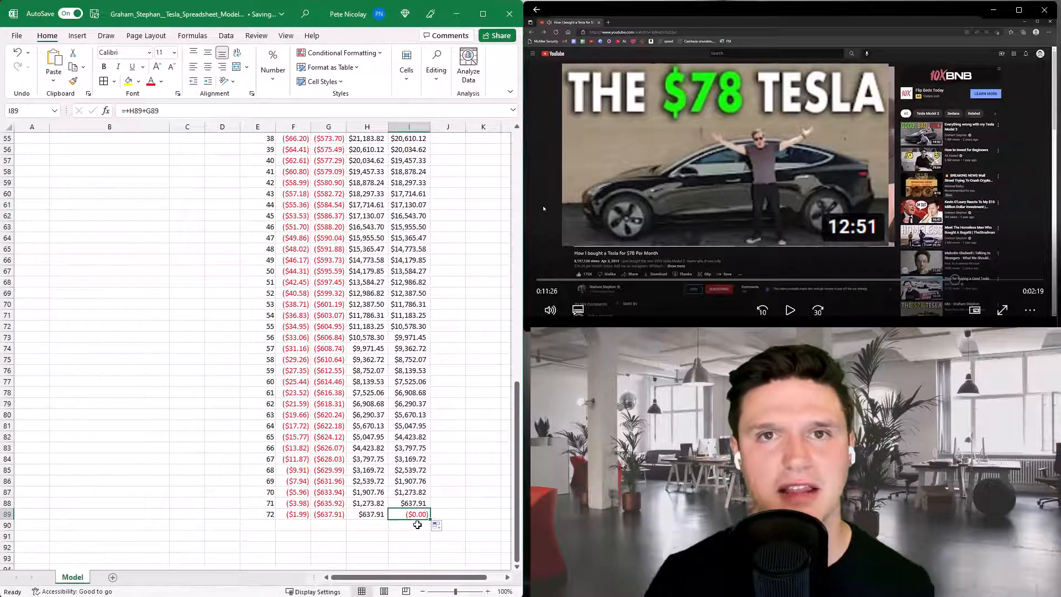
pyautogui.scroll(17, 390, 498)
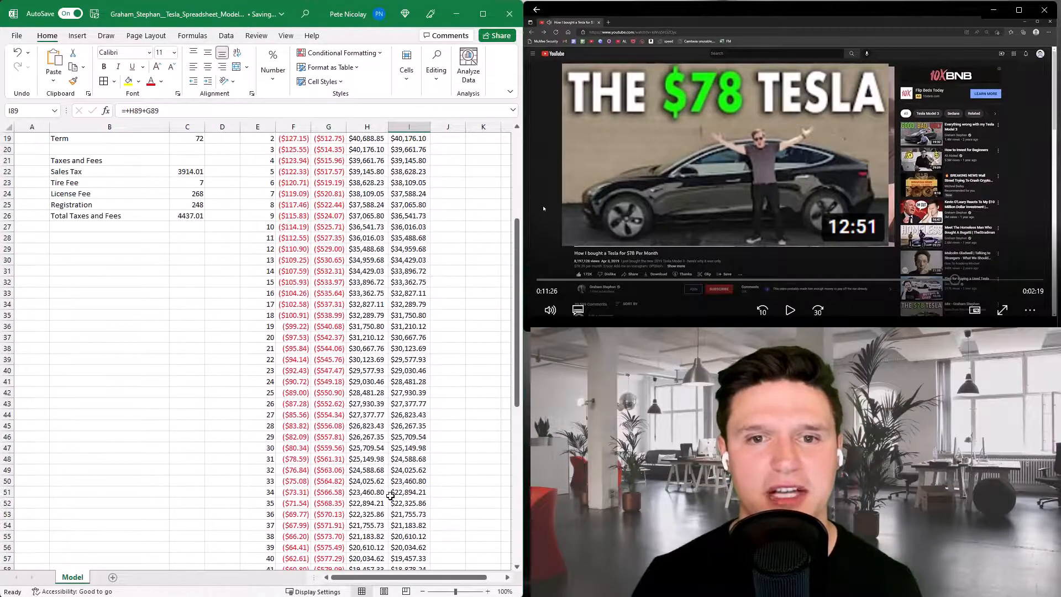
pyautogui.scroll(2, 393, 488)
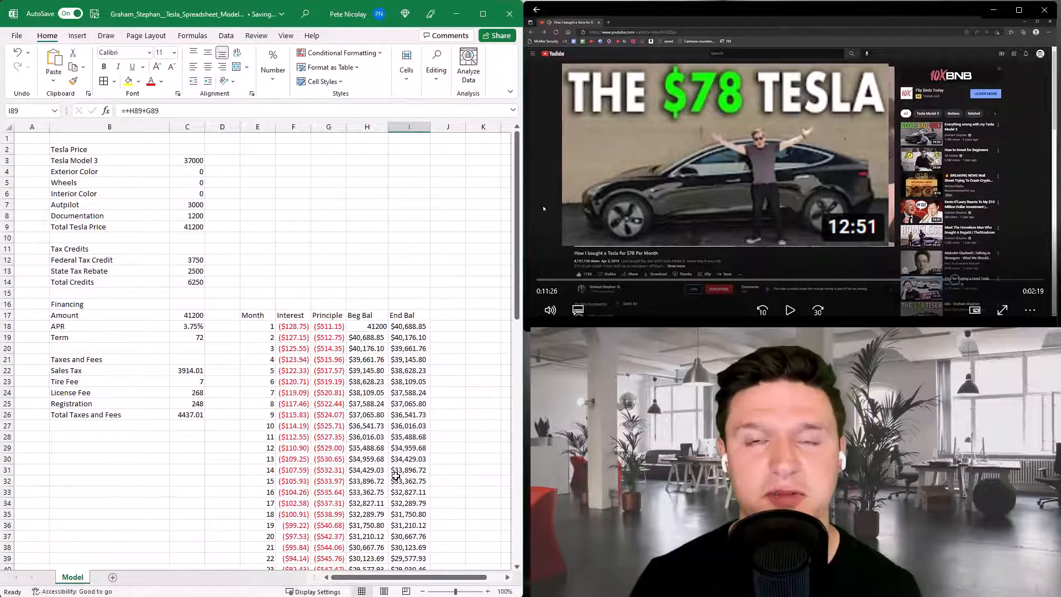
# Add the section heading "Tax Write Offs" in B28 and the label "Loan Interest" in B29.
pyautogui.click(110, 437)
pyautogui.write('T')
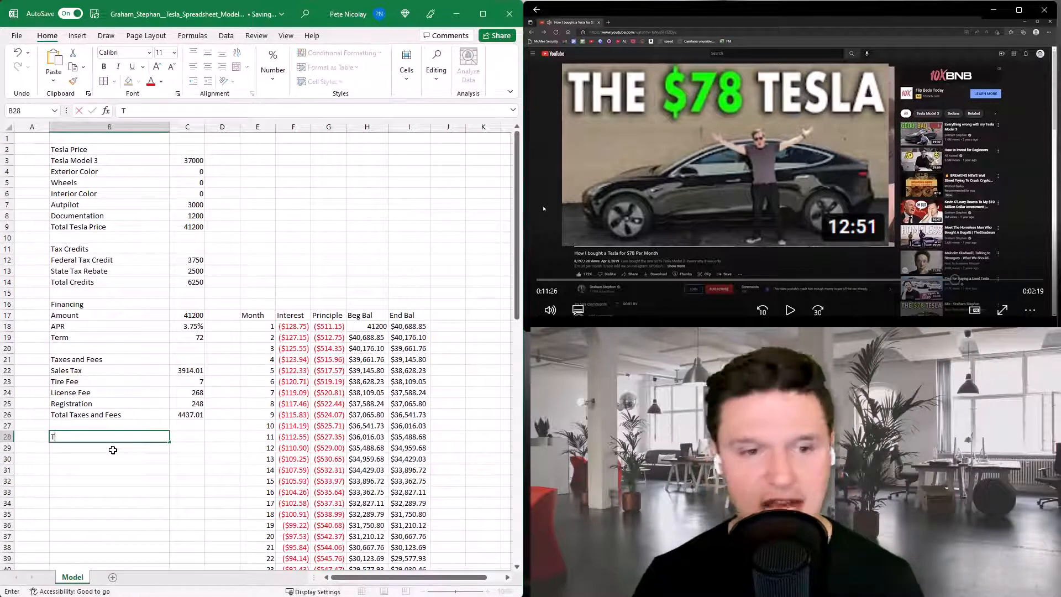
pyautogui.write('ax Write Offs')
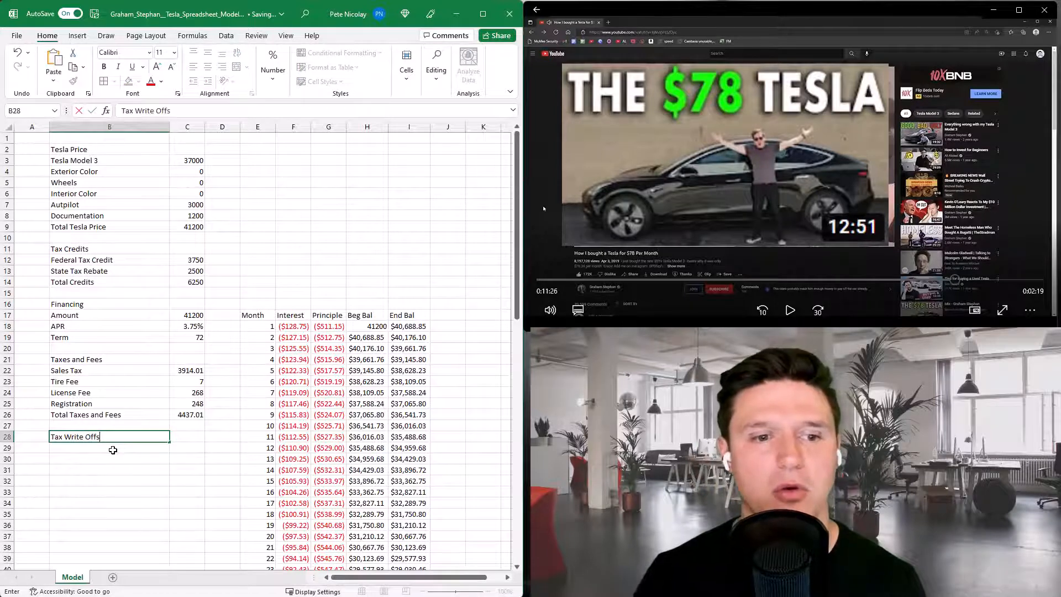
pyautogui.press('Return')
pyautogui.write('Lo')
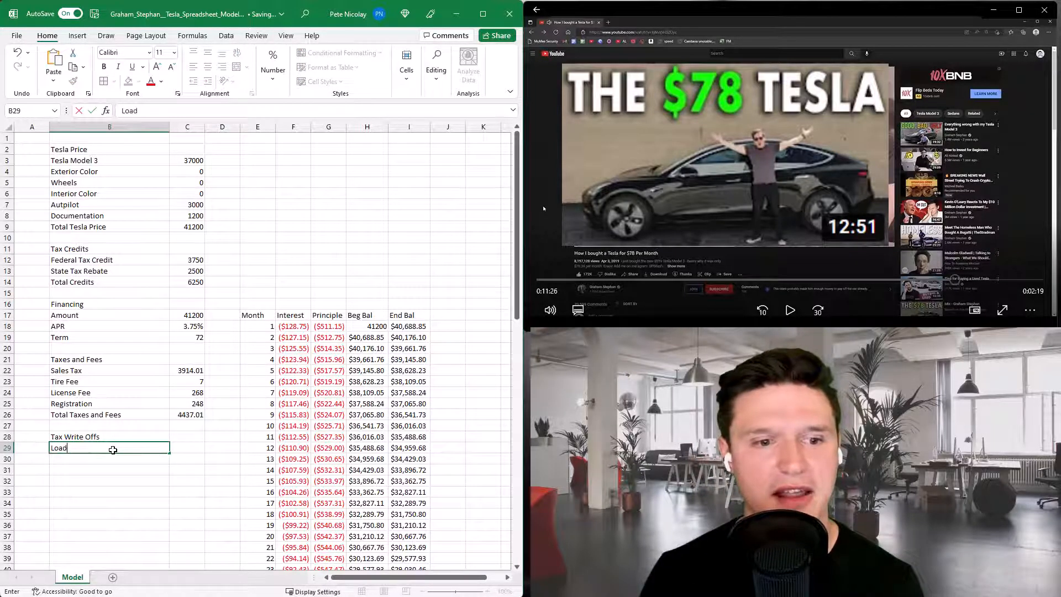
pyautogui.write('an Interest')
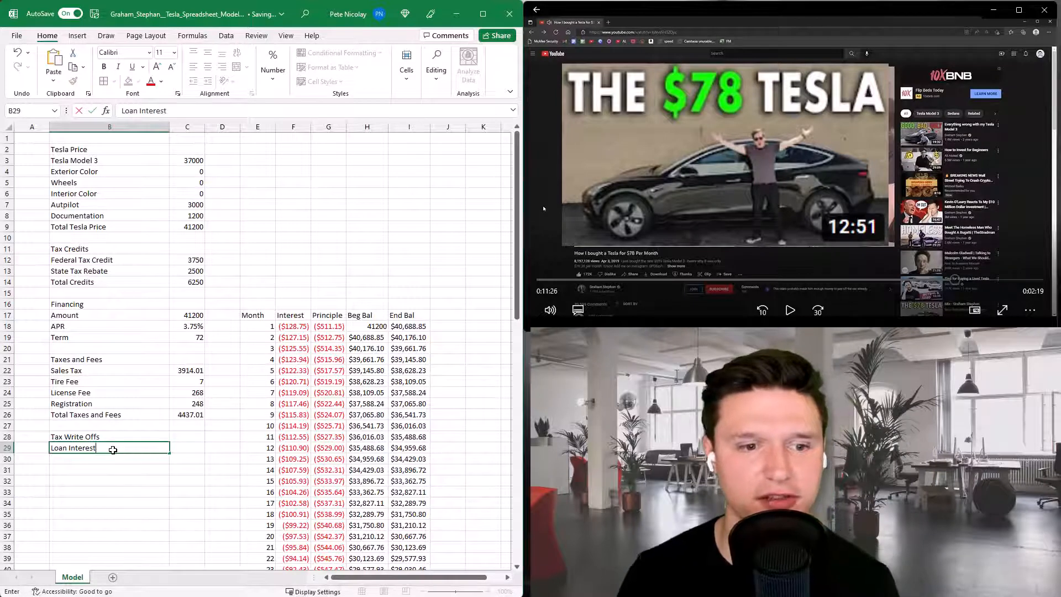
# Sum the first 12 months of loan interest, F18:F29, in C29.
pyautogui.press('Tab')
pyautogui.write('+SUM(')
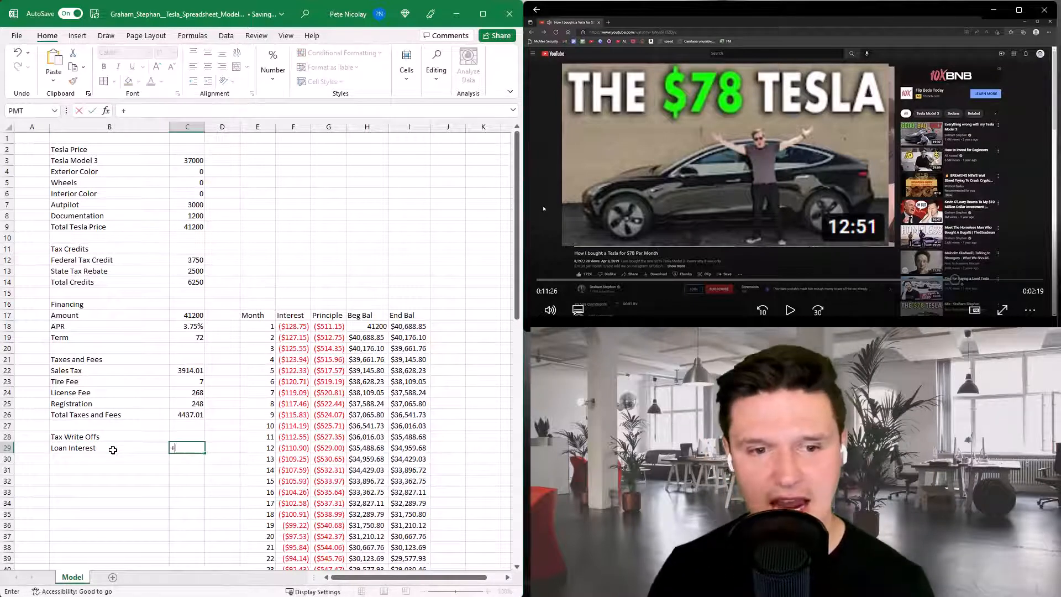
pyautogui.click(299, 448)
pyautogui.moveTo(299, 448); pyautogui.dragTo(310, 327)
pyautogui.press('Return')
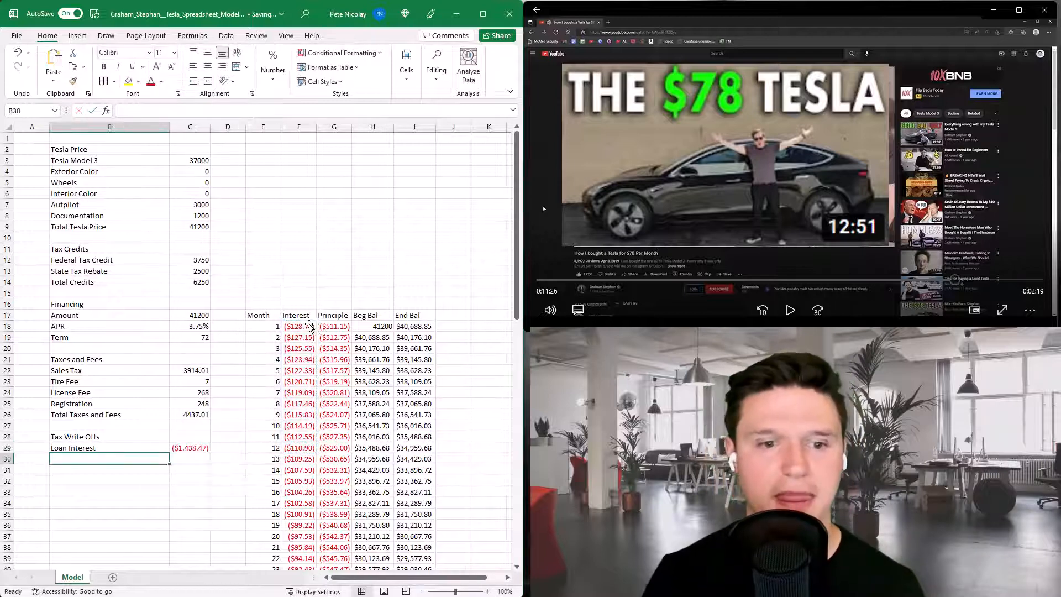
pyautogui.press('Up')
pyautogui.press('Right')
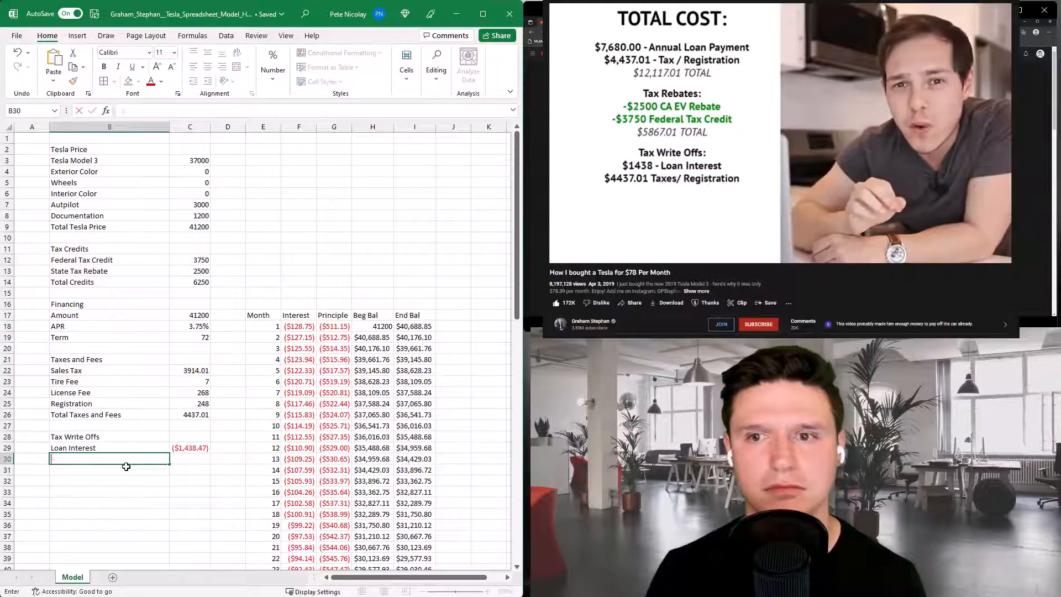
# Add a "Registration" row in row 30 and link its value in C30 to the Total Taxes and Fees in C26.
pyautogui.write('Registration')
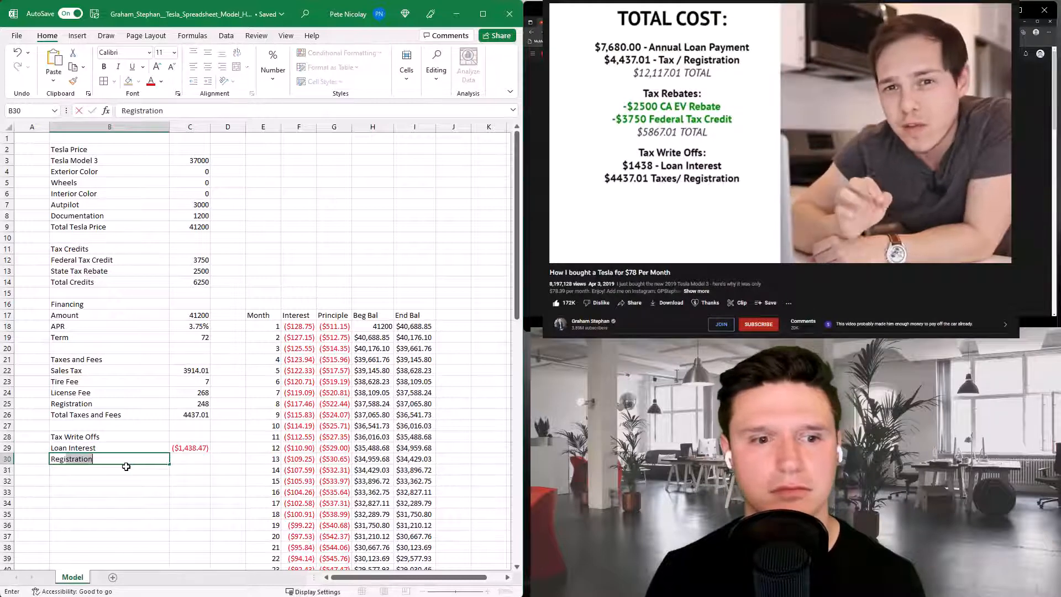
pyautogui.press('Tab')
pyautogui.write('+')
pyautogui.press('Up')
pyautogui.press('Up')
pyautogui.press('Up')
pyautogui.press('Up')
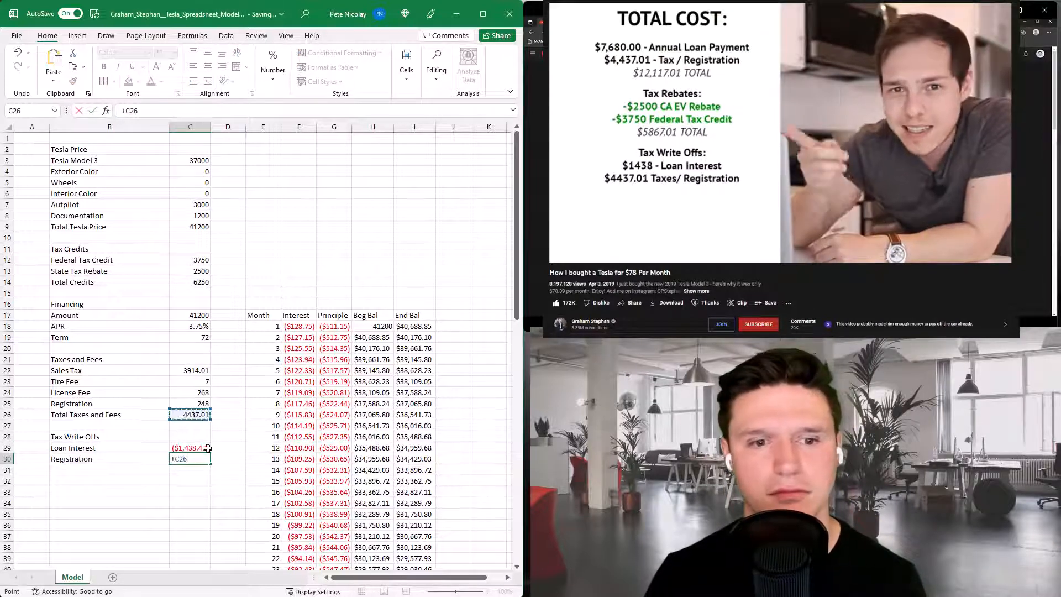
pyautogui.press('Return')
# Add a "Tax Depreciation" row in row 31 with the value 8200.
pyautogui.write('Tax Xep')
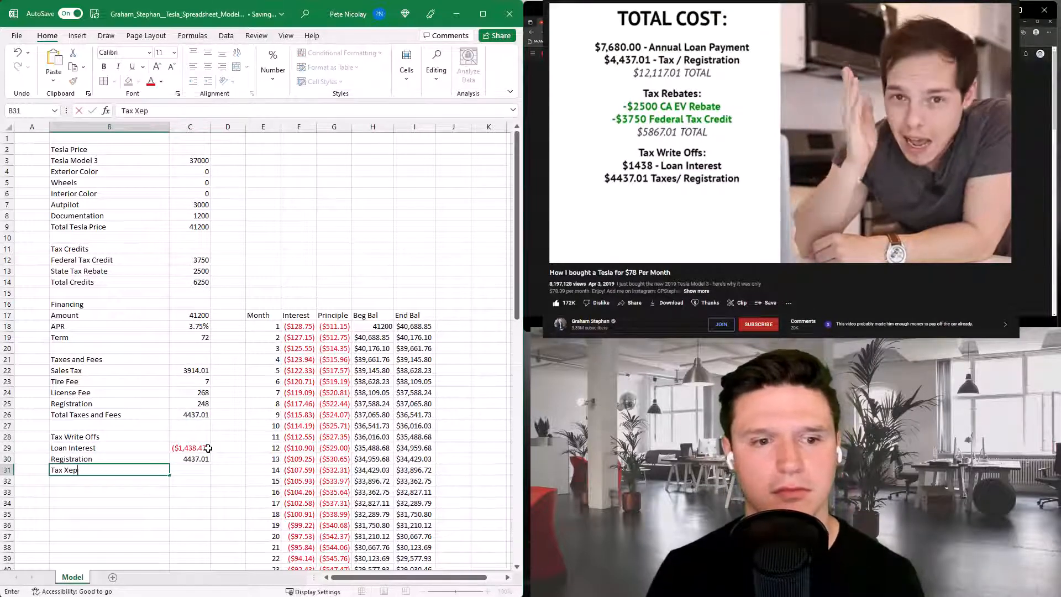
pyautogui.press('BackSpace')
pyautogui.press('BackSpace')
pyautogui.press('BackSpace')
pyautogui.write('Deprecia')
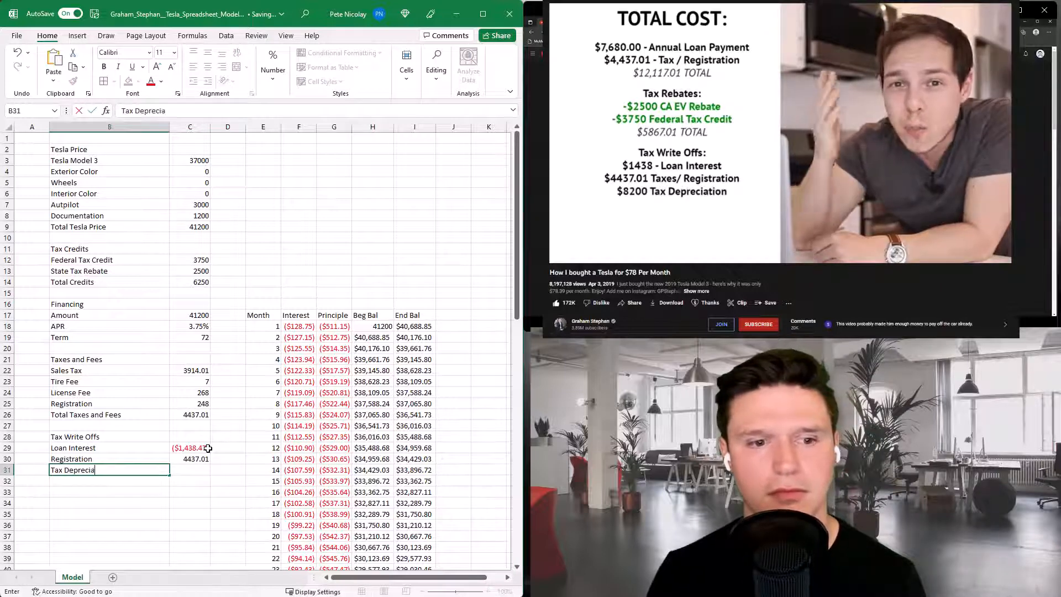
pyautogui.write('tion')
pyautogui.press('Tab')
pyautogui.write('8200')
pyautogui.press('Return')
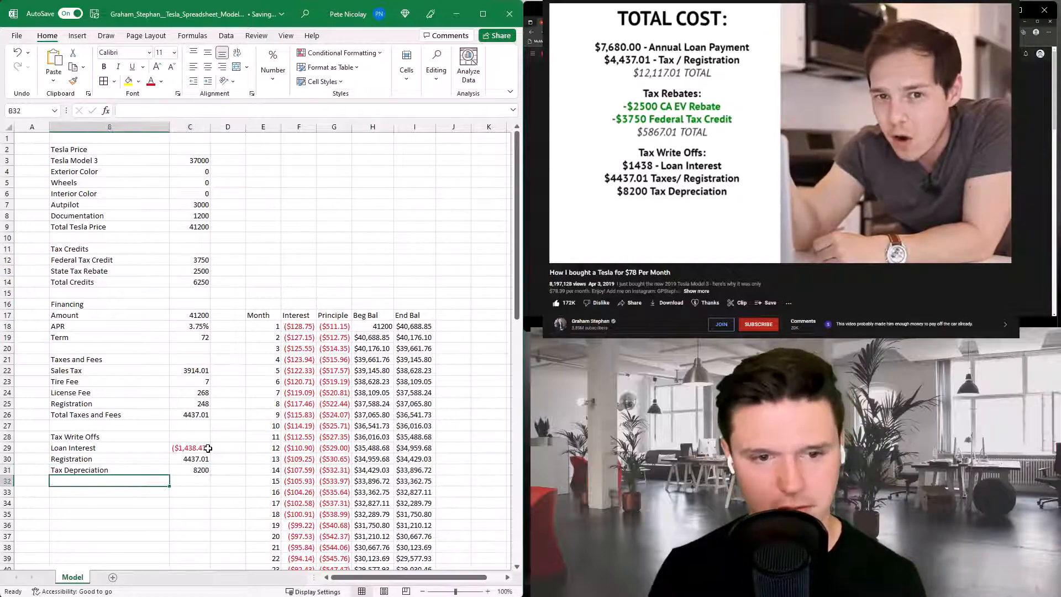
# Add a "Total" row in row 32 whose formula subtracts the negative interest in C29 and adds C30 and C31.
pyautogui.write('Total Taxes and Fees')
pyautogui.click(204, 481)
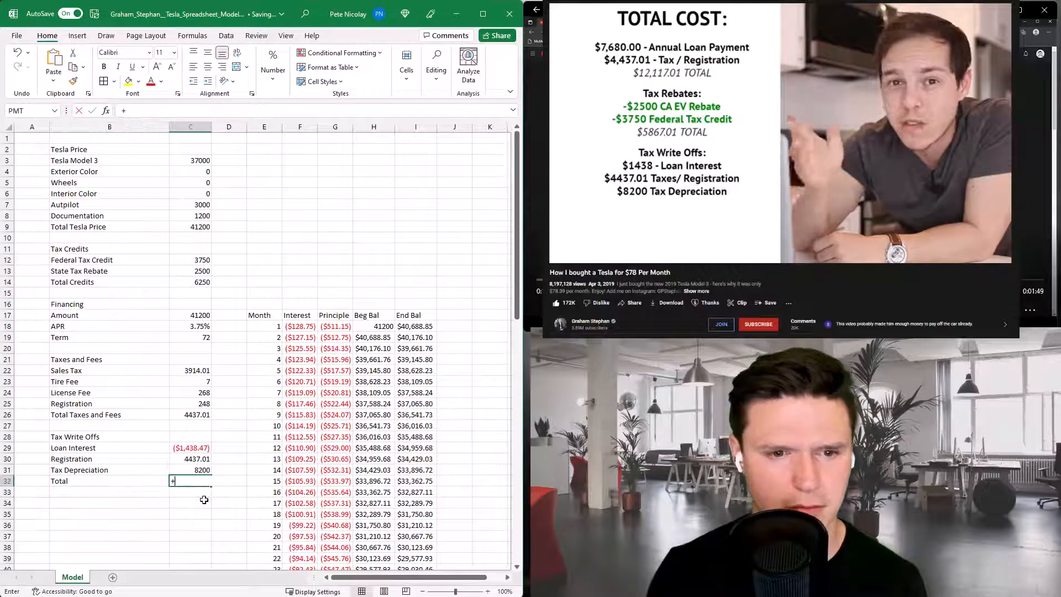
pyautogui.write('+-')
pyautogui.press('Up')
pyautogui.press('Up')
pyautogui.press('Up')
pyautogui.write('+')
pyautogui.press('Up')
pyautogui.press('Up')
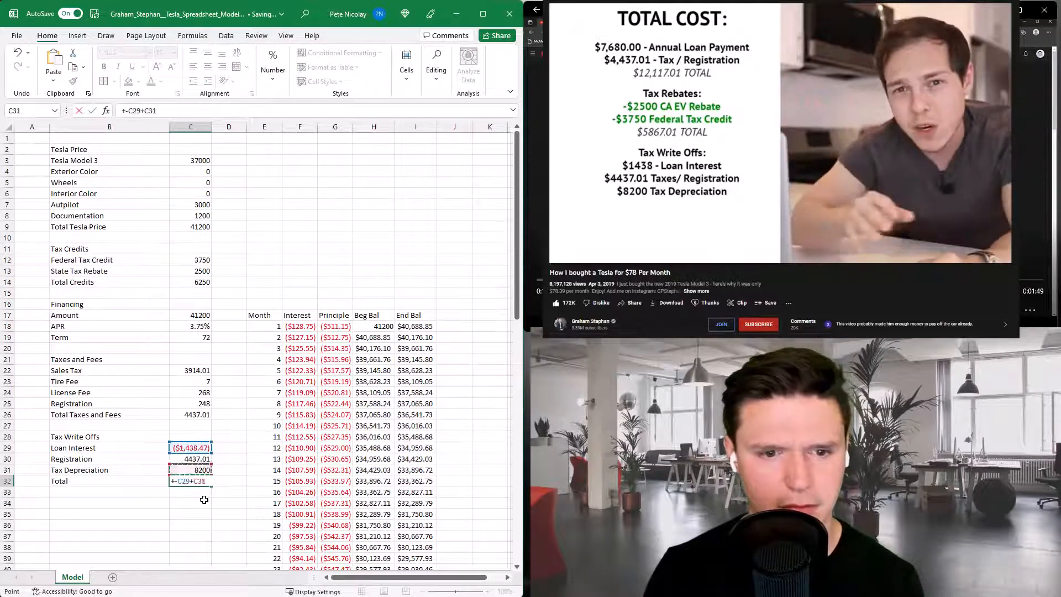
pyautogui.write('+')
pyautogui.press('Up')
pyautogui.press('Return')
# Add a "Tax Savings" row in row 33 with the value 4925.
pyautogui.press('Left')
pyautogui.write('Tax Savings')
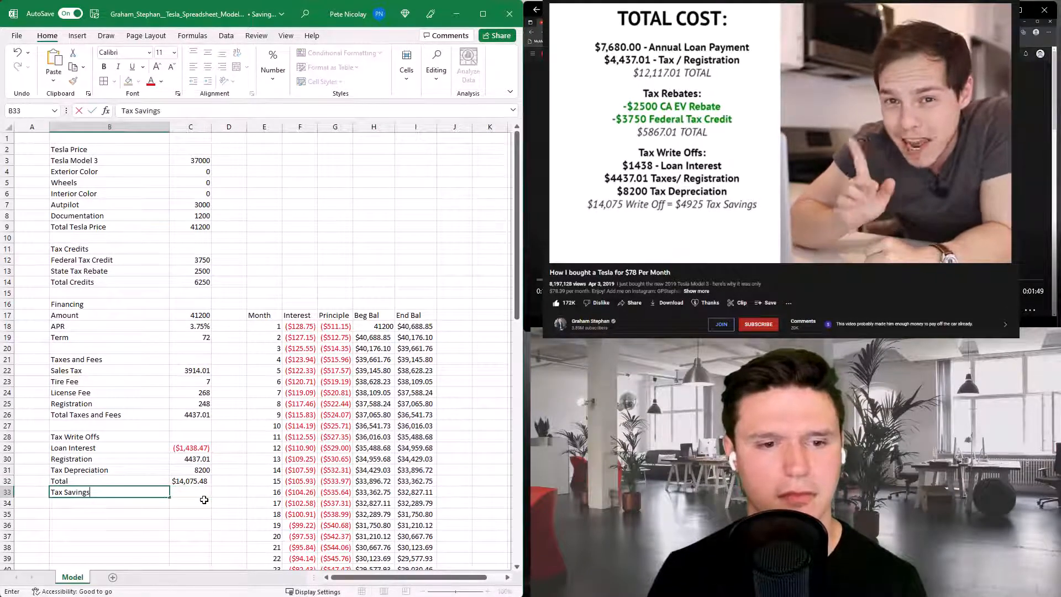
pyautogui.press('Tab')
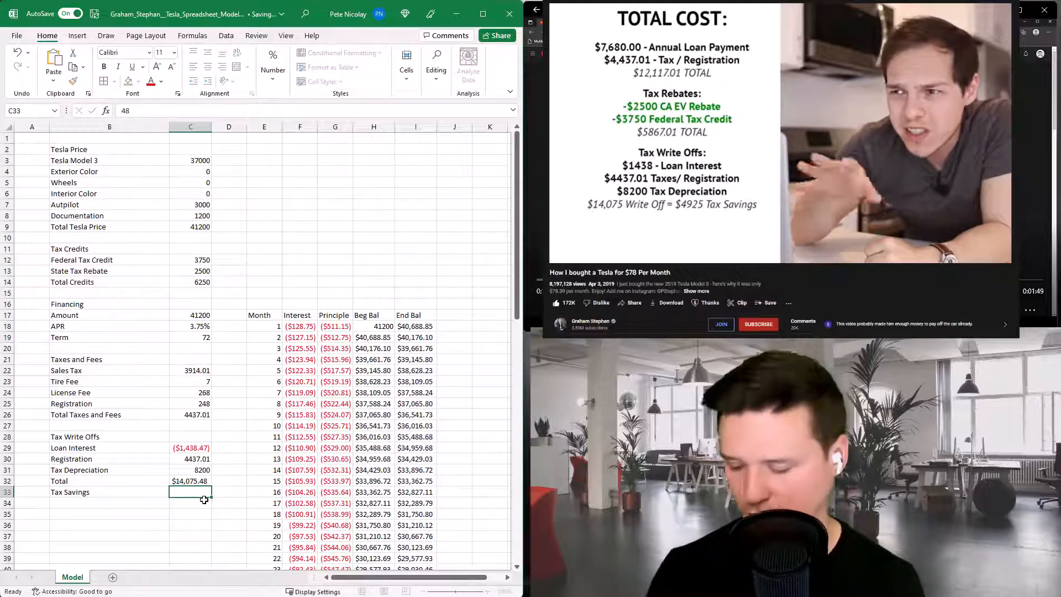
pyautogui.write('4925')
pyautogui.hotkey('ctrl', 'Return')
# Format the tax write-off values in C29:C33 as currency with no decimal places.
pyautogui.hotkey('ctrl', 'shift', 'Up')
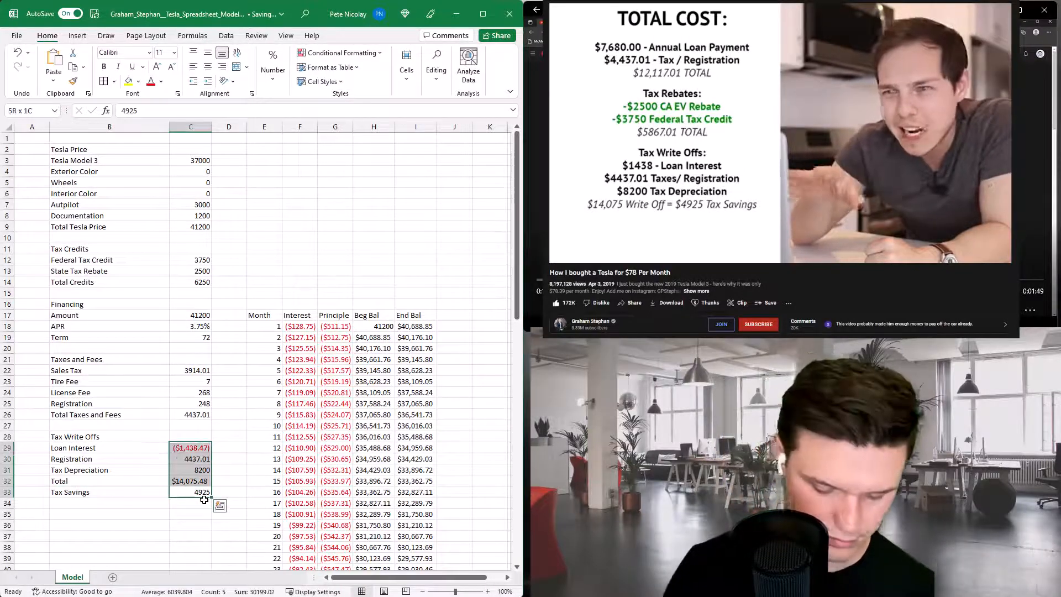
pyautogui.hotkey('ctrl', 'shift', '4')
pyautogui.hotkey('alt', 'h')
pyautogui.press('9')
pyautogui.hotkey('alt', 'h')
pyautogui.press('9')
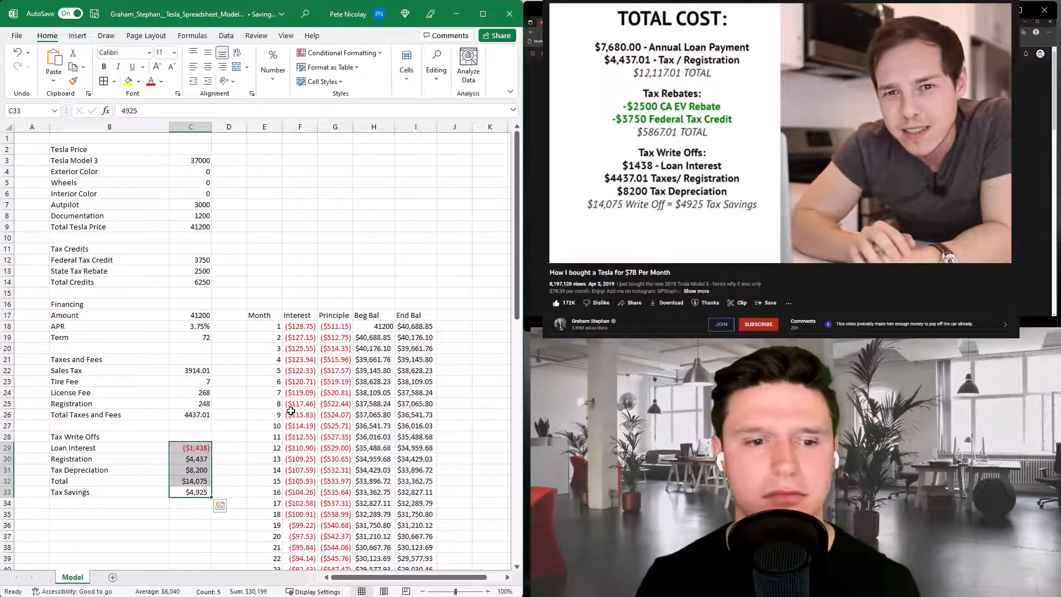
# Add the section heading "Cost Breakdown" in B35.
pyautogui.press('Down')
pyautogui.press('Down')
pyautogui.press('Left')
pyautogui.write('Cost Brea')
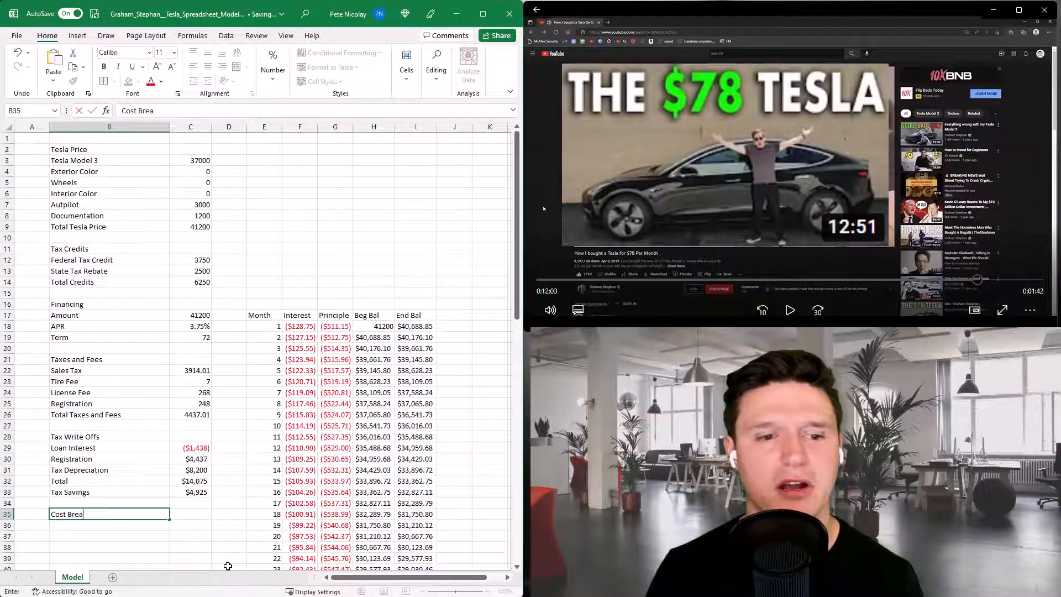
pyautogui.write('kdown')
pyautogui.press('Return')
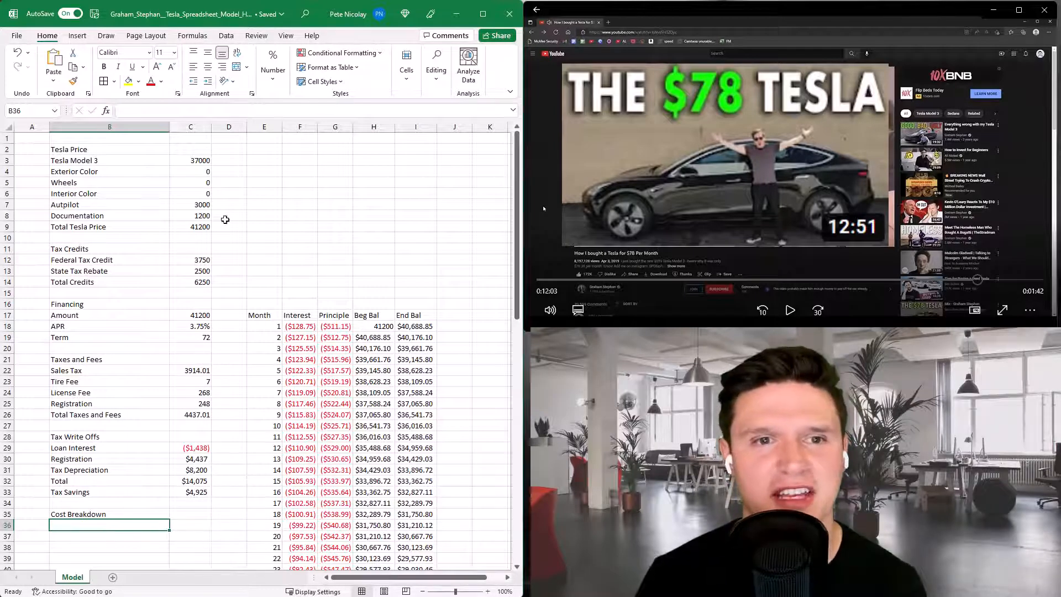
# Format the dollar amounts in C3:C17 and C22:C33 as currency with no decimals, leaving out the APR and Term cells.
pyautogui.click(200, 165)
pyautogui.moveTo(200, 165); pyautogui.dragTo(206, 500)
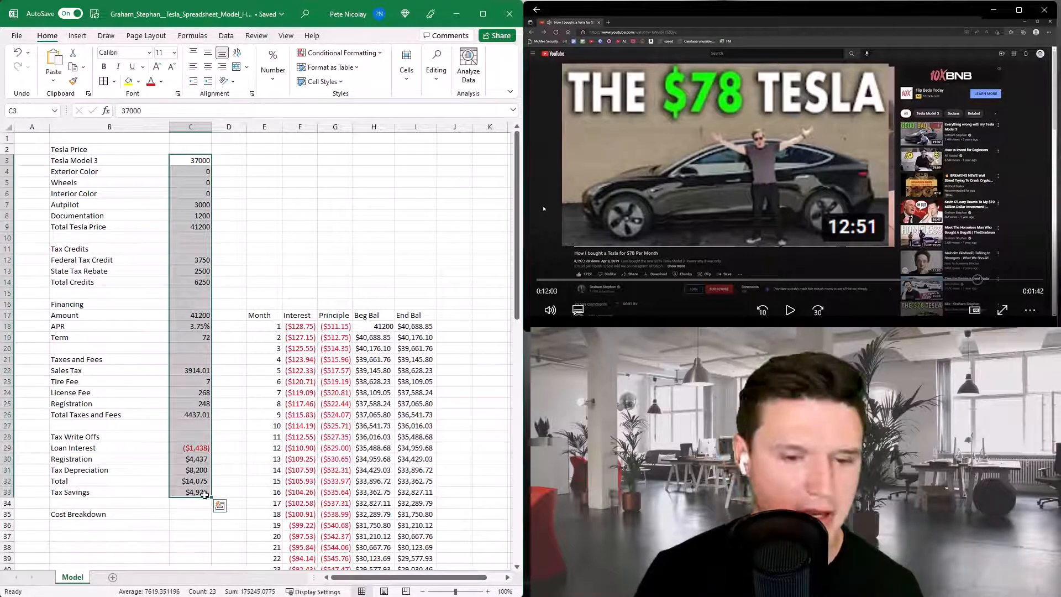
pyautogui.moveTo(199, 160); pyautogui.dragTo(188, 315)
pyautogui.keyDown('ctrl'); pyautogui.moveTo(201, 371); pyautogui.dragTo(203, 482); pyautogui.keyUp('ctrl')
pyautogui.hotkey('ctrl', 'shift', '4')
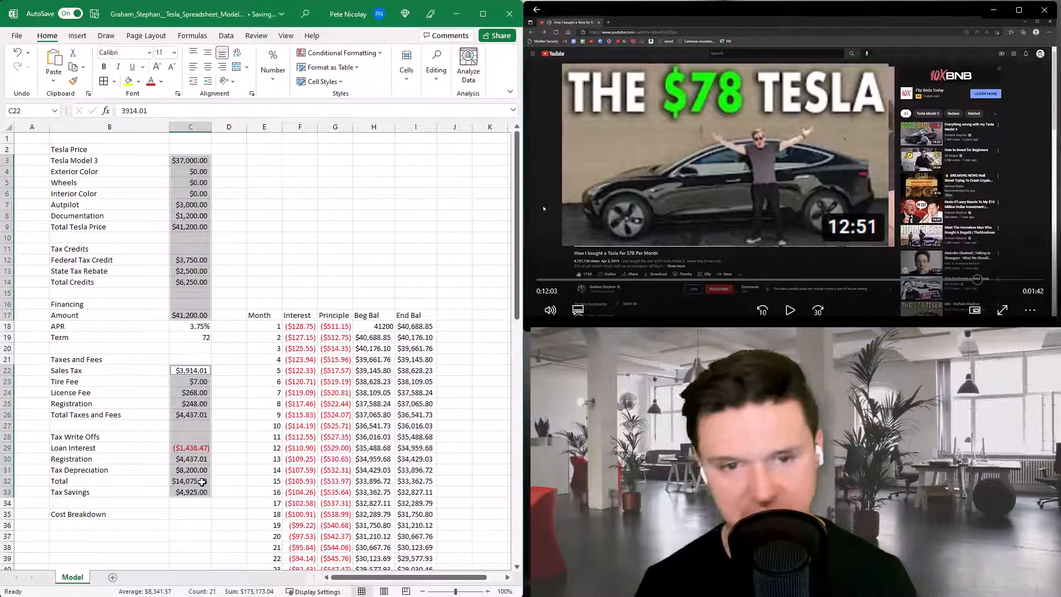
pyautogui.hotkey('alt', 'h')
pyautogui.press('9')
pyautogui.hotkey('alt', 'h')
pyautogui.press('9')
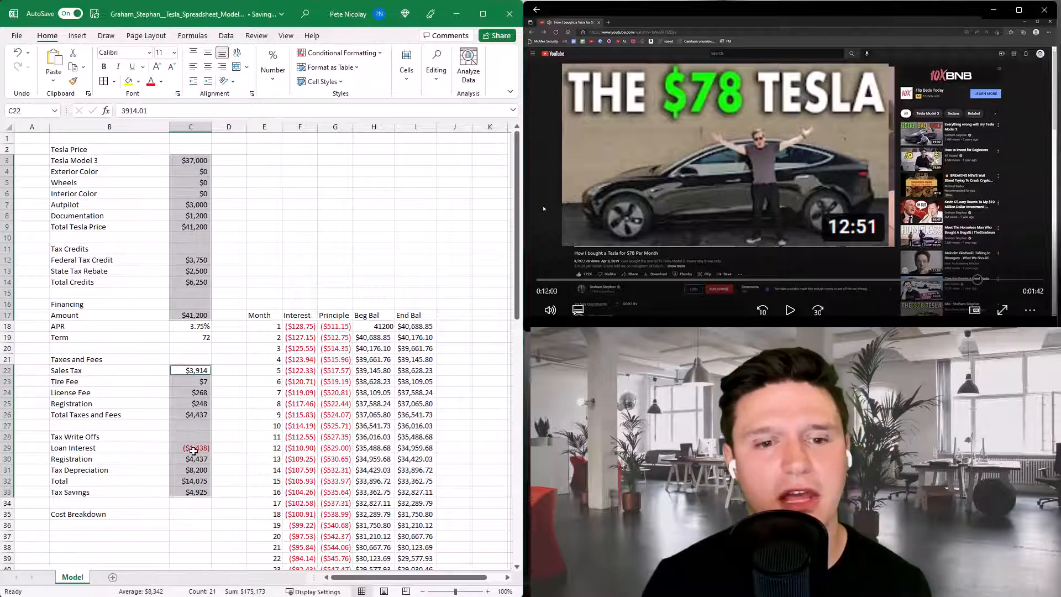
# Negate the Loan Interest sum of F18:F29 in C29 to make the amount positive.
pyautogui.moveTo(202, 456); pyautogui.dragTo(205, 451)
pyautogui.press('Up')
pyautogui.write('=+SUM(F18:F29)')
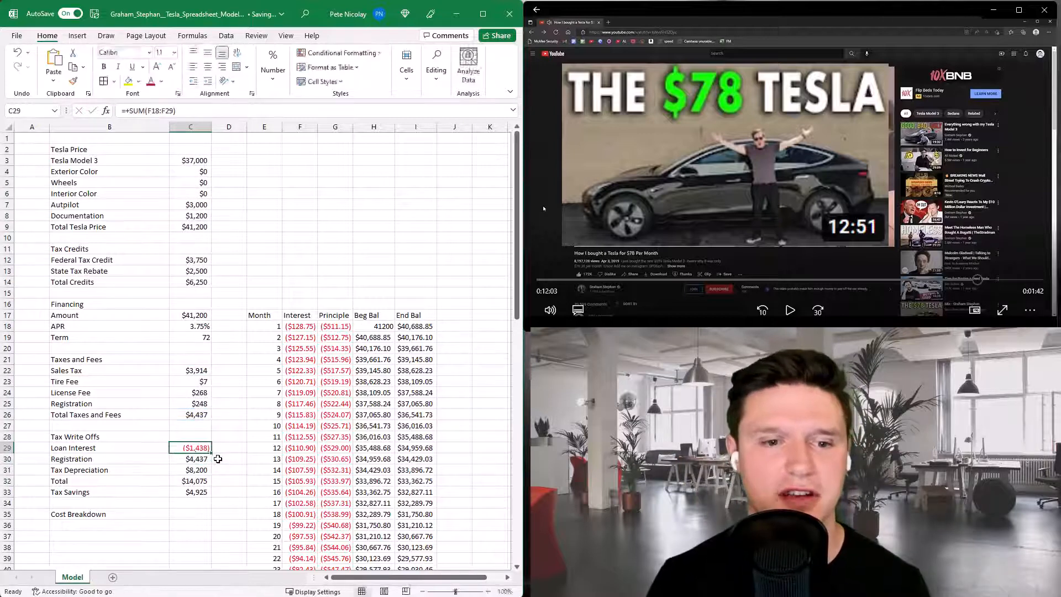
pyautogui.press('Return')
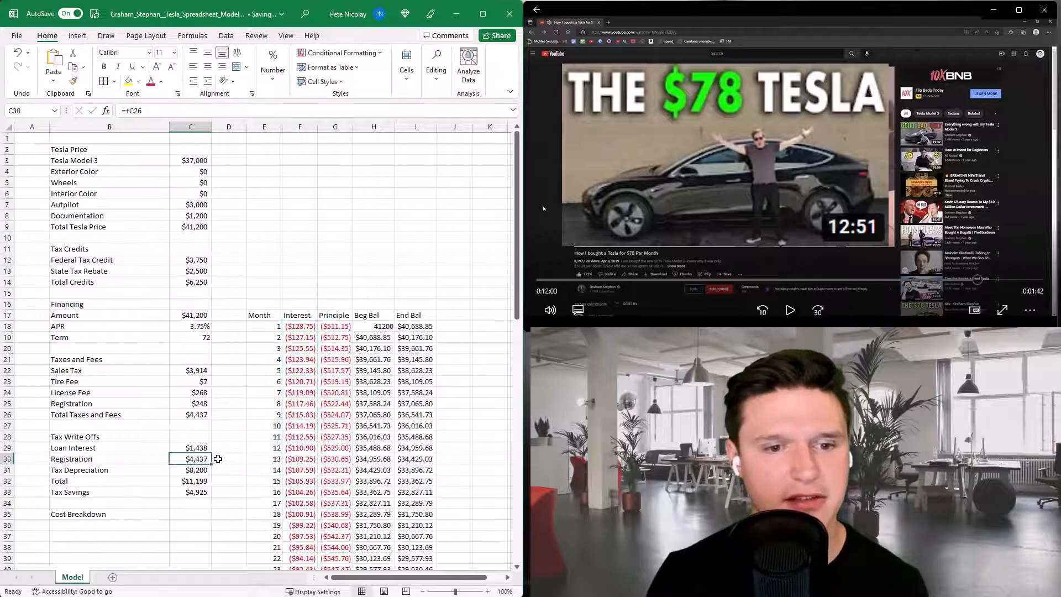
# Change the Total formula in C32 to add the Loan Interest in C29 instead of subtracting it.
pyautogui.press('Down')
pyautogui.press('Down')
pyautogui.write('=+-C29+C30+C31')
pyautogui.press('Return')
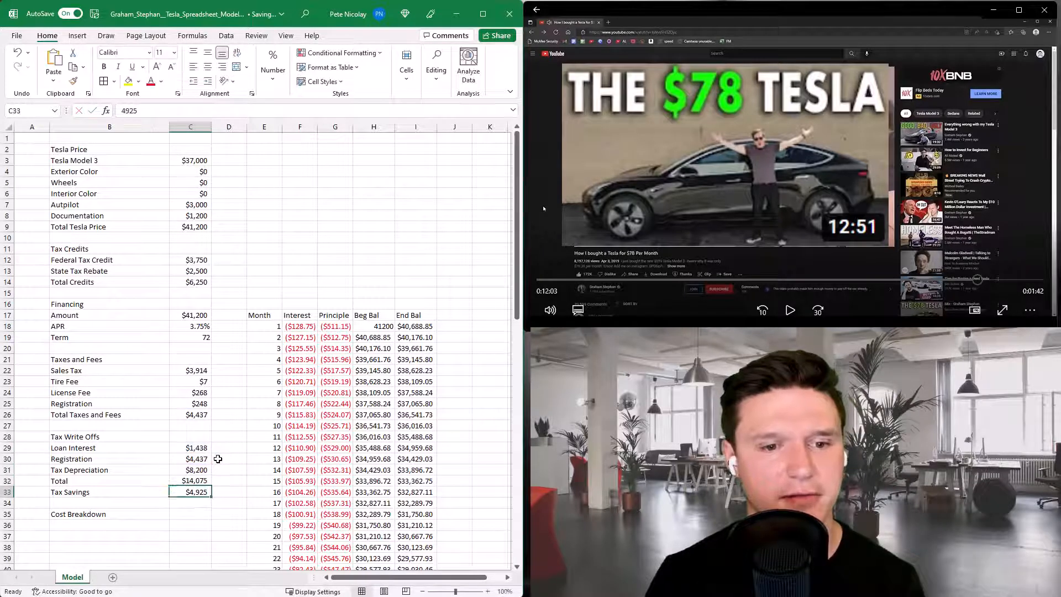
# Make the Tesla Price heading bold and center it over B2:C2 with Center Across Selection.
pyautogui.click(111, 150)
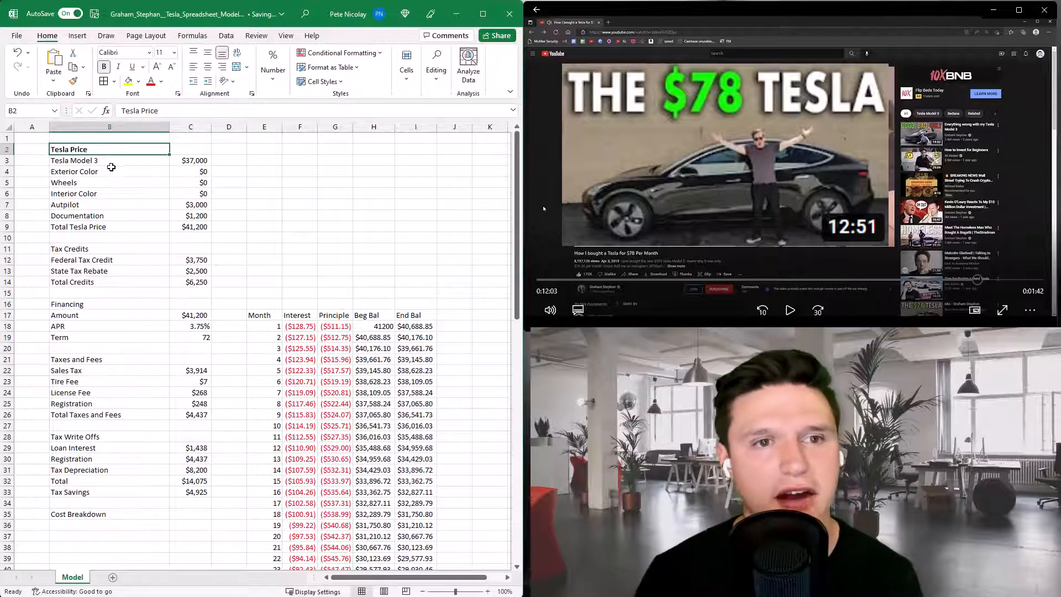
pyautogui.moveTo(145, 149); pyautogui.dragTo(184, 150)
pyautogui.hotkey('ctrl', 'b')
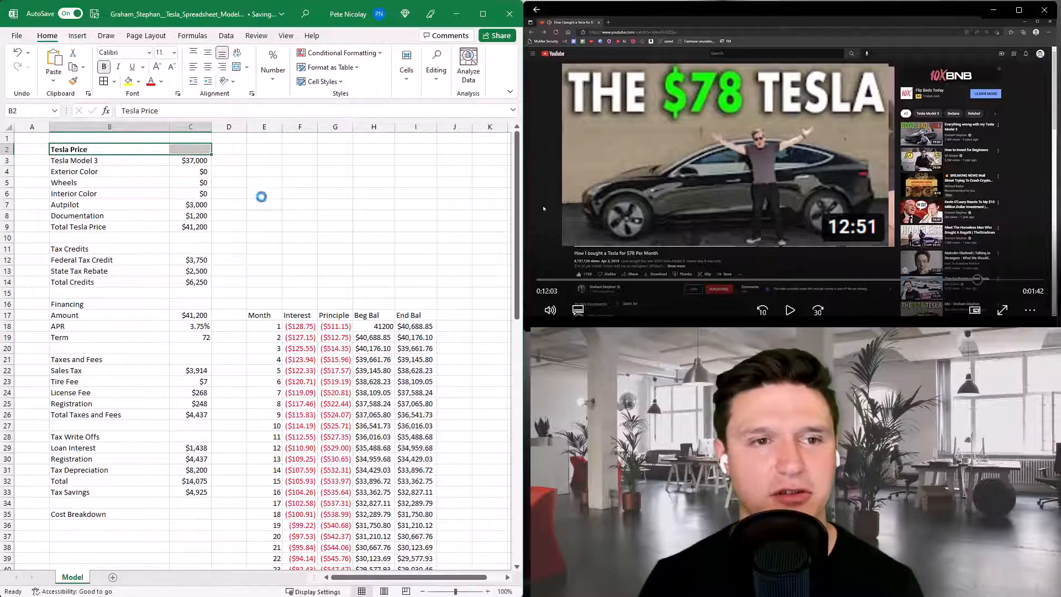
pyautogui.hotkey('ctrl', '1')
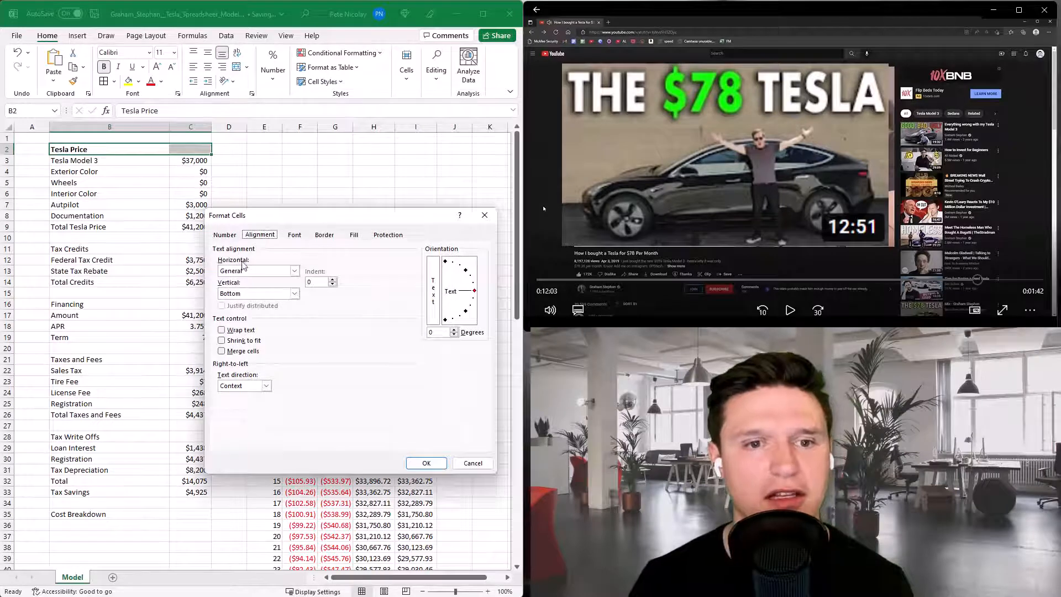
pyautogui.click(225, 235)
pyautogui.click(255, 235)
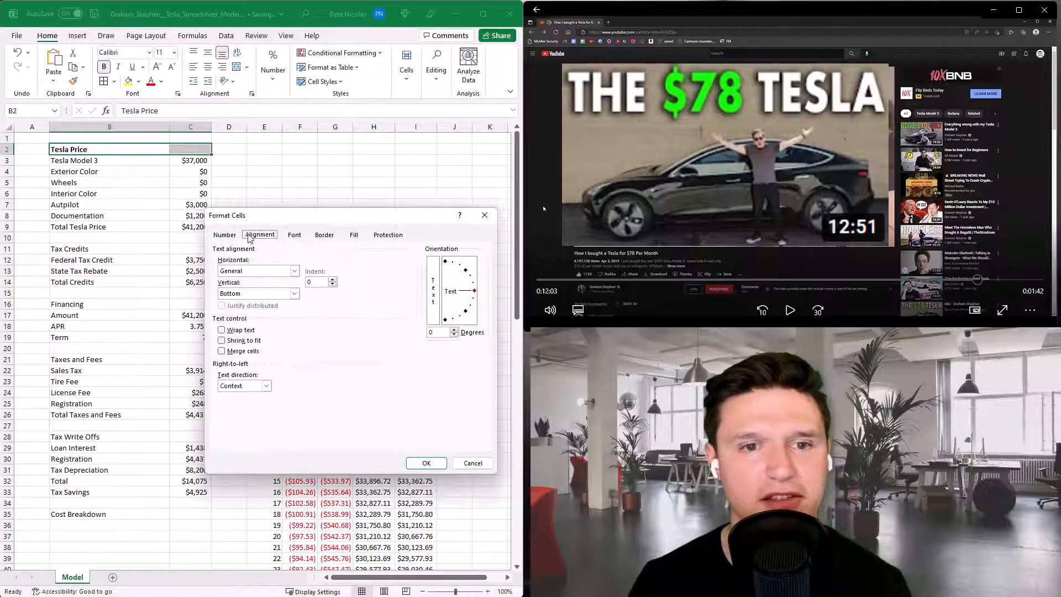
pyautogui.click(239, 270)
pyautogui.click(252, 324)
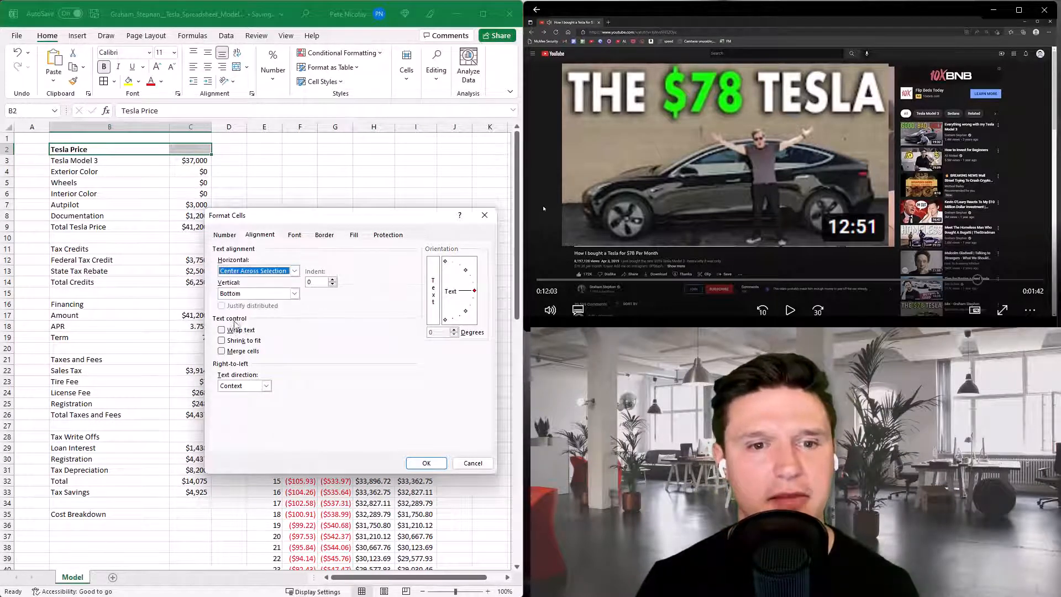
pyautogui.click(426, 463)
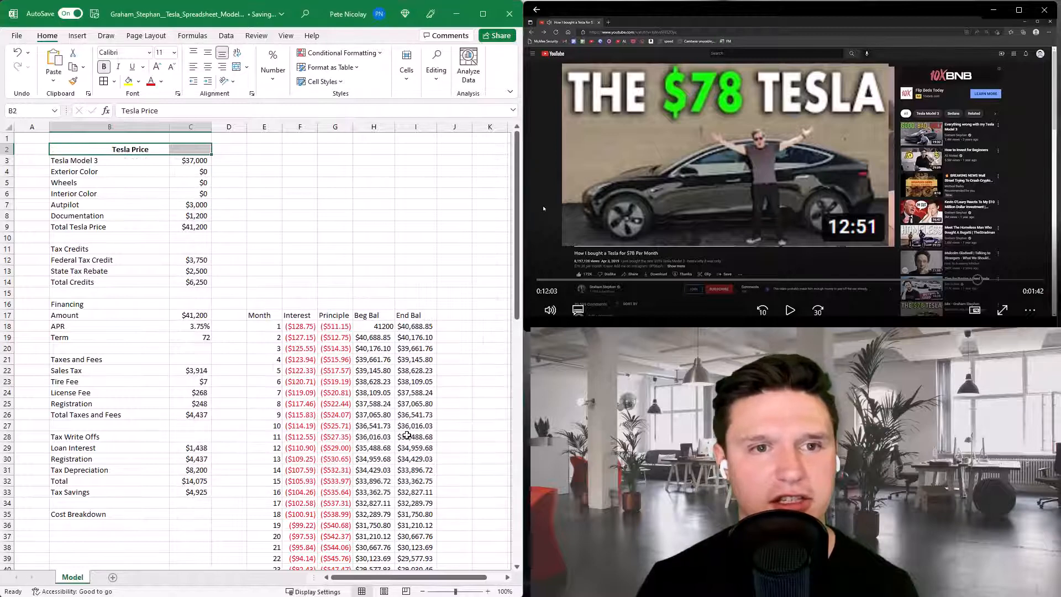
# Copy the Tesla Price heading's format to the Tax Credits, Financing, Taxes and Fees, Tax Write Offs and Cost Breakdown headings across columns B:C.
pyautogui.click(111, 190)
pyautogui.click(130, 146)
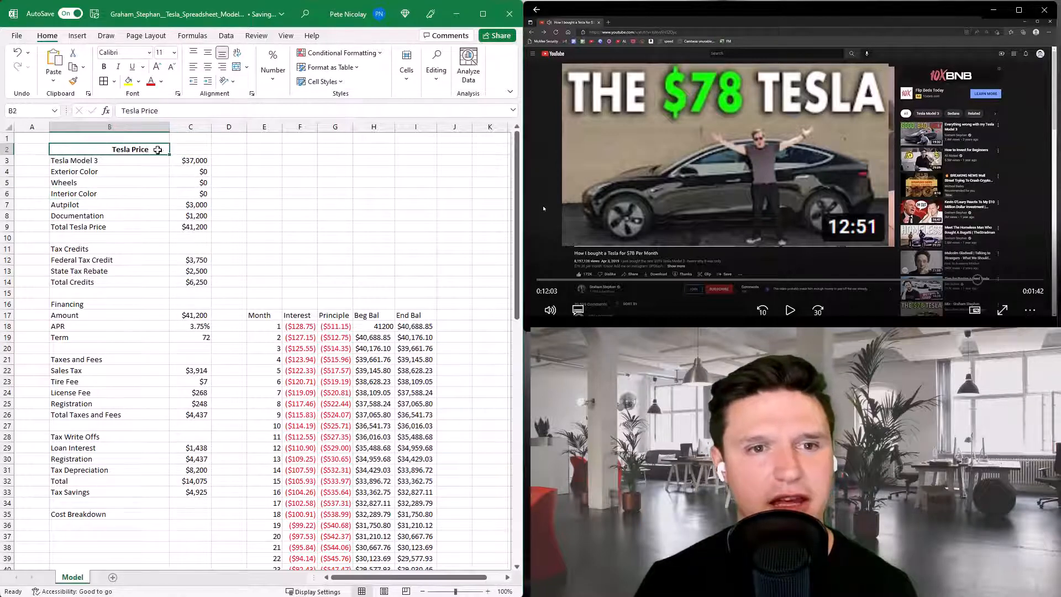
pyautogui.hotkey('shift', 'Right')
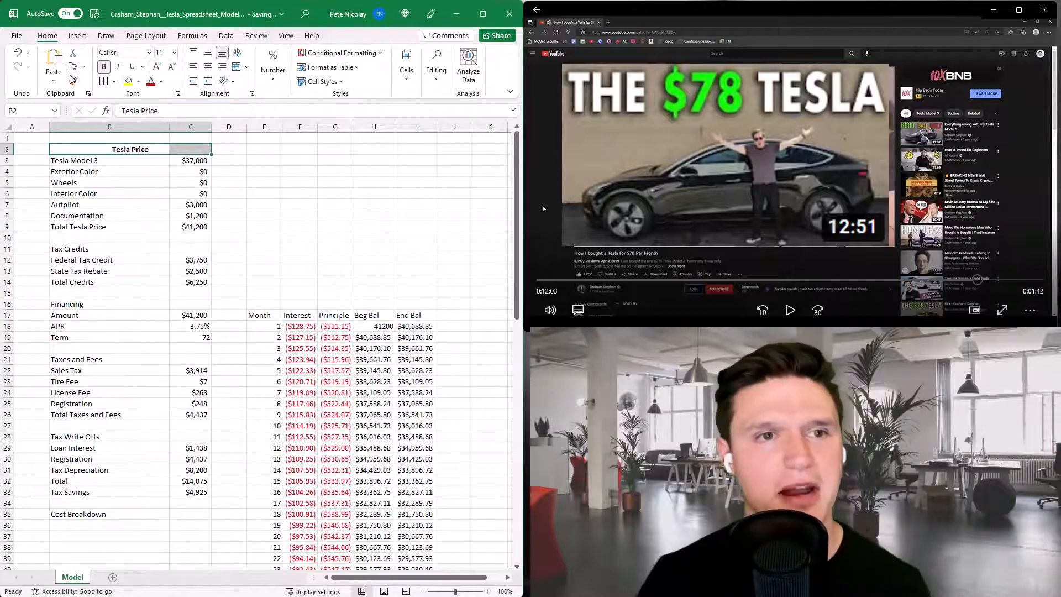
pyautogui.click(73, 81)
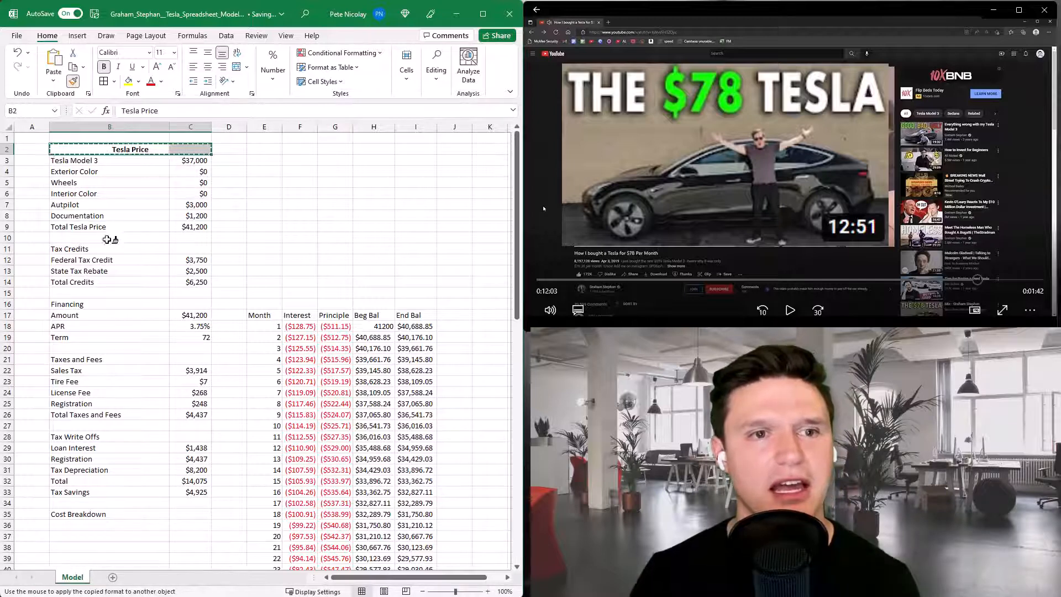
pyautogui.moveTo(110, 250); pyautogui.dragTo(185, 249)
pyautogui.moveTo(110, 305)
pyautogui.mouseDown()
pyautogui.moveTo(173, 312)
pyautogui.moveTo(135, 303)
pyautogui.mouseUp()
pyautogui.click(135, 359)
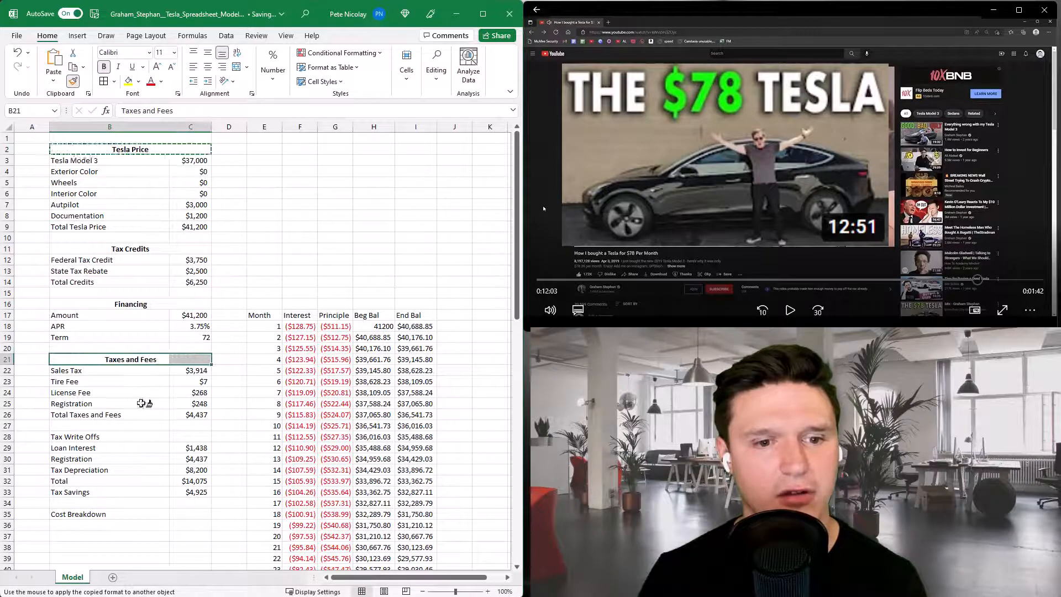
pyautogui.click(135, 437)
pyautogui.click(149, 515)
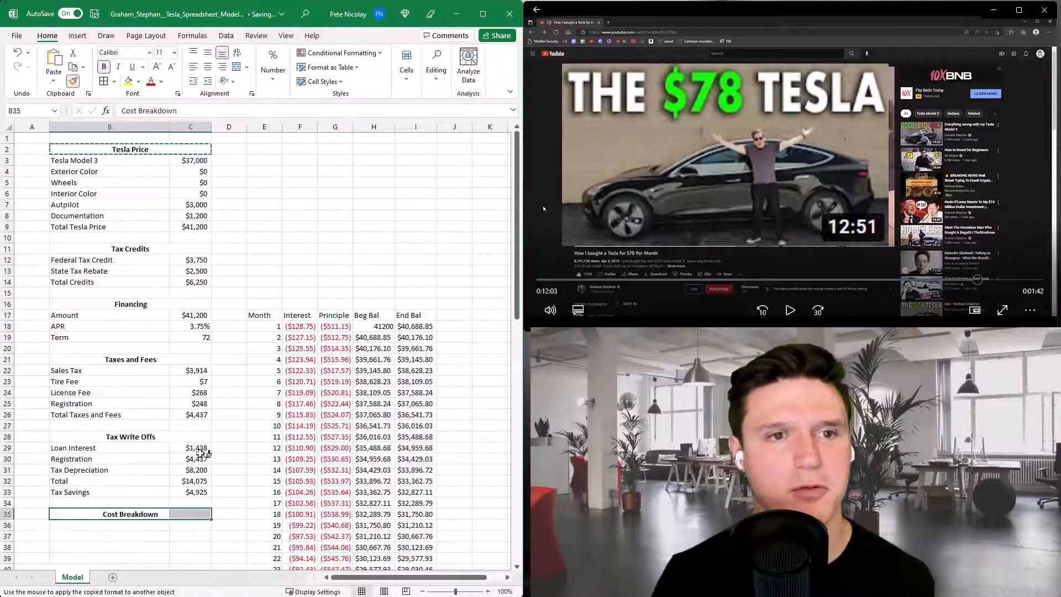
pyautogui.press('Escape')
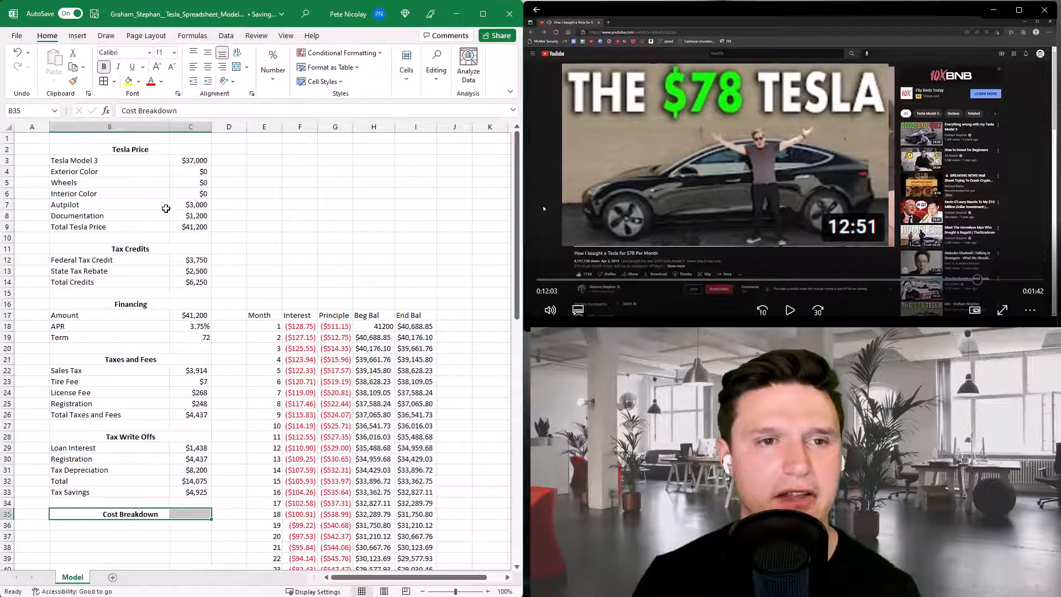
# Hide the sheet gridlines, set the border line color to gray, and apply all borders to the Tesla Price rows in B3:C9.
pyautogui.hotkey('alt', 'w')
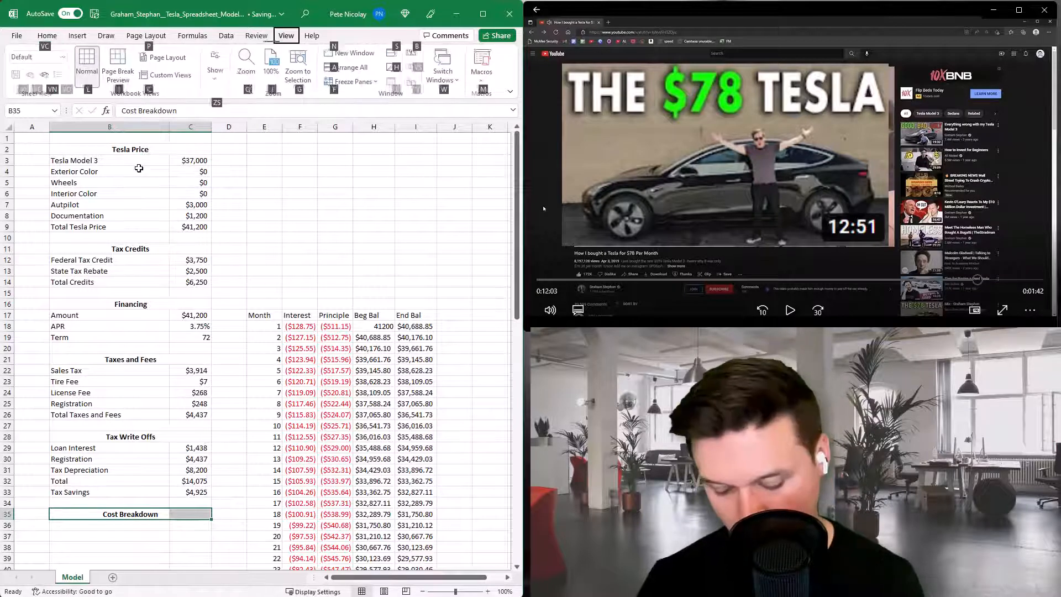
pyautogui.press('Escape')
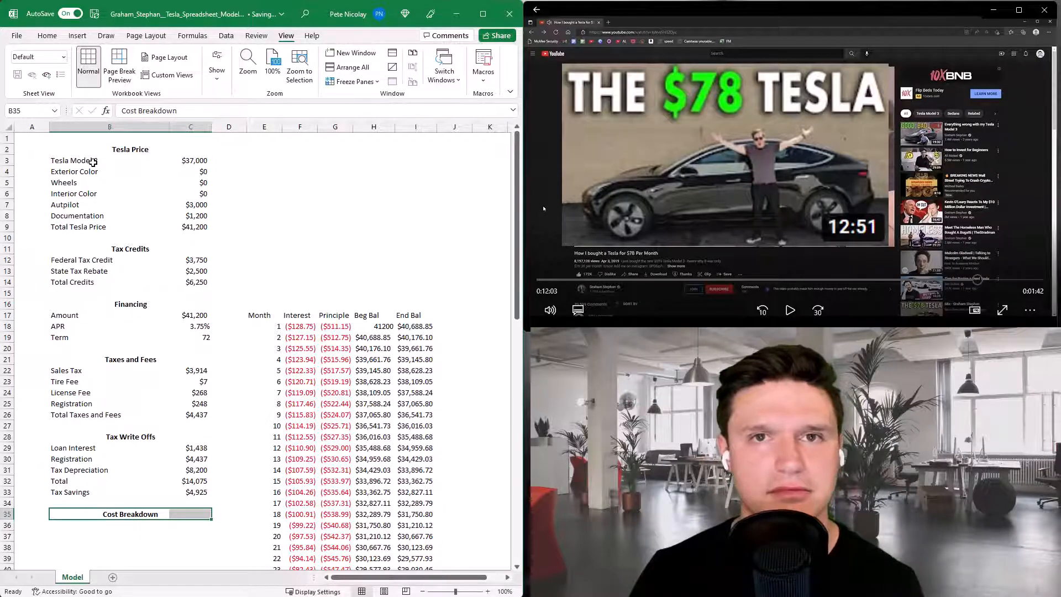
pyautogui.moveTo(93, 162); pyautogui.dragTo(195, 227)
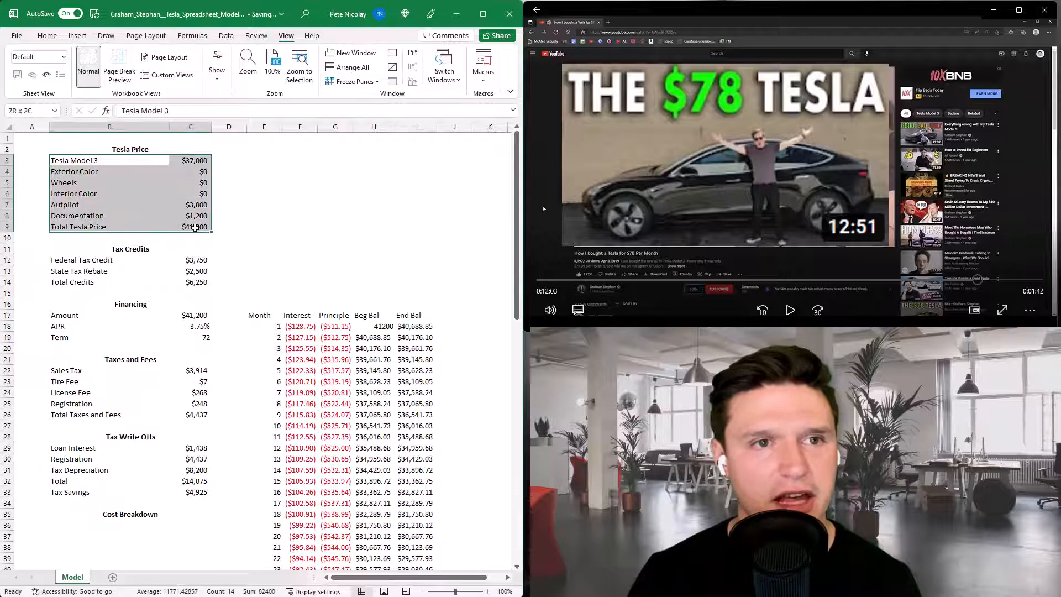
pyautogui.click(46, 38)
pyautogui.click(114, 81)
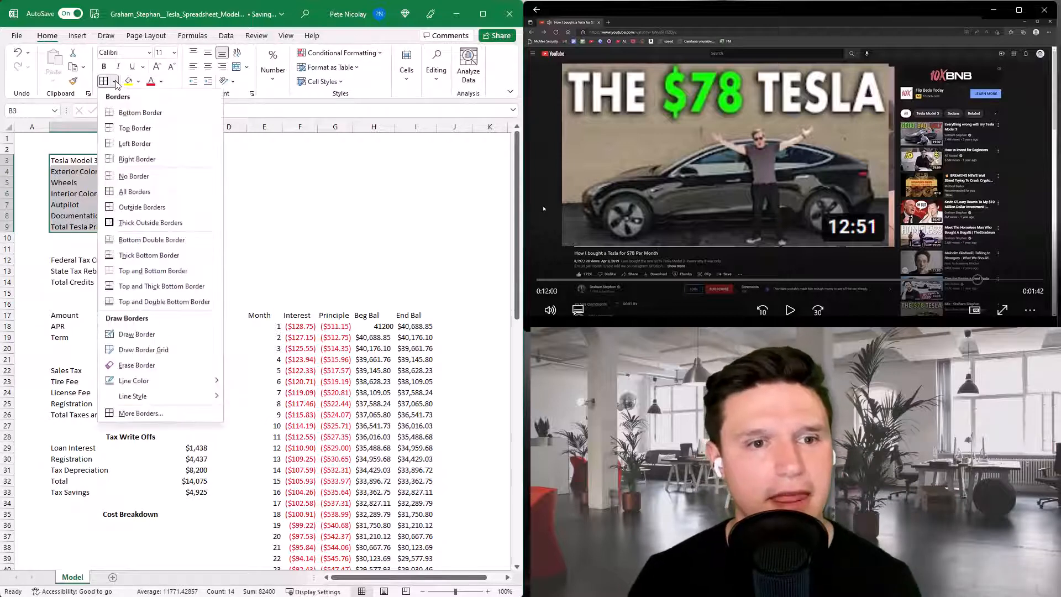
pyautogui.moveTo(197, 383)
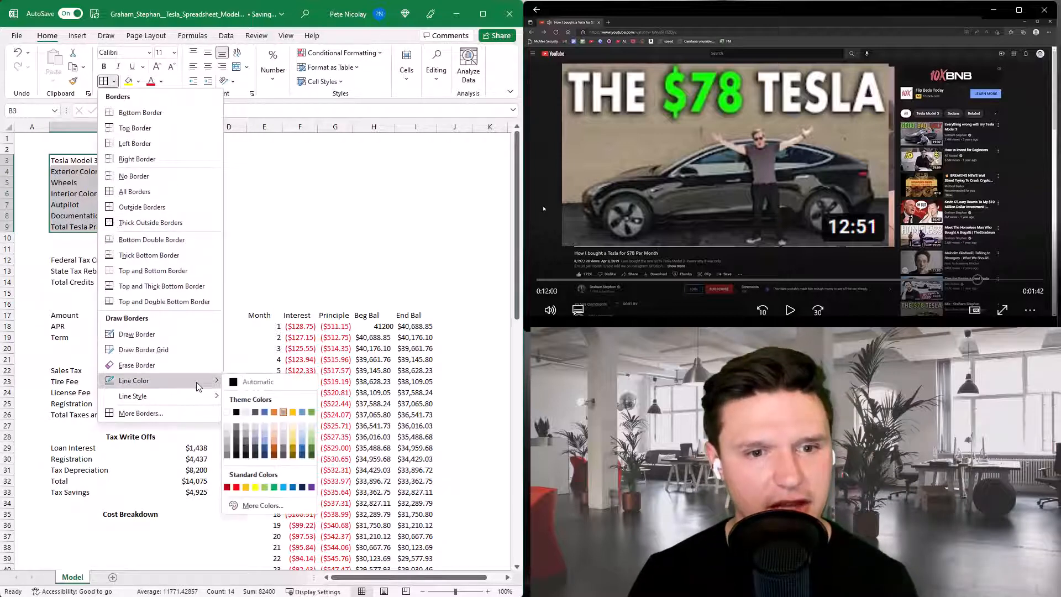
pyautogui.click(284, 415)
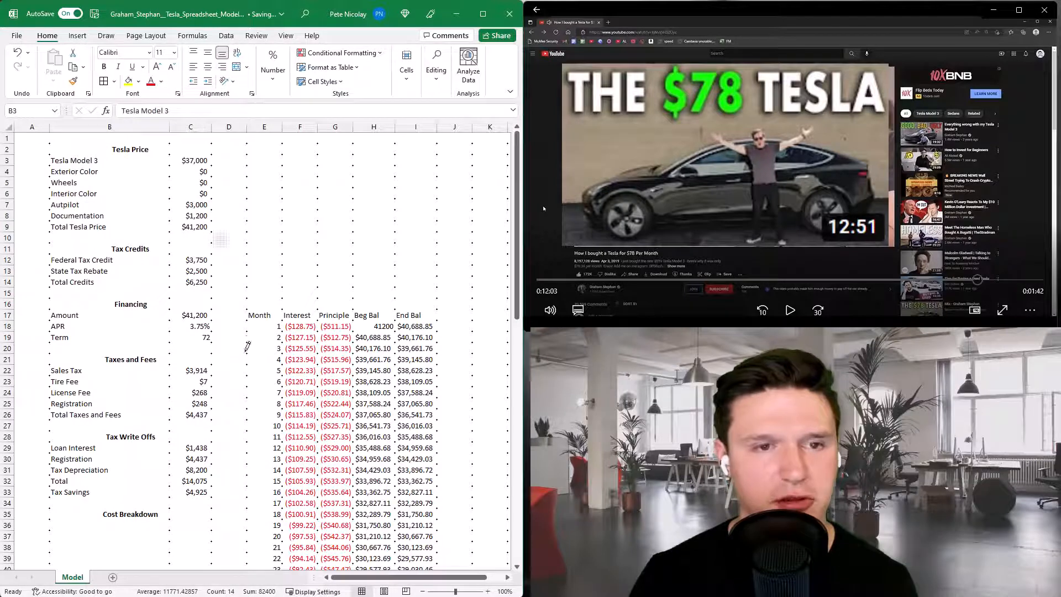
pyautogui.click(104, 81)
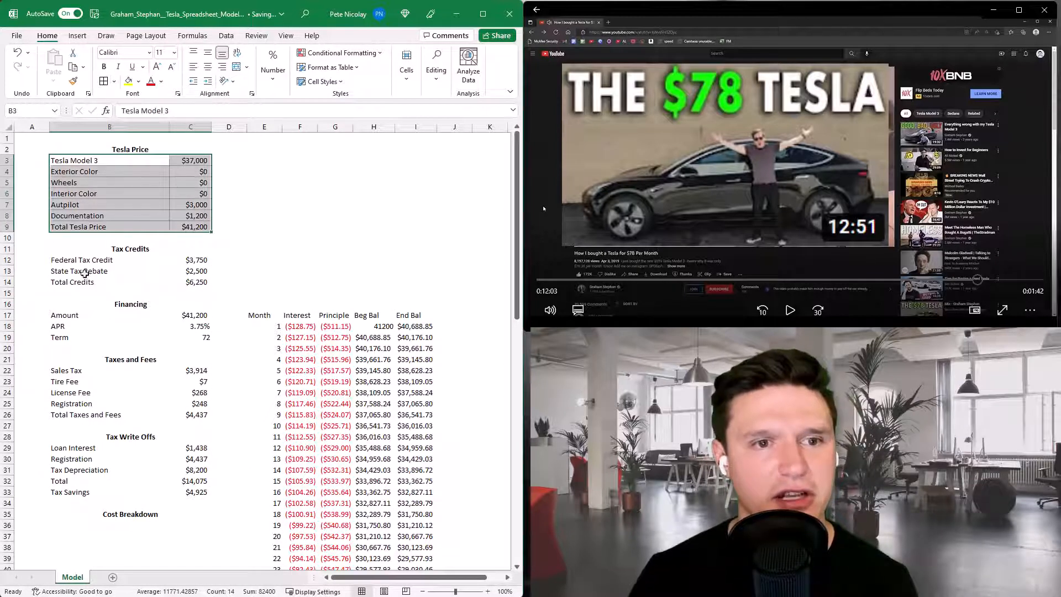
# Apply the same all-cell borders to the Tax Credits, Financing, Taxes and Fees, and Tax Write Offs rows in columns B:C.
pyautogui.moveTo(84, 260); pyautogui.dragTo(194, 282)
pyautogui.click(104, 82)
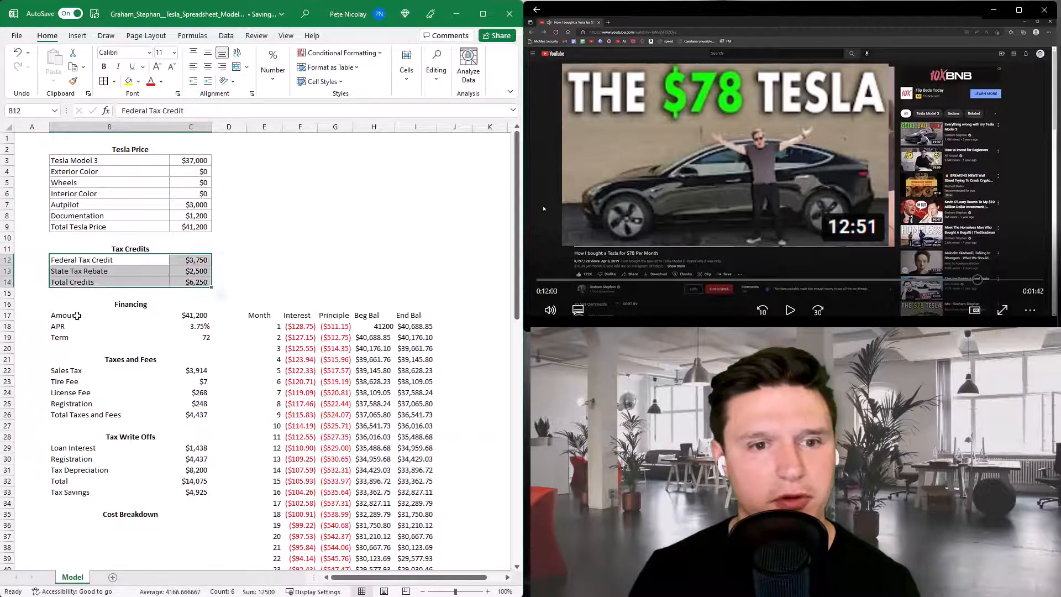
pyautogui.click(75, 315)
pyautogui.moveTo(111, 315); pyautogui.dragTo(194, 337)
pyautogui.click(104, 81)
pyautogui.moveTo(66, 371); pyautogui.dragTo(194, 414)
pyautogui.click(104, 81)
pyautogui.moveTo(72, 448); pyautogui.dragTo(177, 491)
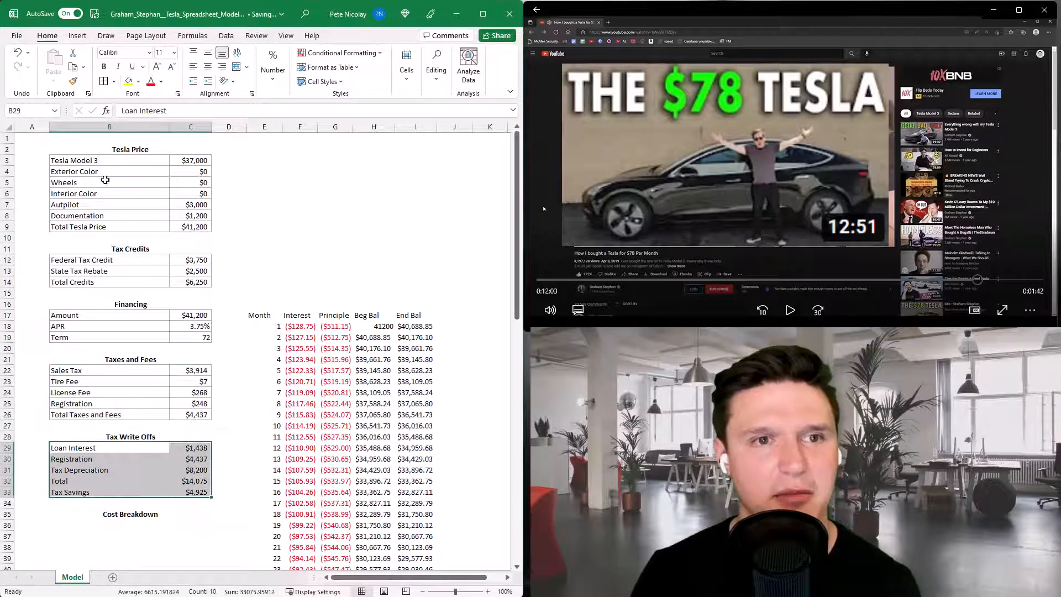
pyautogui.click(104, 81)
# Enter the label Year 1 Cash Expenditure in B36 under the Cost Breakdown heading.
pyautogui.click(90, 528)
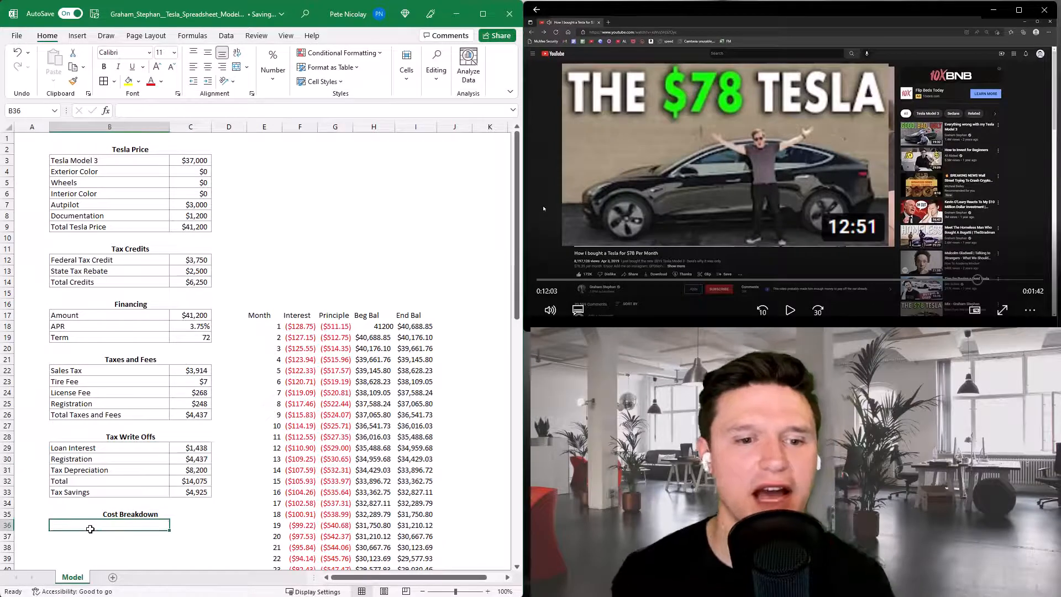
pyautogui.write('Year 1 Cash Expenditure')
pyautogui.press('Tab')
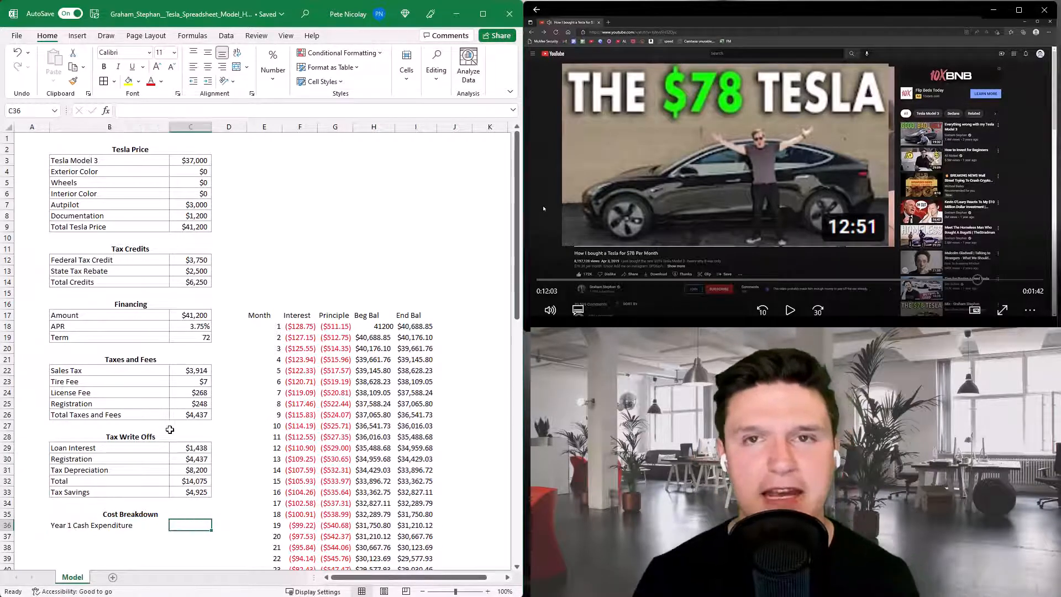
# Move the block from Taxes and Fees through Year 1 Cash Expenditure down one row and enter the label Payment in B20.
pyautogui.moveTo(74, 362); pyautogui.dragTo(196, 540)
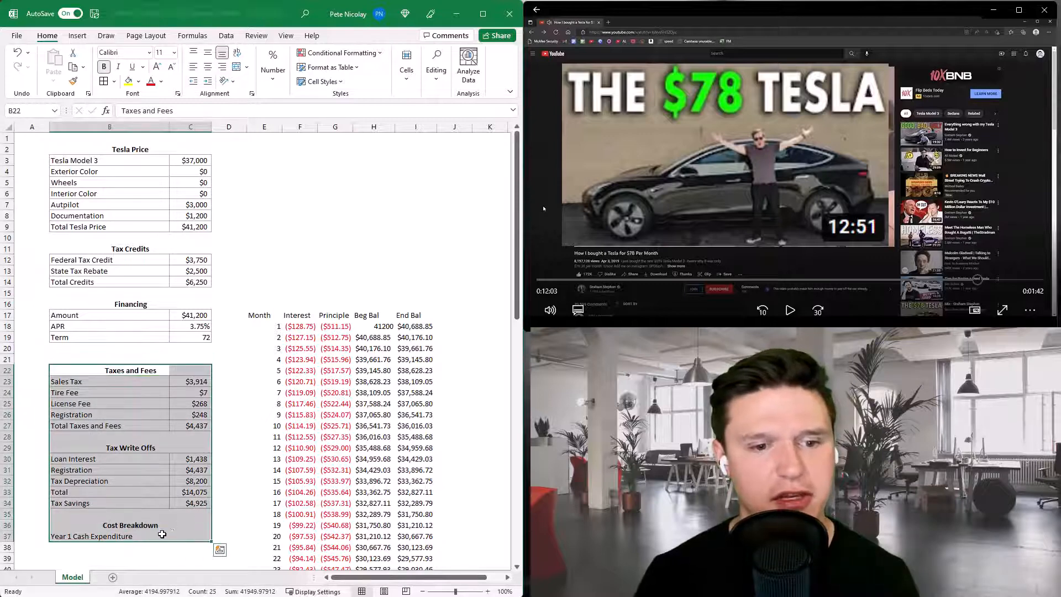
pyautogui.click(194, 425)
pyautogui.click(115, 346)
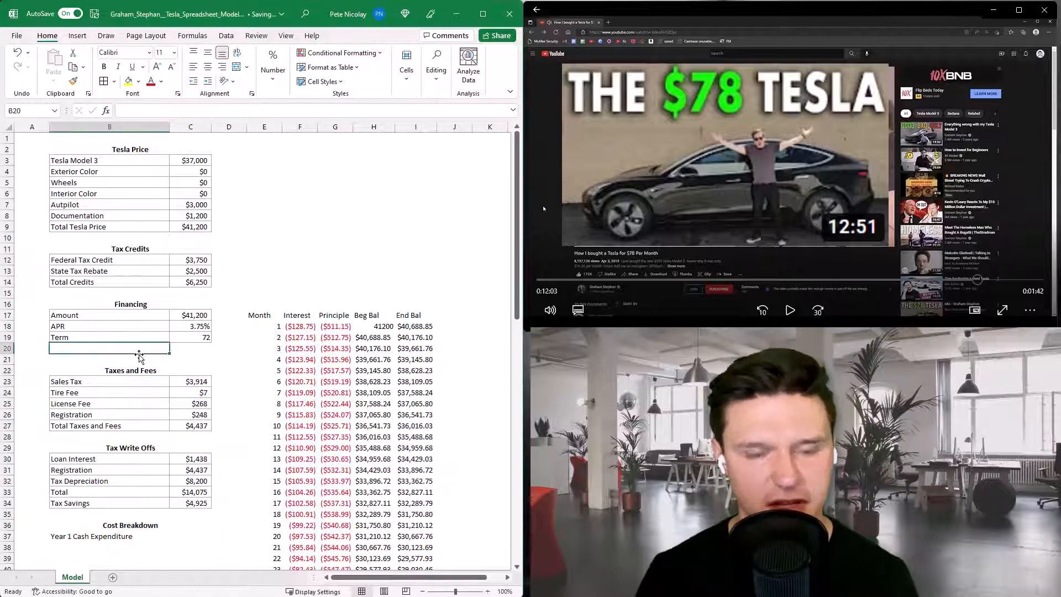
pyautogui.write('Payment')
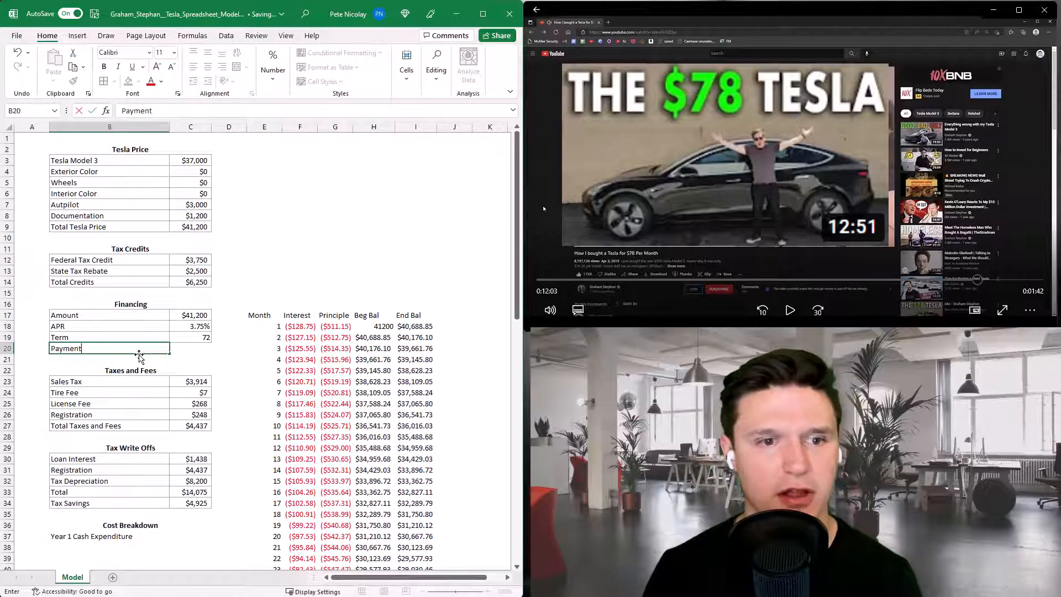
pyautogui.press('Tab')
# Calculate the monthly loan payment in C20 with PMT(C18/12,C19,C17).
pyautogui.write('+PMT(')
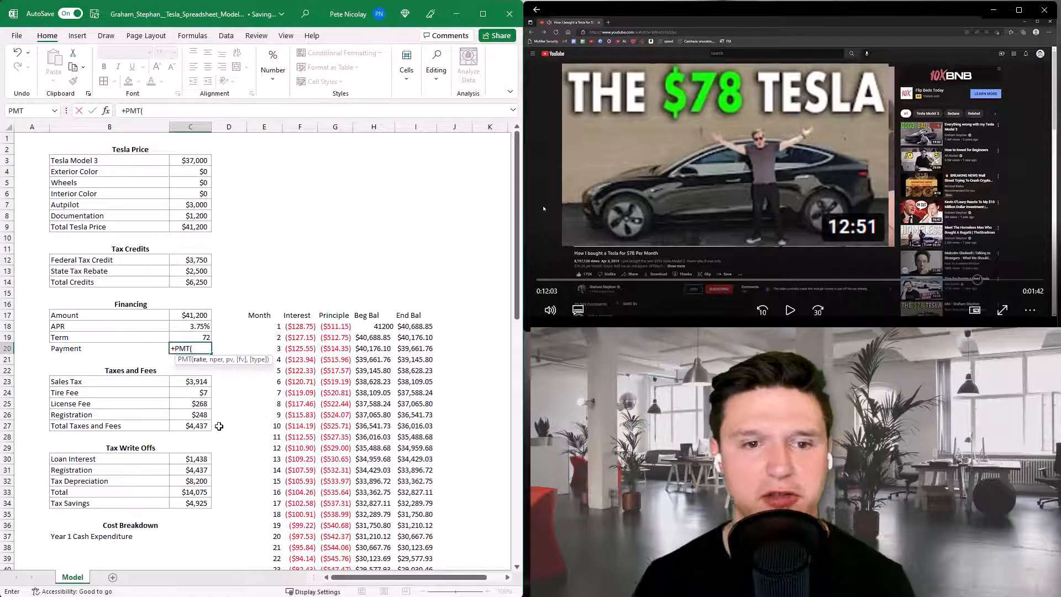
pyautogui.click(185, 328)
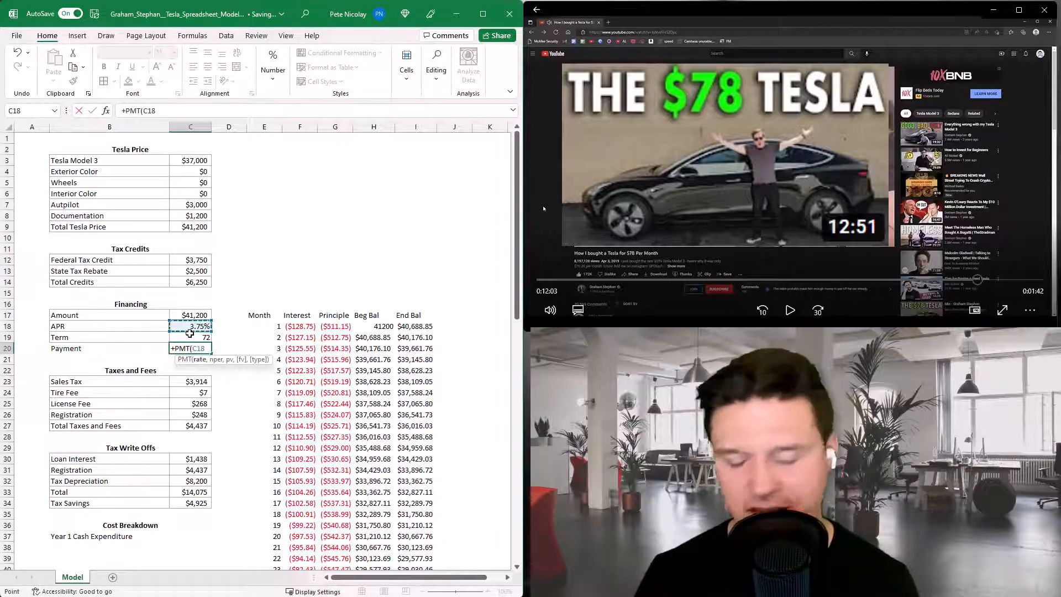
pyautogui.write('/12')
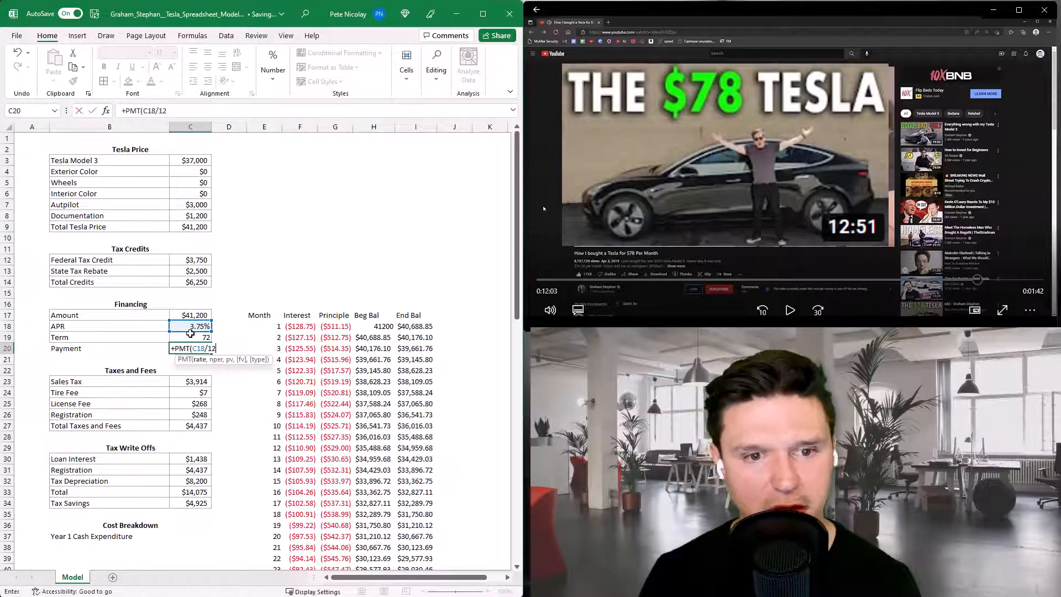
pyautogui.write(',')
pyautogui.click(190, 336)
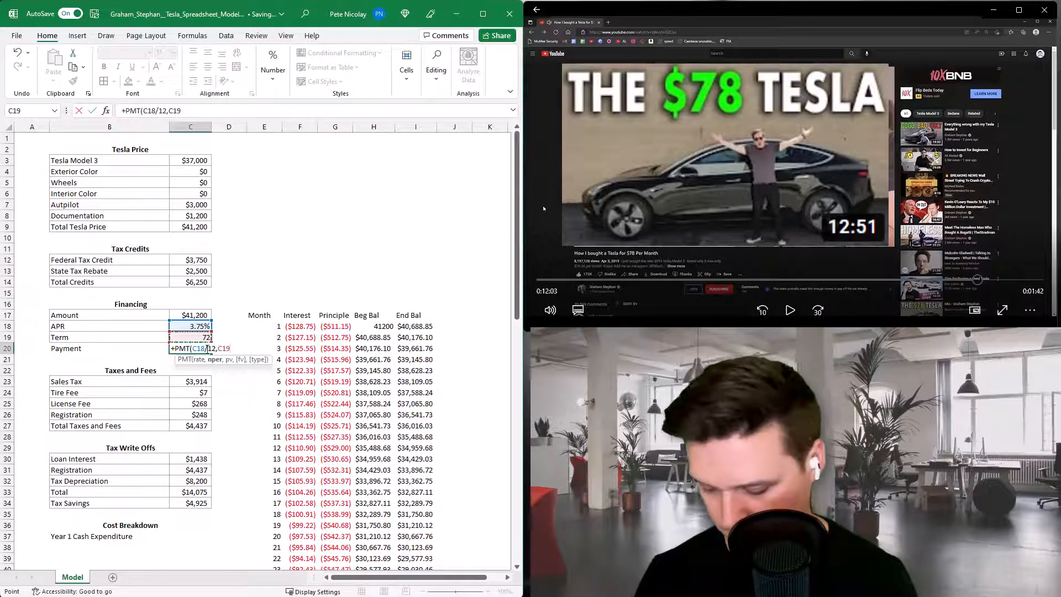
pyautogui.write(',')
pyautogui.click(188, 315)
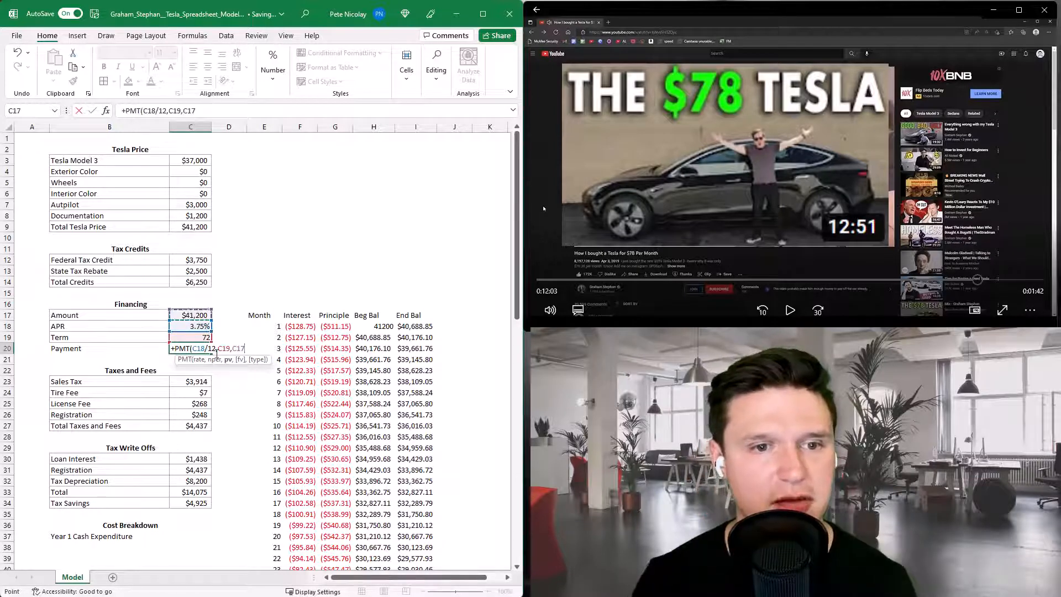
pyautogui.press('Return')
# Annualize the Payment formula in C20 by multiplying it by 12, and negate the PMT function to make the amount positive.
pyautogui.press('F2')
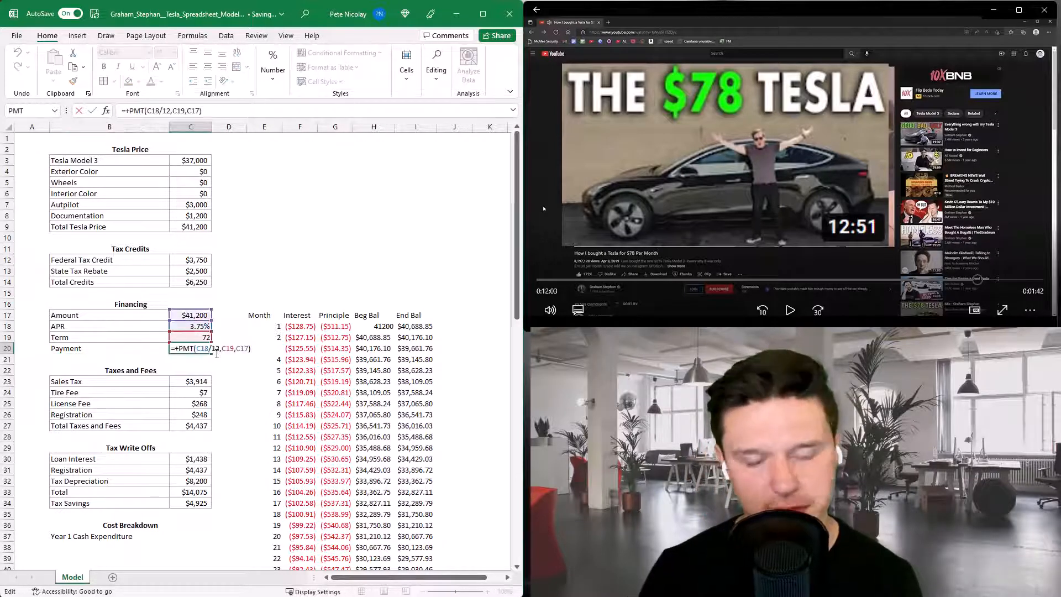
pyautogui.write('*12')
pyautogui.press('Return')
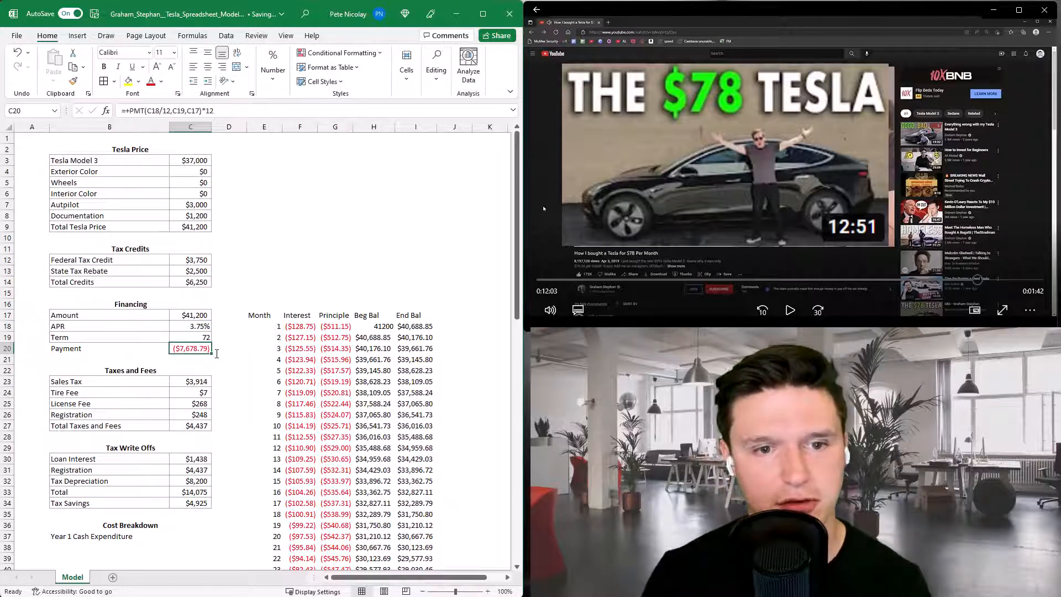
pyautogui.press('F2')
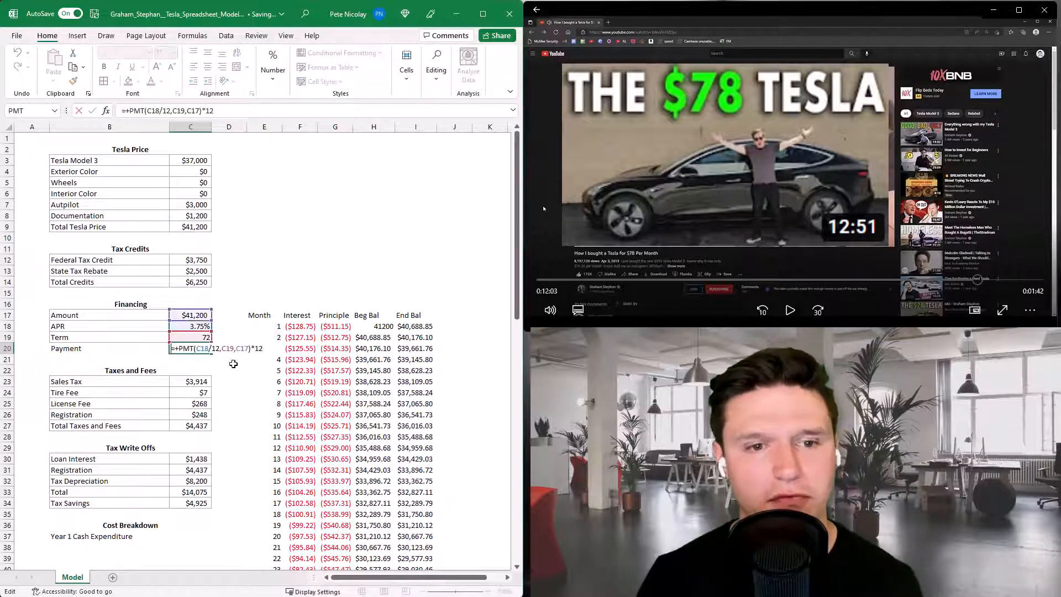
pyautogui.write('-')
pyautogui.press('Return')
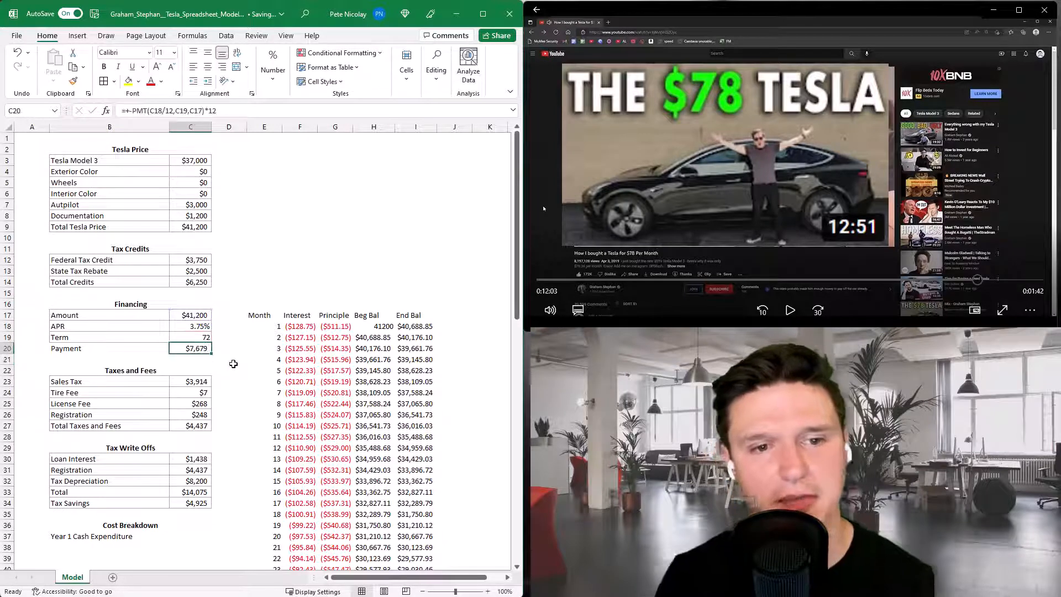
# Copy the format of the Amount row B17:C17 to the Payment row B20:C20.
pyautogui.moveTo(132, 338); pyautogui.dragTo(193, 320)
pyautogui.click(149, 305)
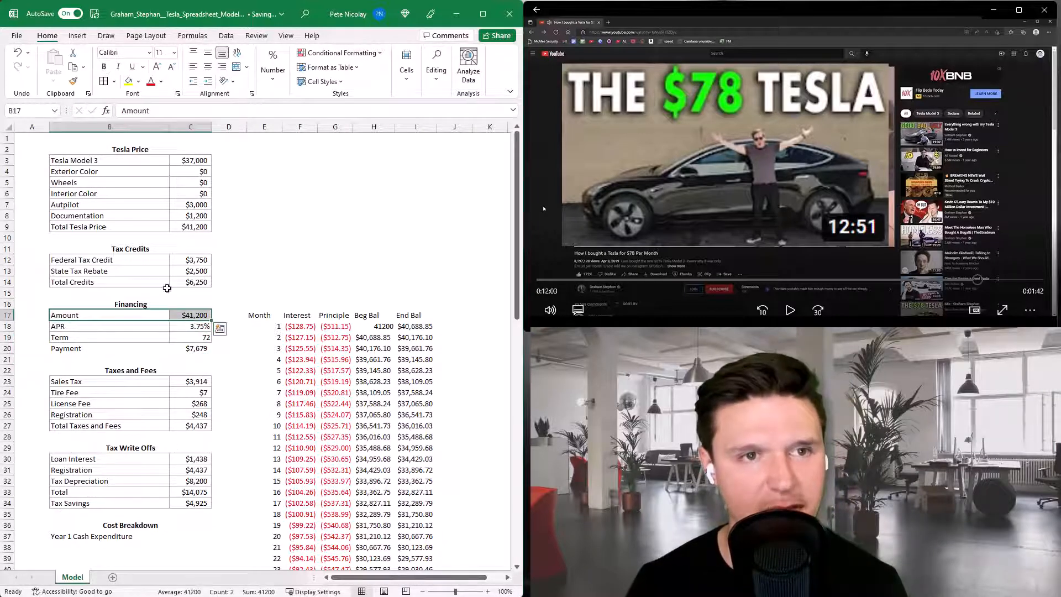
pyautogui.click(74, 81)
pyautogui.moveTo(130, 348); pyautogui.dragTo(205, 360)
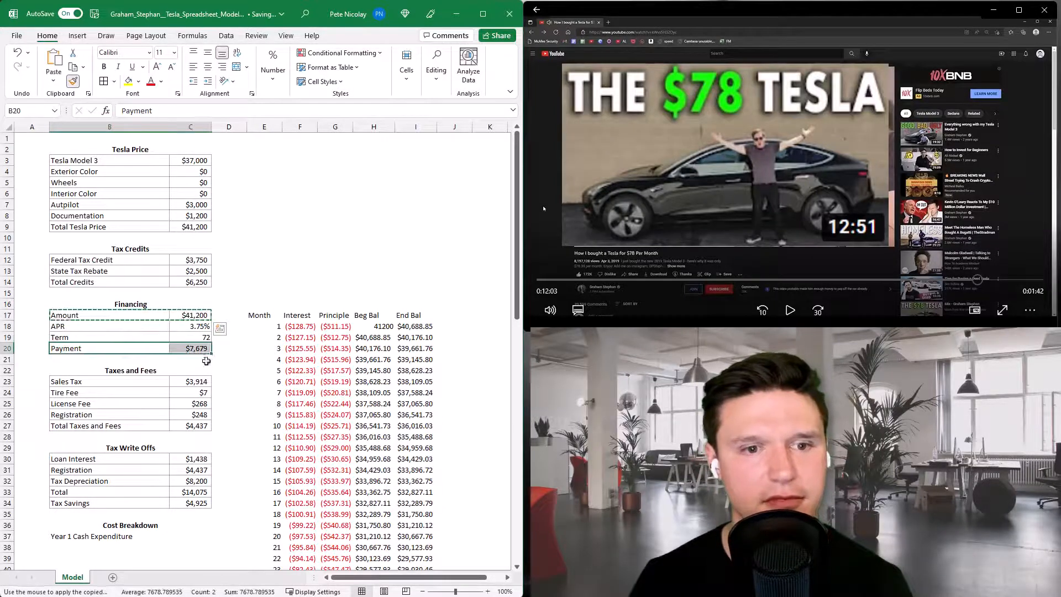
# Calculate the Year 1 Cash Expenditure in C37 by adding Total Taxes and Fees (C27) and the loan Payment (C20).
pyautogui.moveTo(161, 534); pyautogui.dragTo(198, 536)
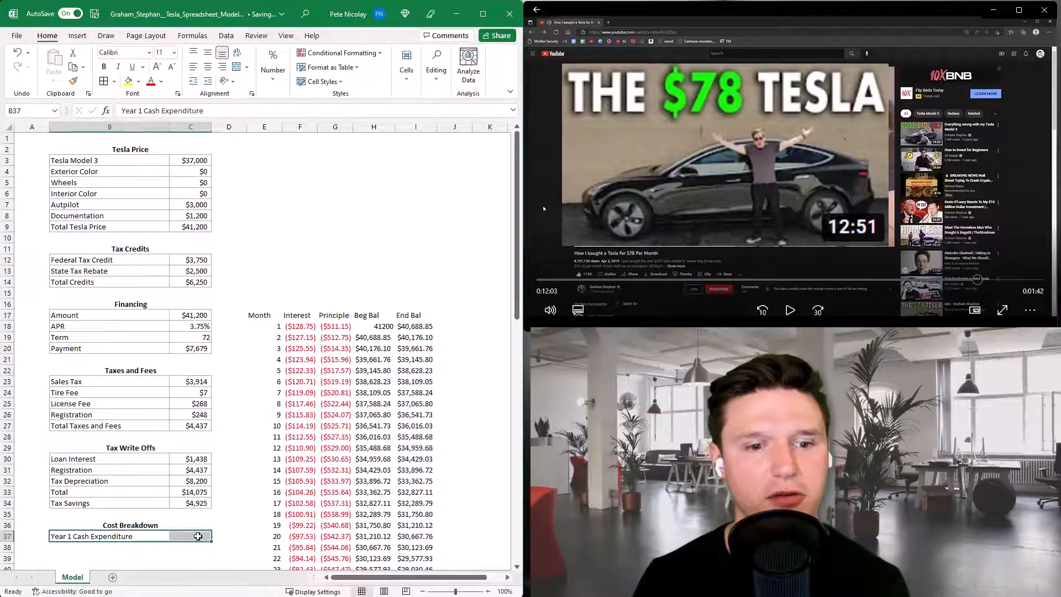
pyautogui.click(198, 536)
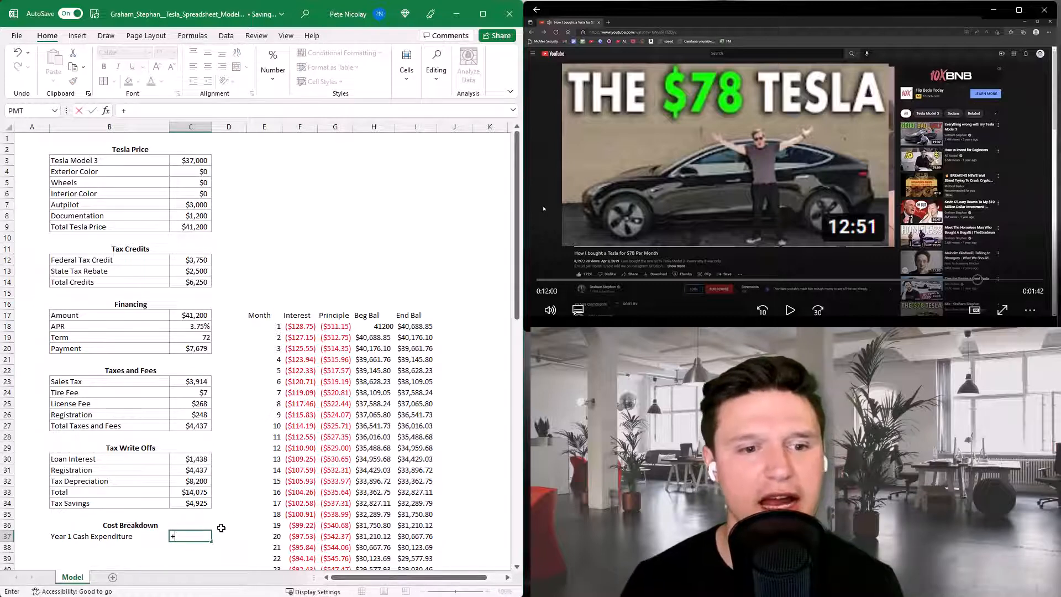
pyautogui.write('+')
pyautogui.click(180, 427)
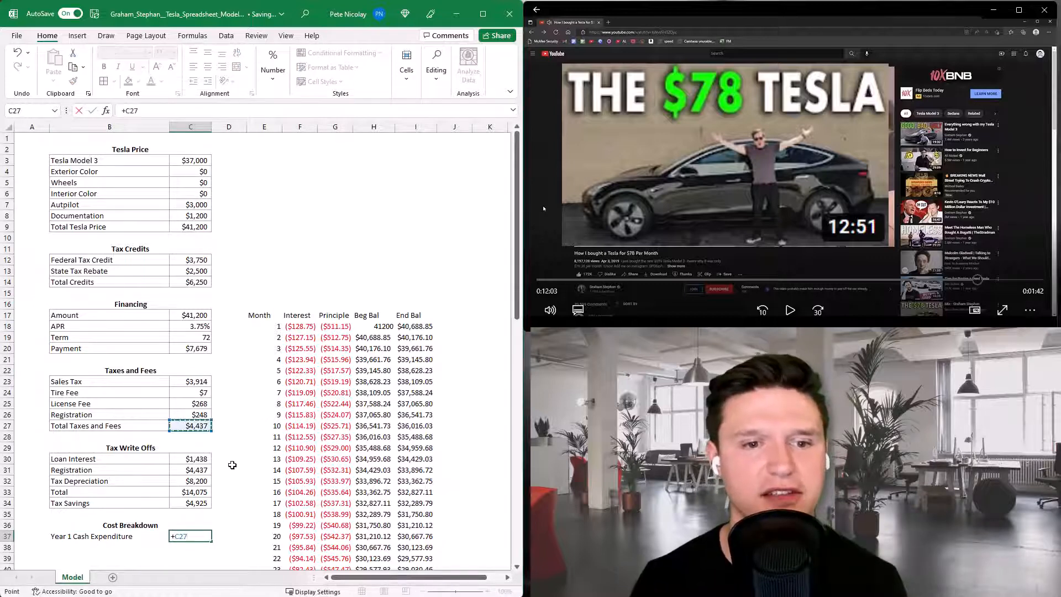
pyautogui.write('+')
pyautogui.click(188, 348)
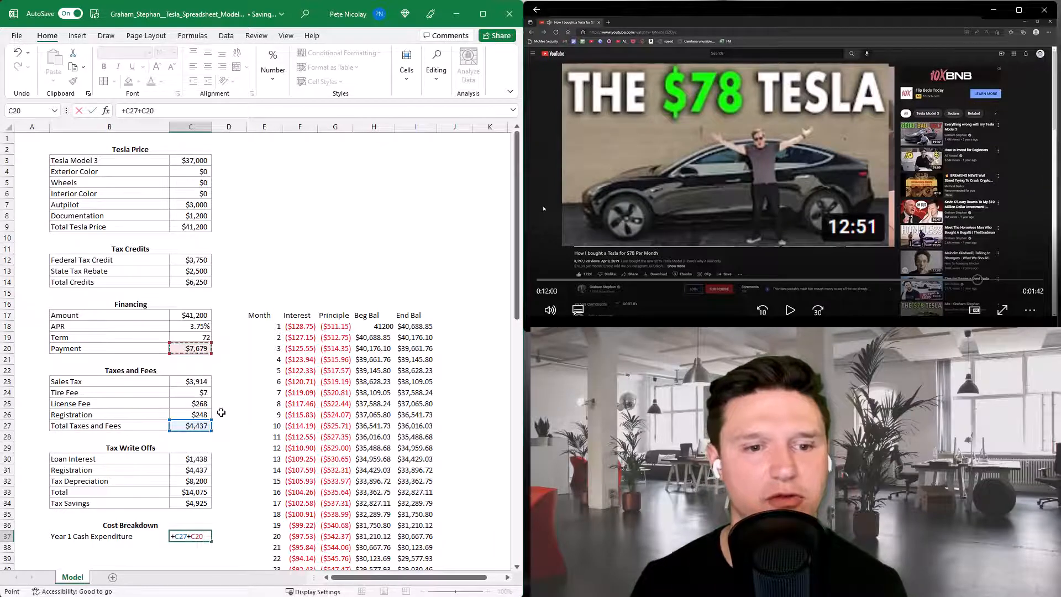
pyautogui.press('Return')
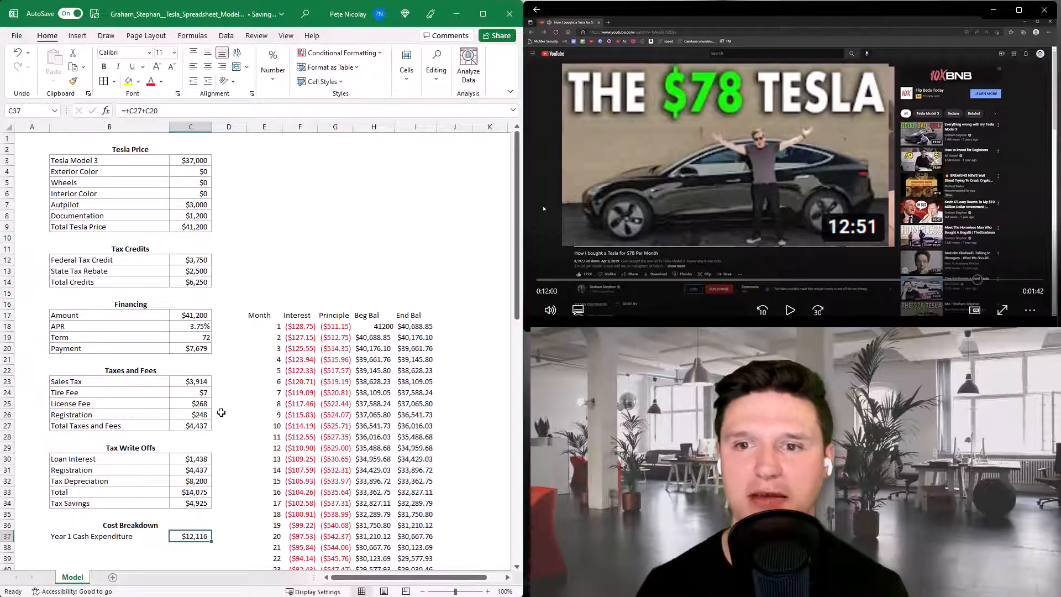
# Add a Rebates row in B38 and link its amount in C38 to Total Credits (C14).
pyautogui.press('Down')
pyautogui.press('Left')
pyautogui.write('Reb')
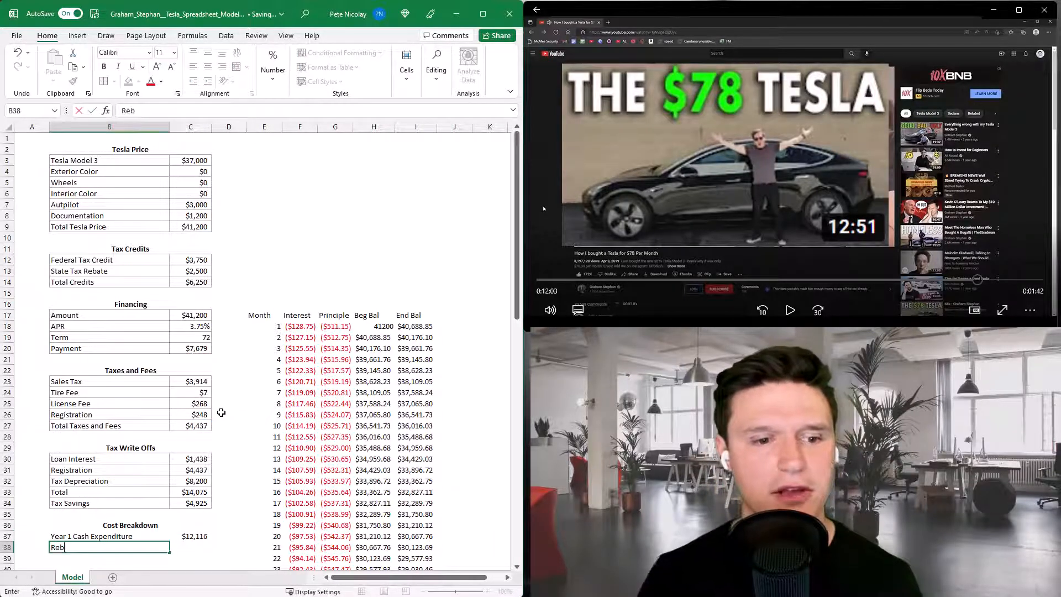
pyautogui.write('ates')
pyautogui.press('Tab')
pyautogui.write('+')
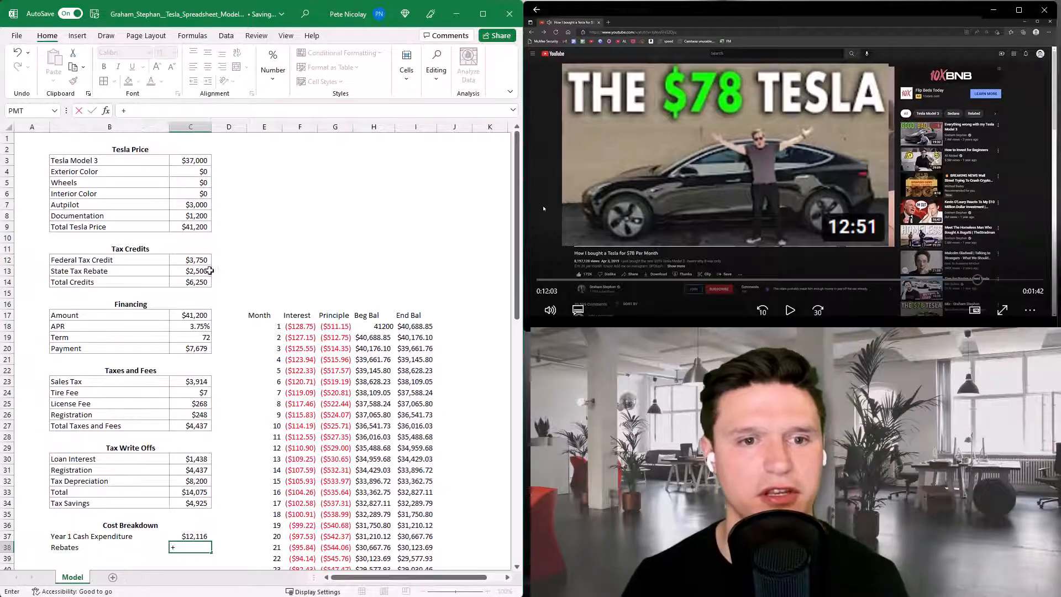
pyautogui.click(202, 282)
pyautogui.press('Return')
# Add a Tax Write Offs row in B39 and link its amount in C39 to Tax Savings (C34).
pyautogui.scroll(-1, 348, 554)
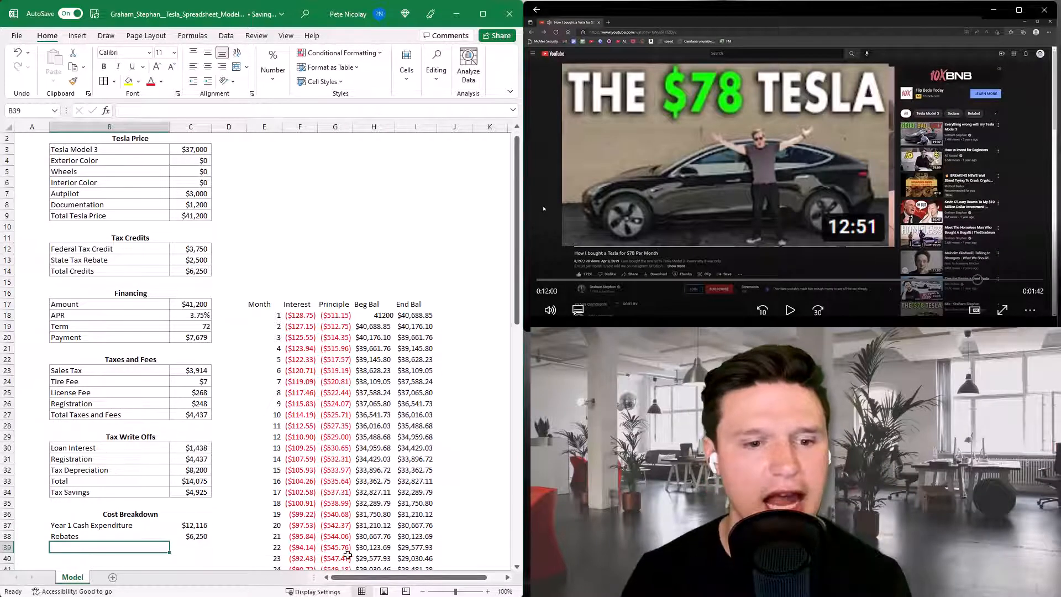
pyautogui.write('Tax ')
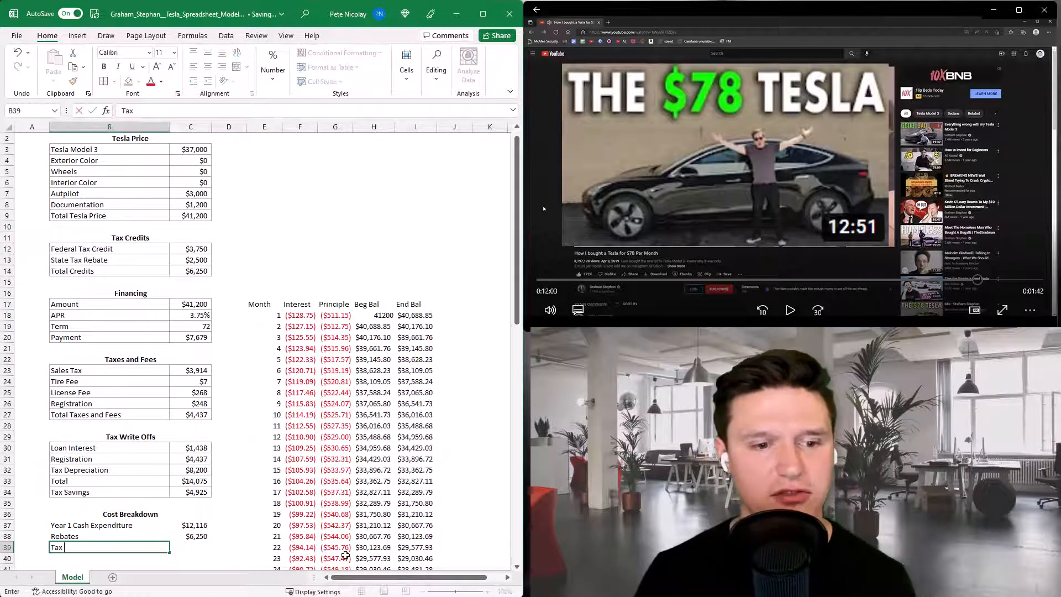
pyautogui.write('Write Offs')
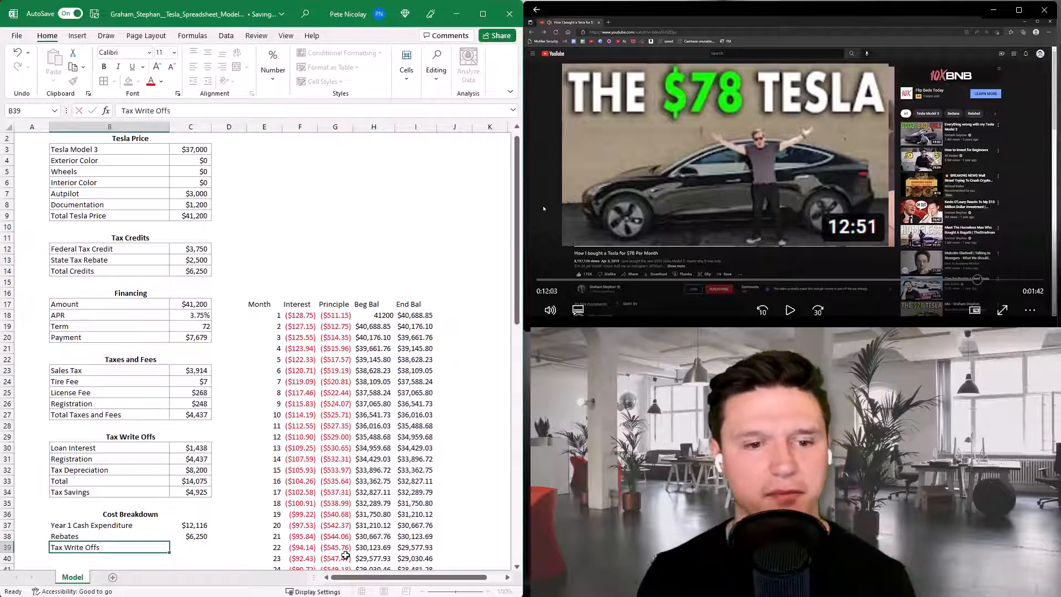
pyautogui.press('Right')
pyautogui.write('+')
pyautogui.click(194, 491)
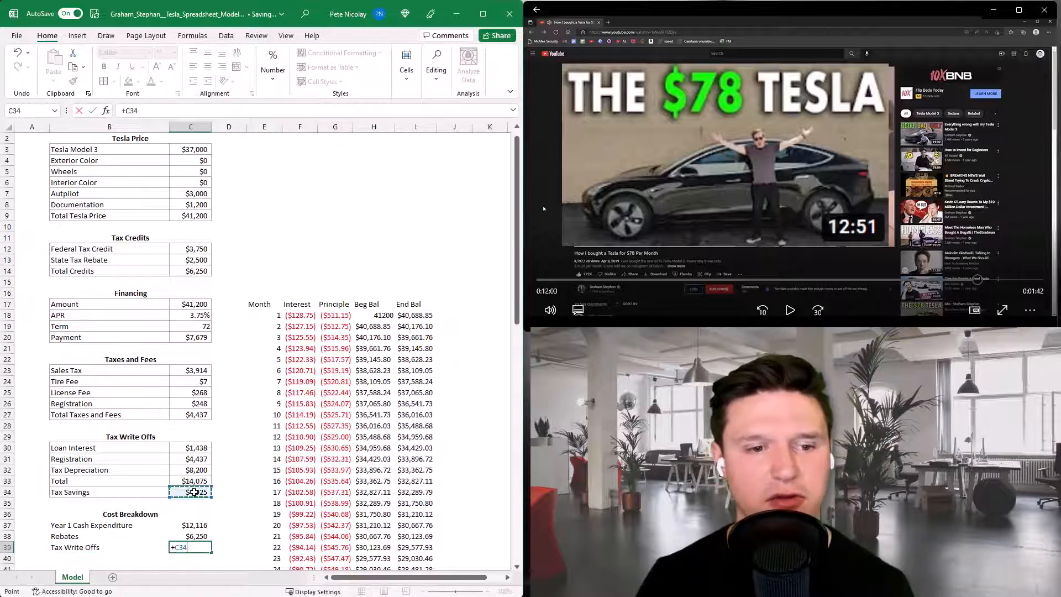
pyautogui.press('Return')
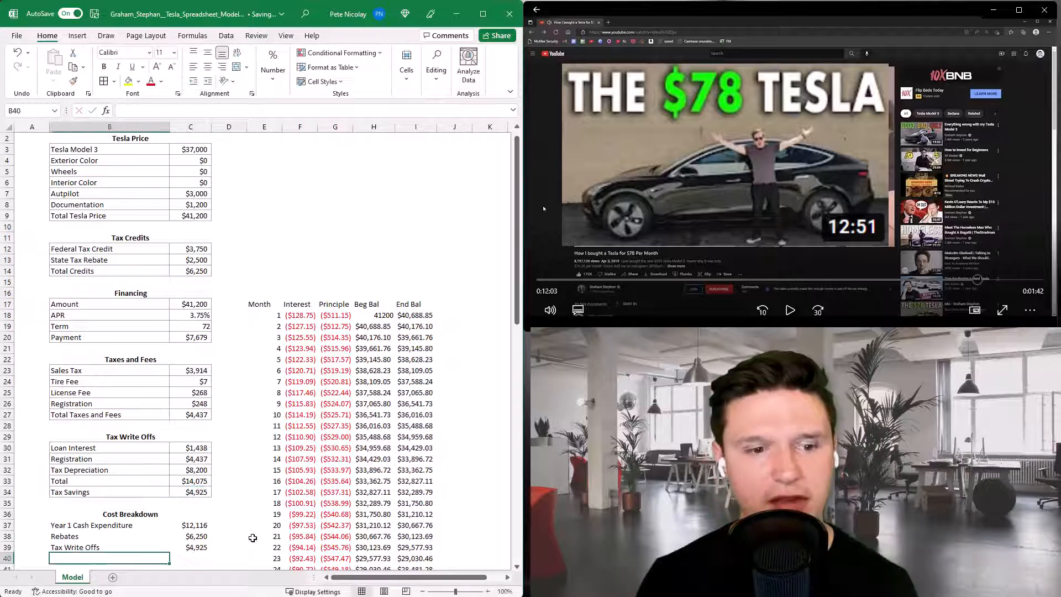
# Add an Annual row in B40 and calculate its cost in C40 as C37-C38-C39.
pyautogui.write('Am')
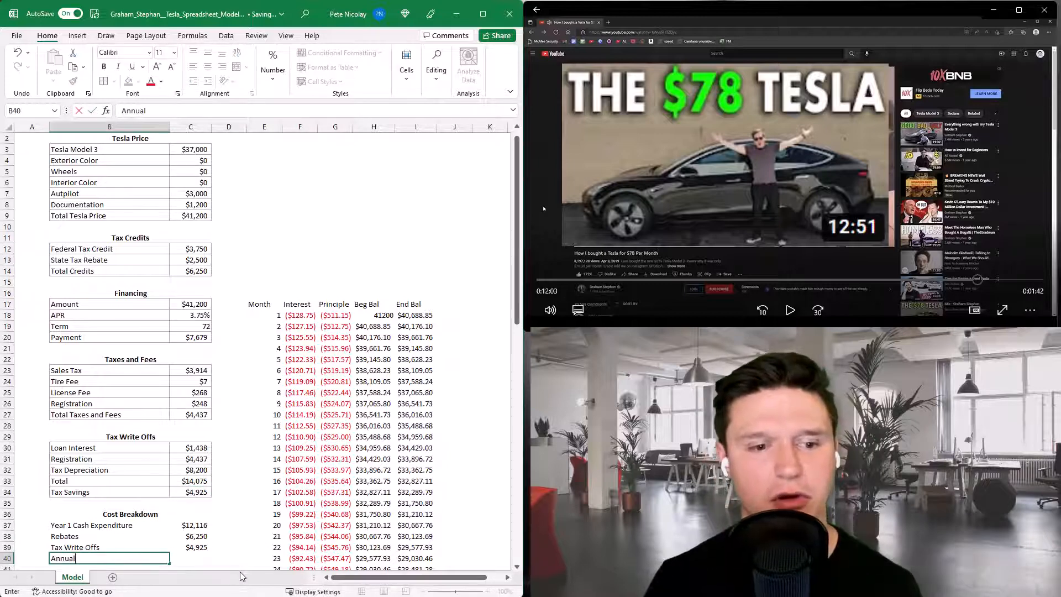
pyautogui.write('nual')
pyautogui.press('Tab')
pyautogui.write('+')
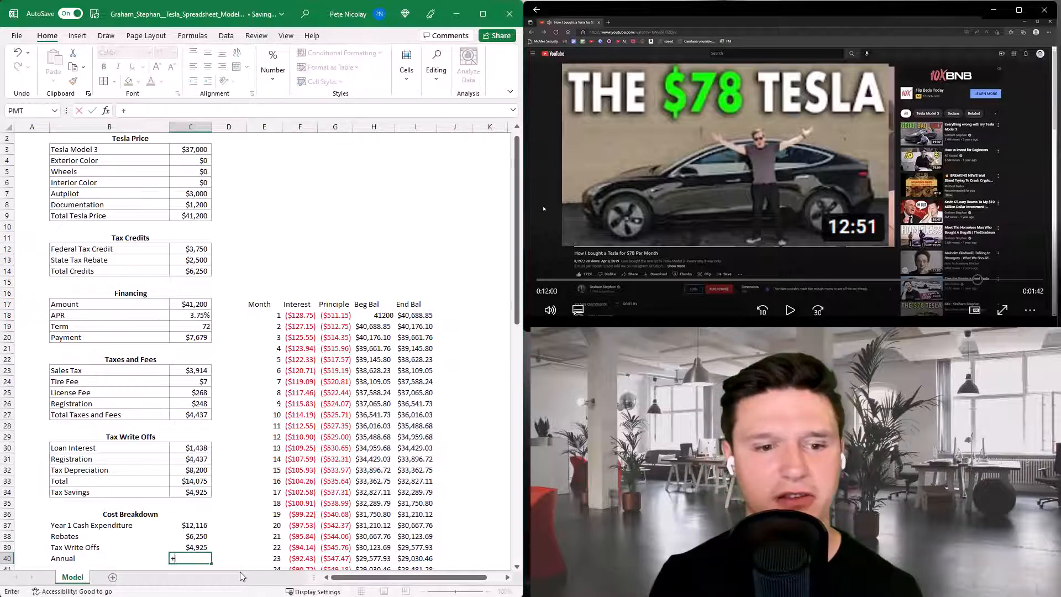
pyautogui.press('Up')
pyautogui.press('Up')
pyautogui.press('Up')
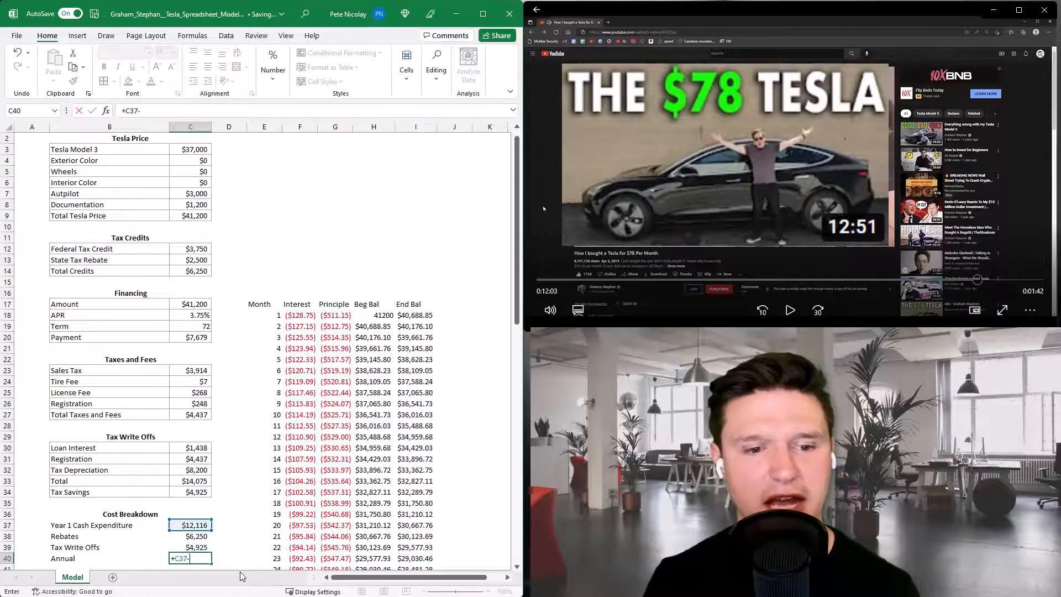
pyautogui.write('-')
pyautogui.press('Up')
pyautogui.press('Return')
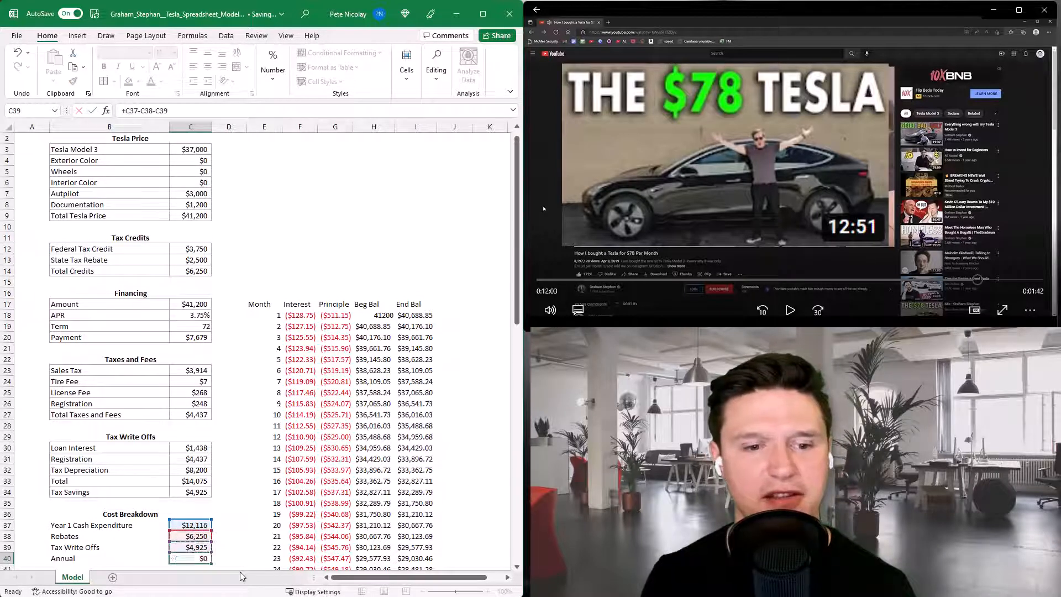
pyautogui.press('Up')
pyautogui.press('Right')
# Add a Monthly row in B41 and calculate its cost in C41 as C40/12.
pyautogui.scroll(-1, 130, 510)
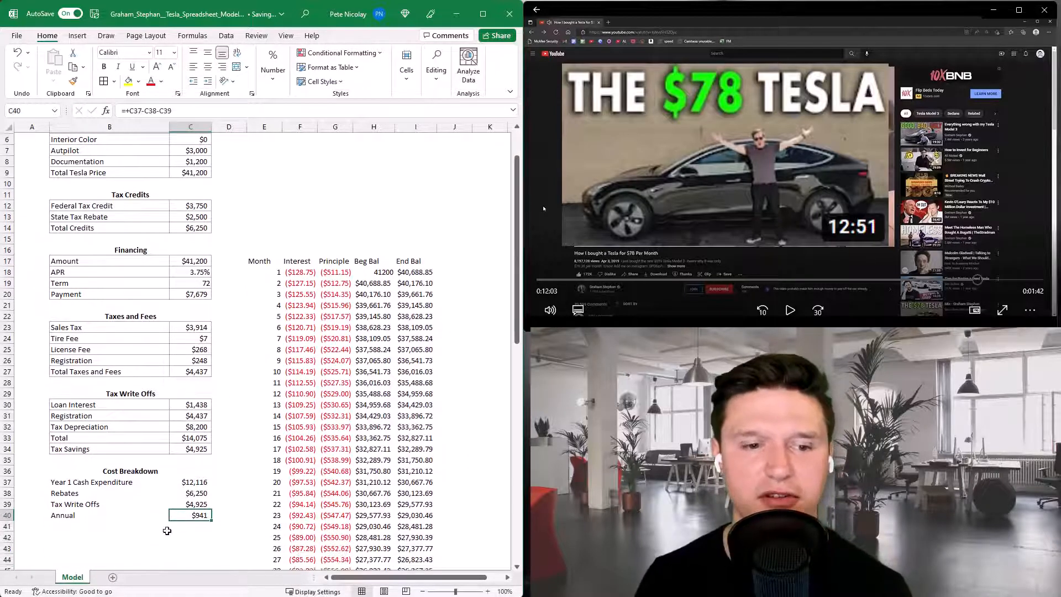
pyautogui.click(166, 526)
pyautogui.write('Month')
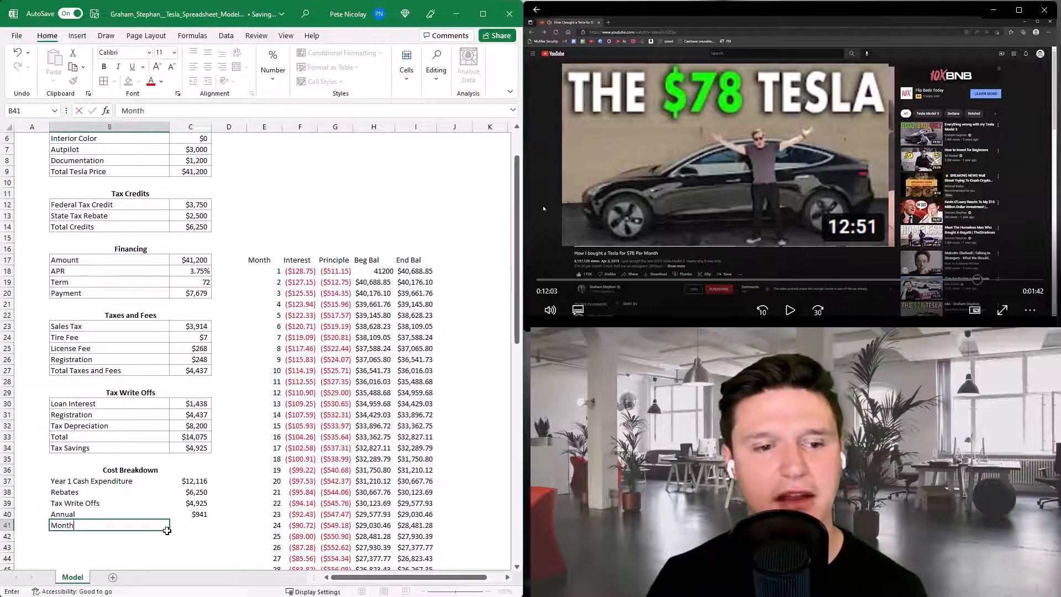
pyautogui.write('ly')
pyautogui.press('Tab')
pyautogui.write('+')
pyautogui.press('Up')
pyautogui.write('/')
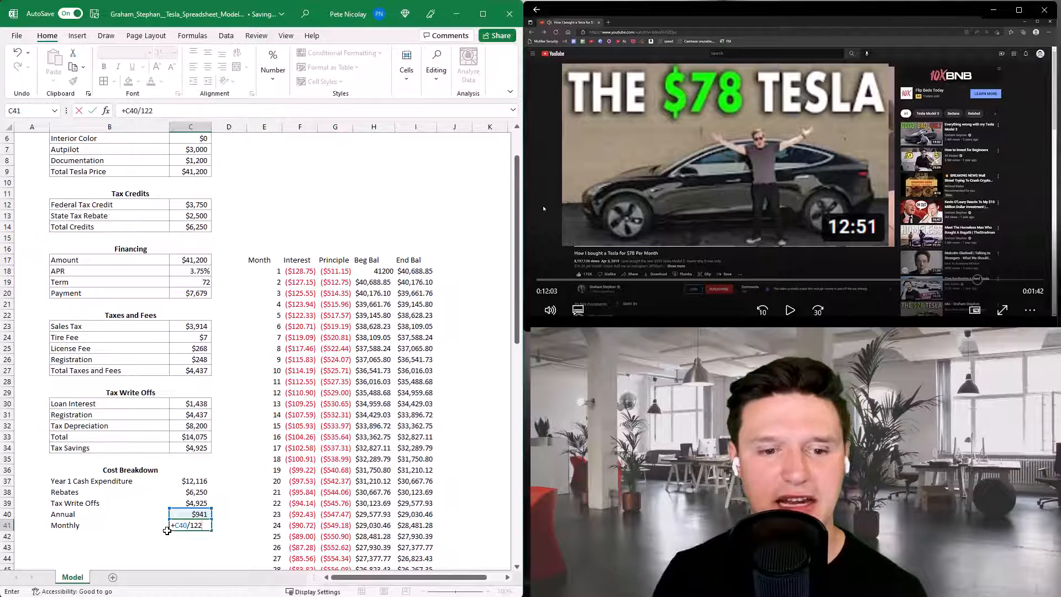
pyautogui.hotkey('ctrl', 'Return')
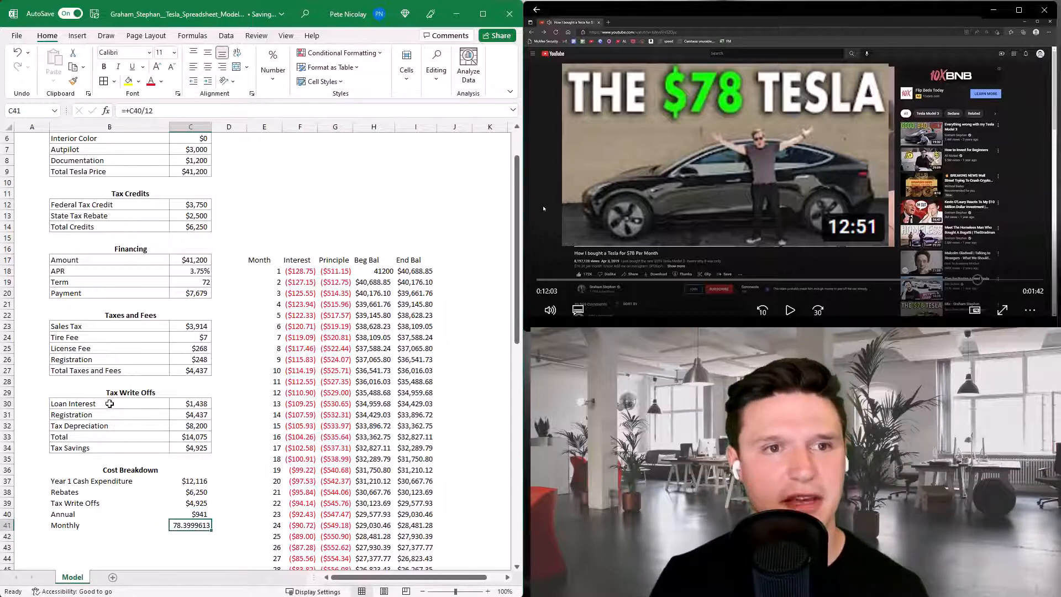
# Copy the format of the Tax Write Offs rows B30:C33 to the Cost Breakdown rows B37:C41.
pyautogui.click(157, 407)
pyautogui.moveTo(157, 407); pyautogui.dragTo(182, 434)
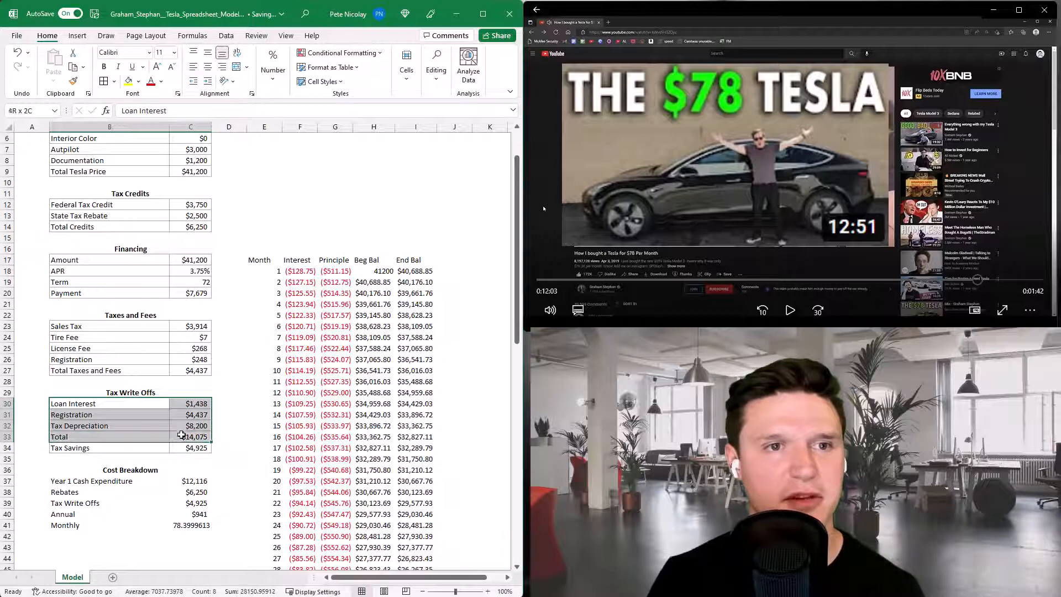
pyautogui.click(72, 81)
pyautogui.moveTo(117, 482); pyautogui.dragTo(194, 525)
pyautogui.click(191, 514)
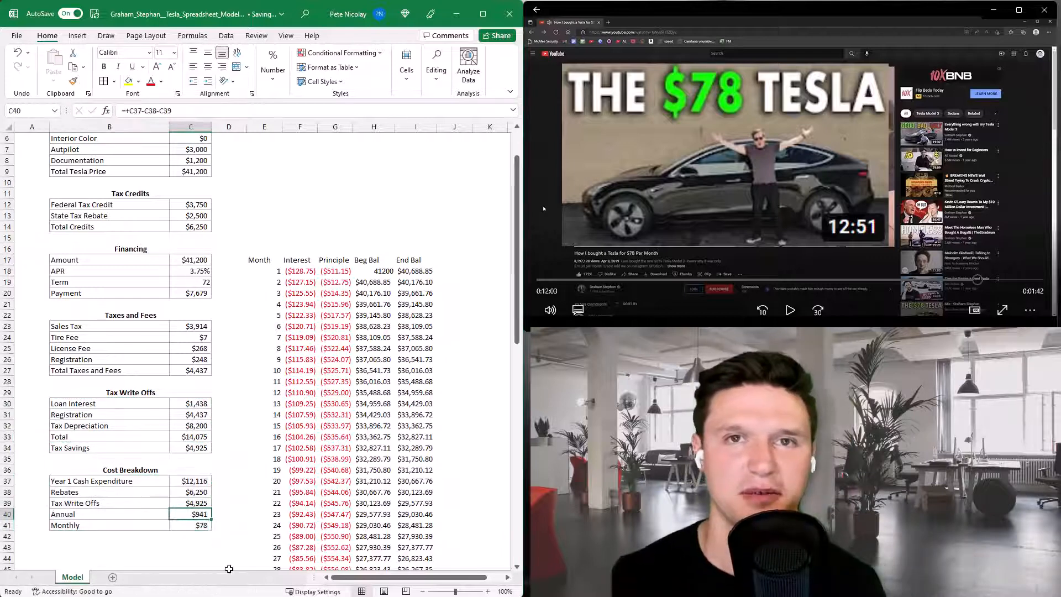